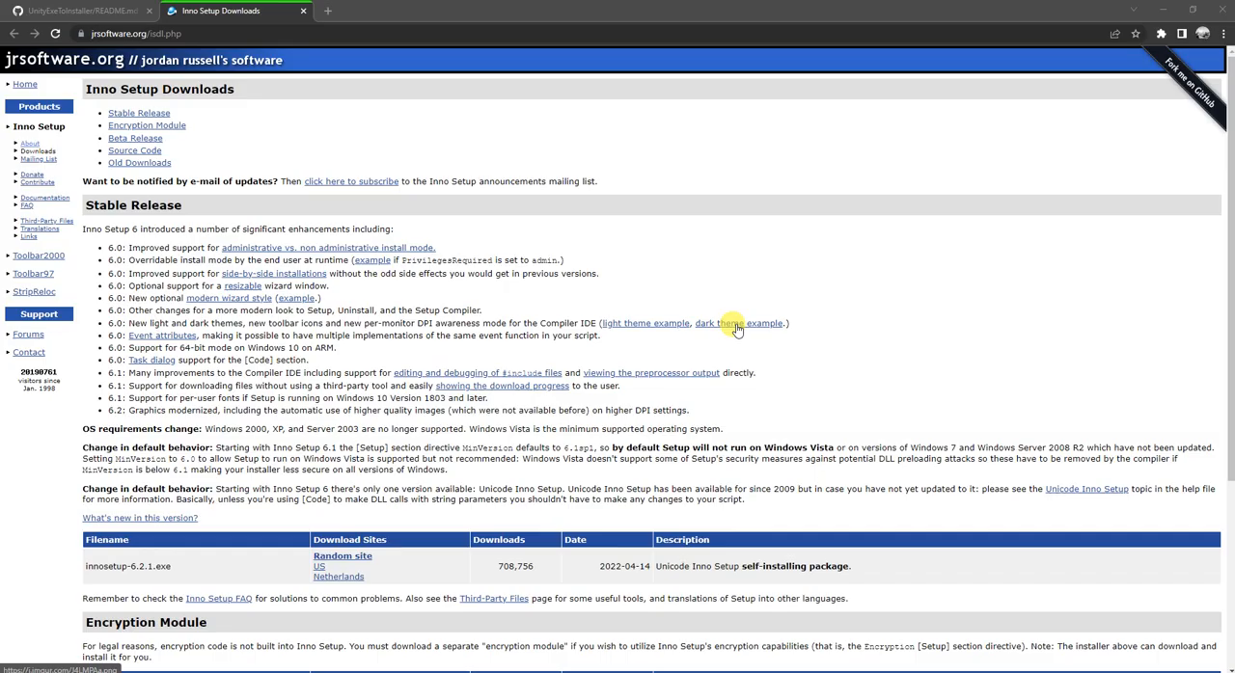
Step: Review the UnityExeToInstaller README on GitHub, from its address and title to the instruction for installing Inno Setup Compiler
click(85, 12)
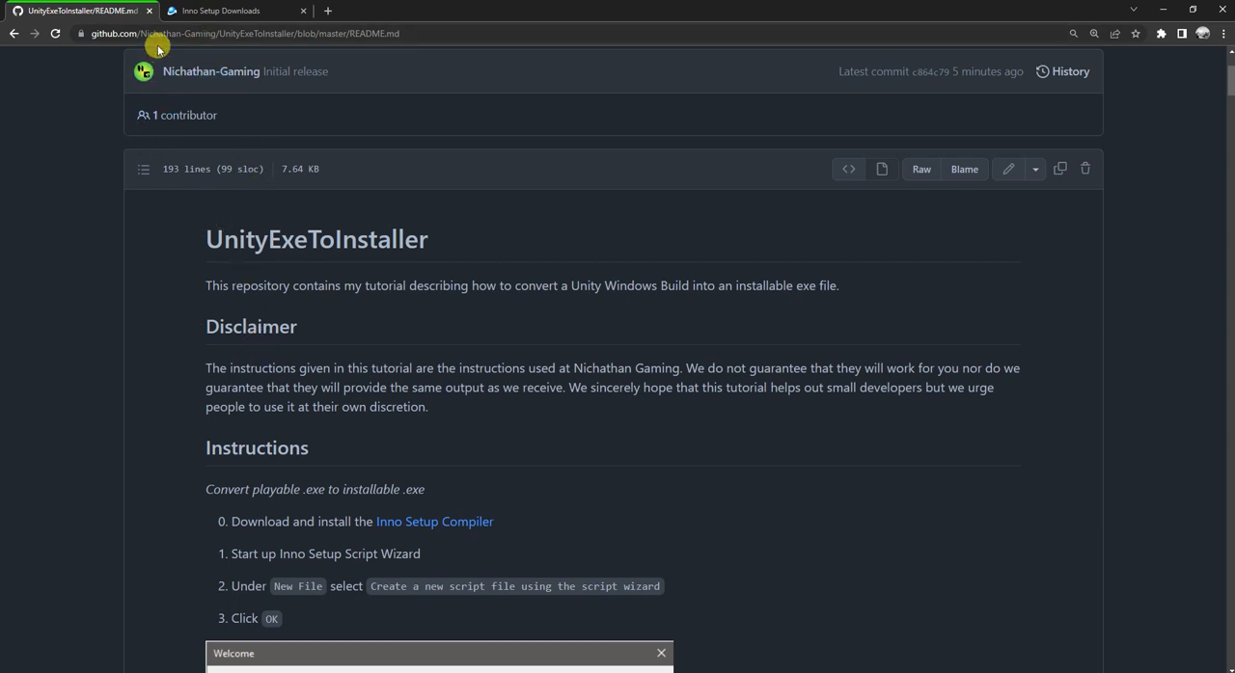
drag(157, 33, 408, 44)
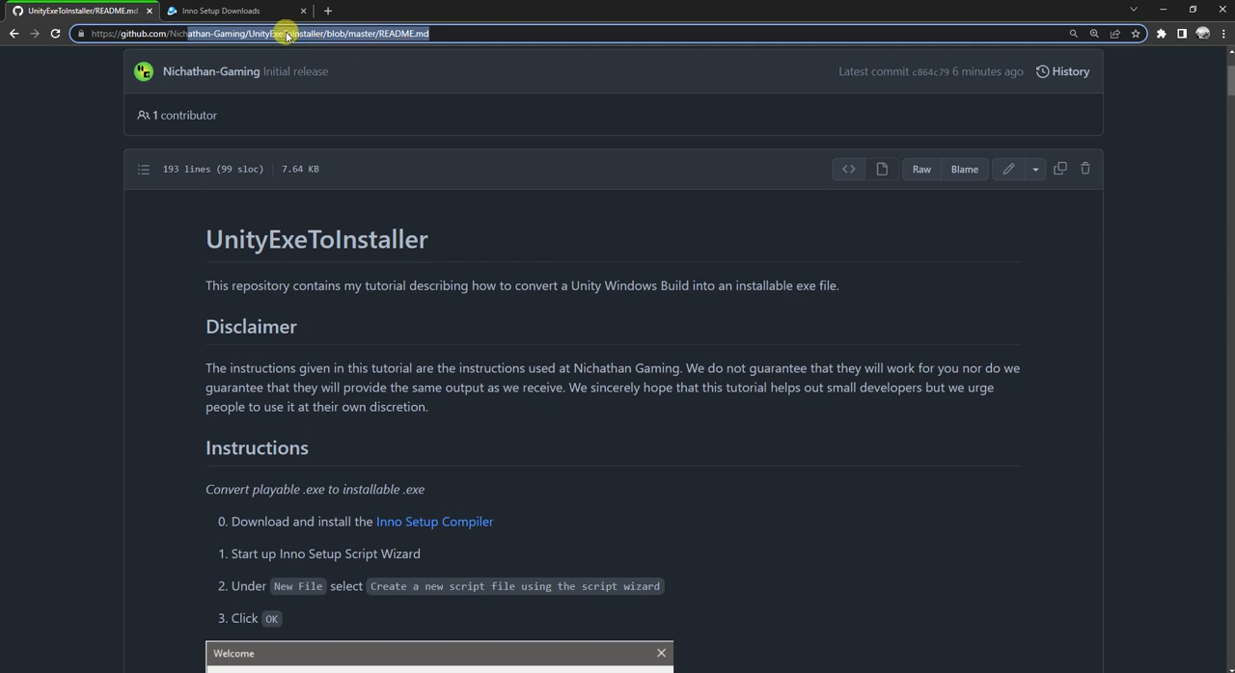
click(398, 237)
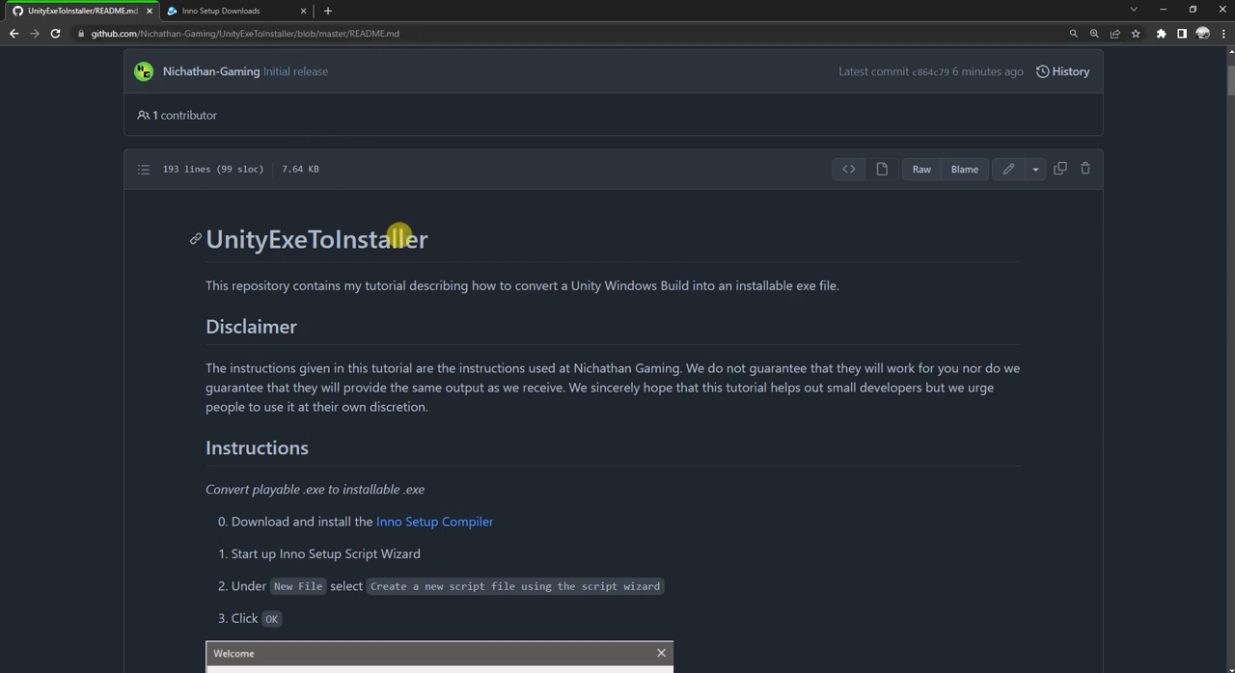
scroll(398, 237, down, 4)
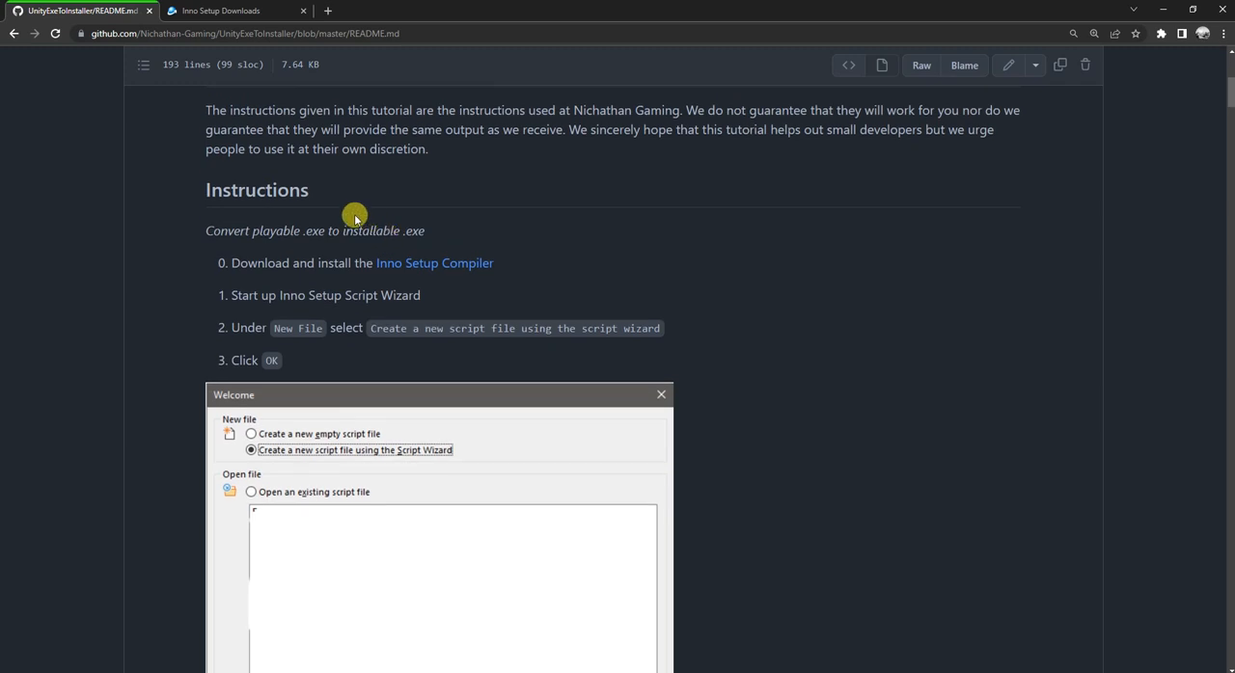
drag(254, 228, 343, 434)
click(185, 237)
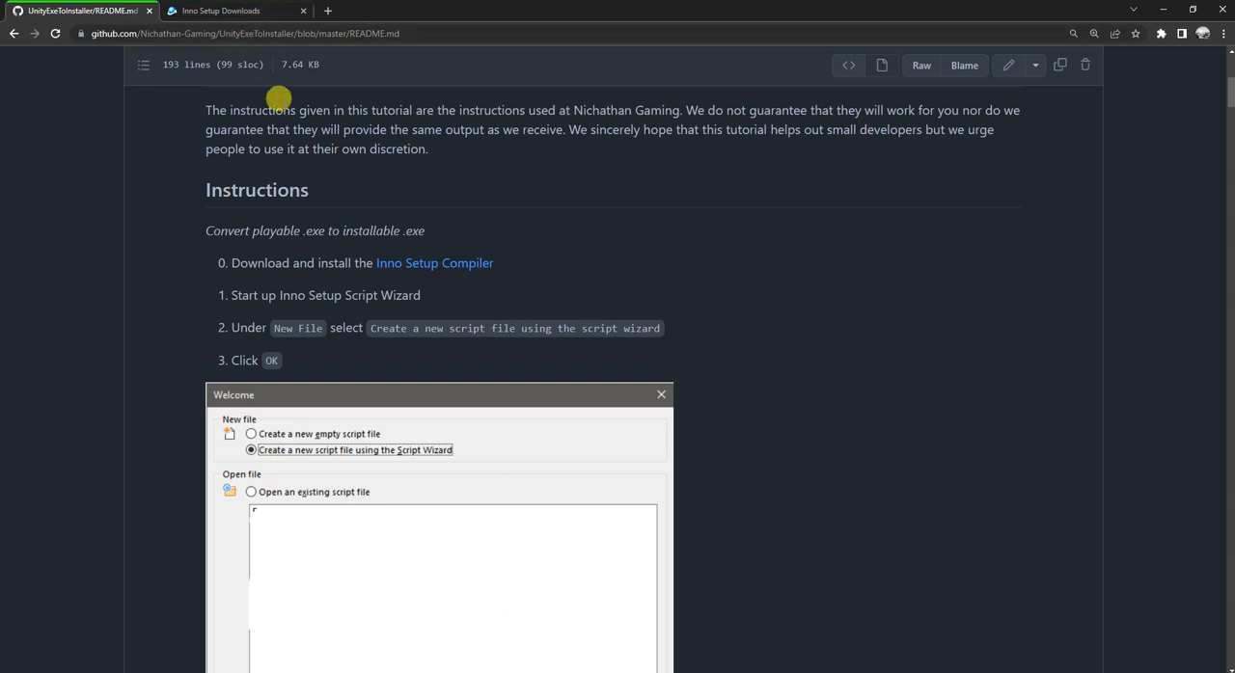
drag(248, 262, 487, 274)
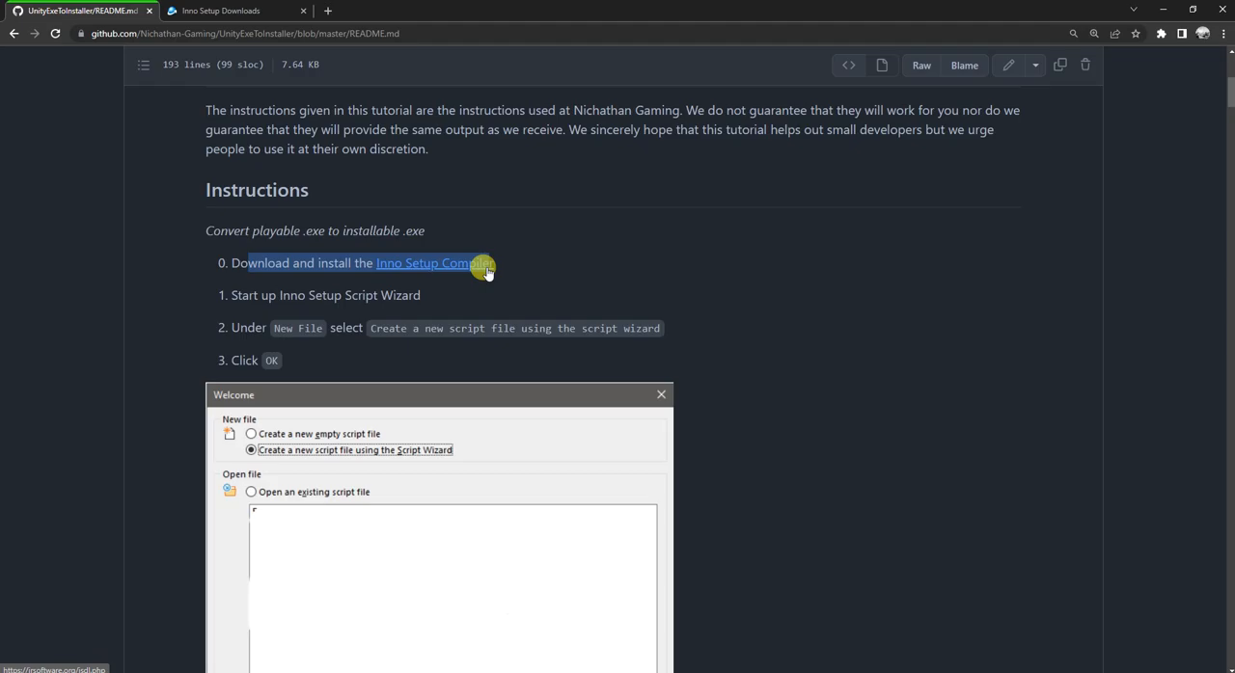
Step: Look up the innosetup-6.2.1.exe entry on the Inno Setup Downloads page and return to the README
click(220, 11)
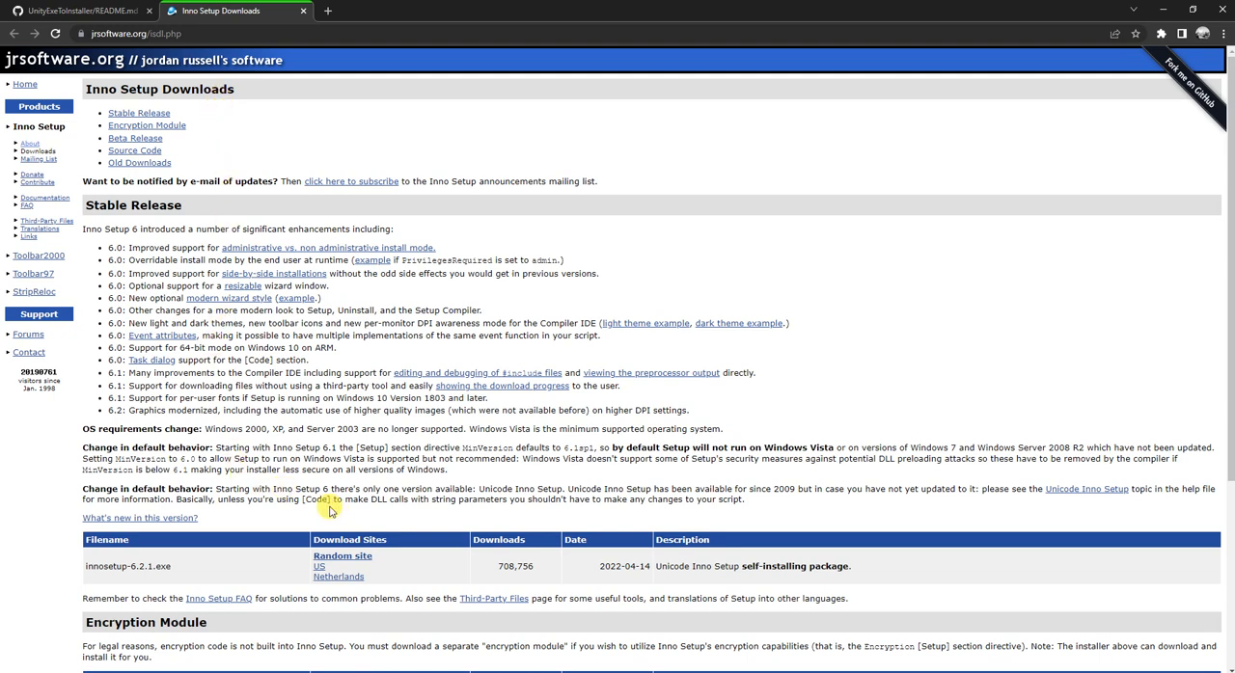
drag(127, 566, 179, 569)
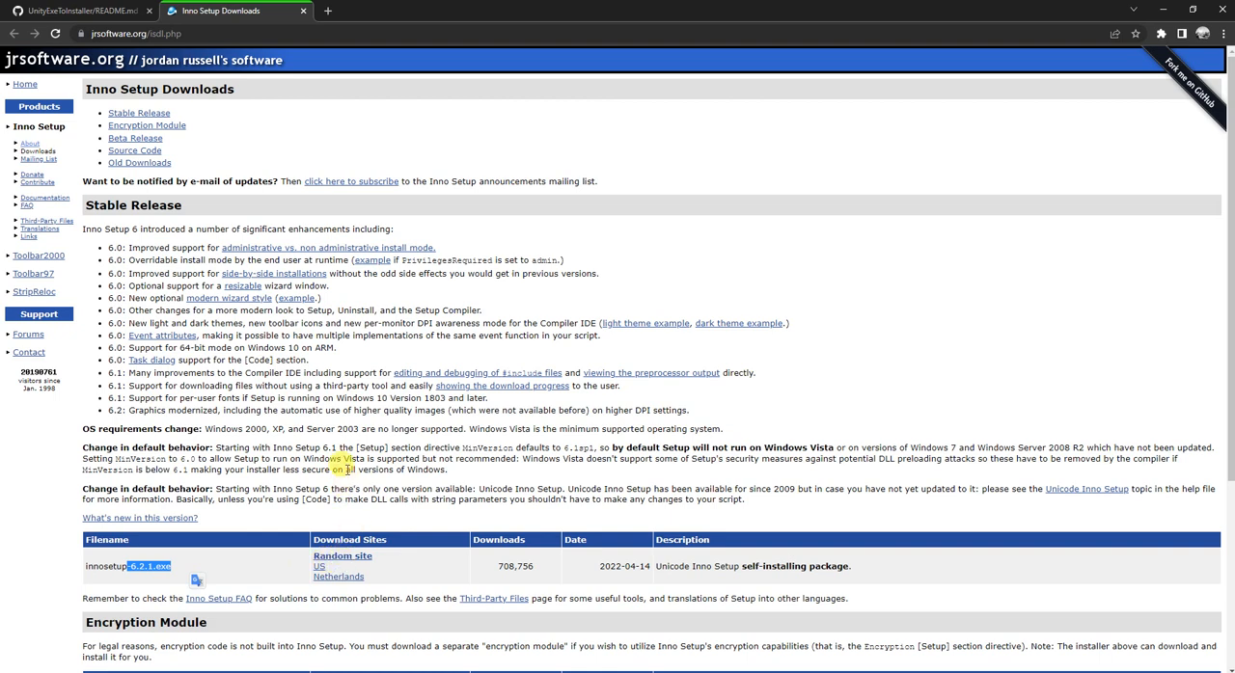
click(56, 12)
click(468, 215)
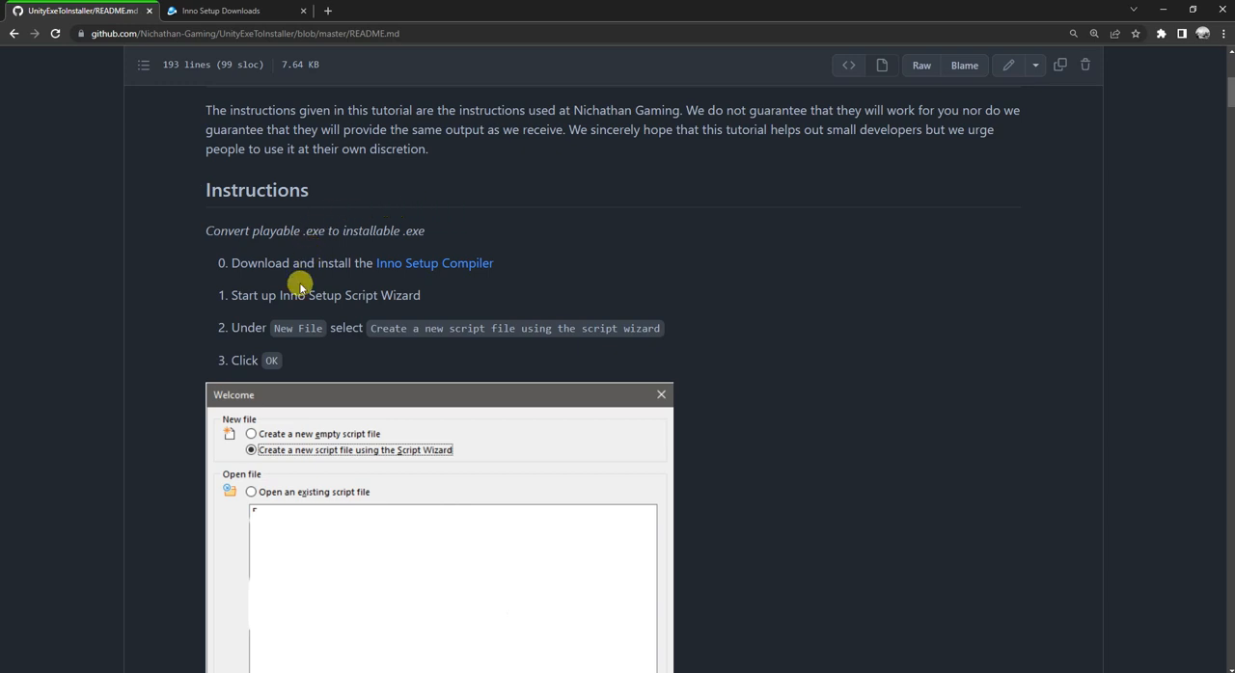
Step: Switch to Inno Setup Compiler and create a new script file using the Script Wizard
drag(231, 295, 379, 291)
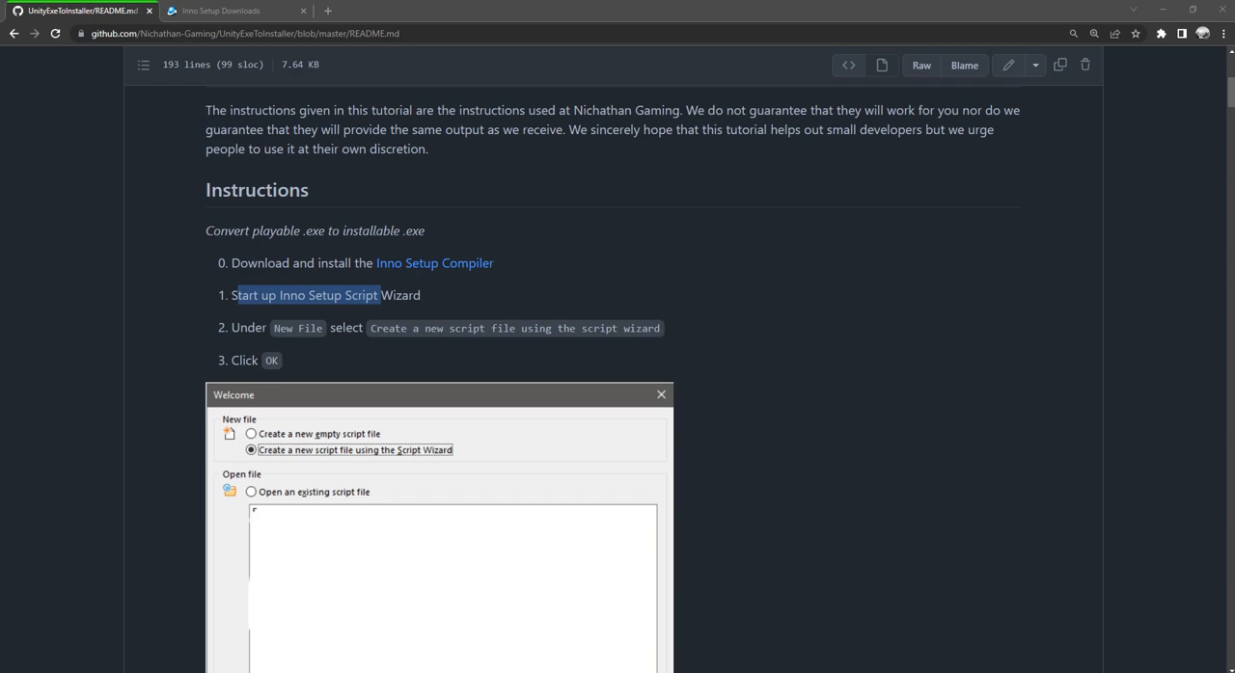
drag(1045, 196, 903, 190)
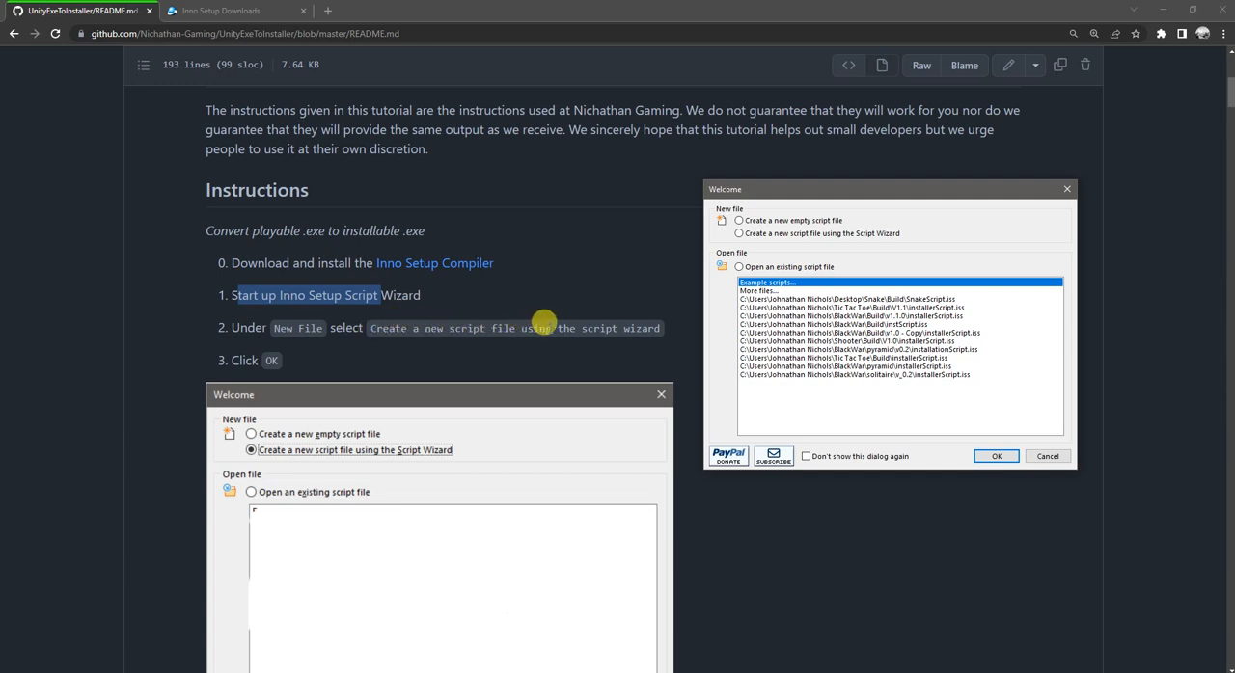
click(740, 234)
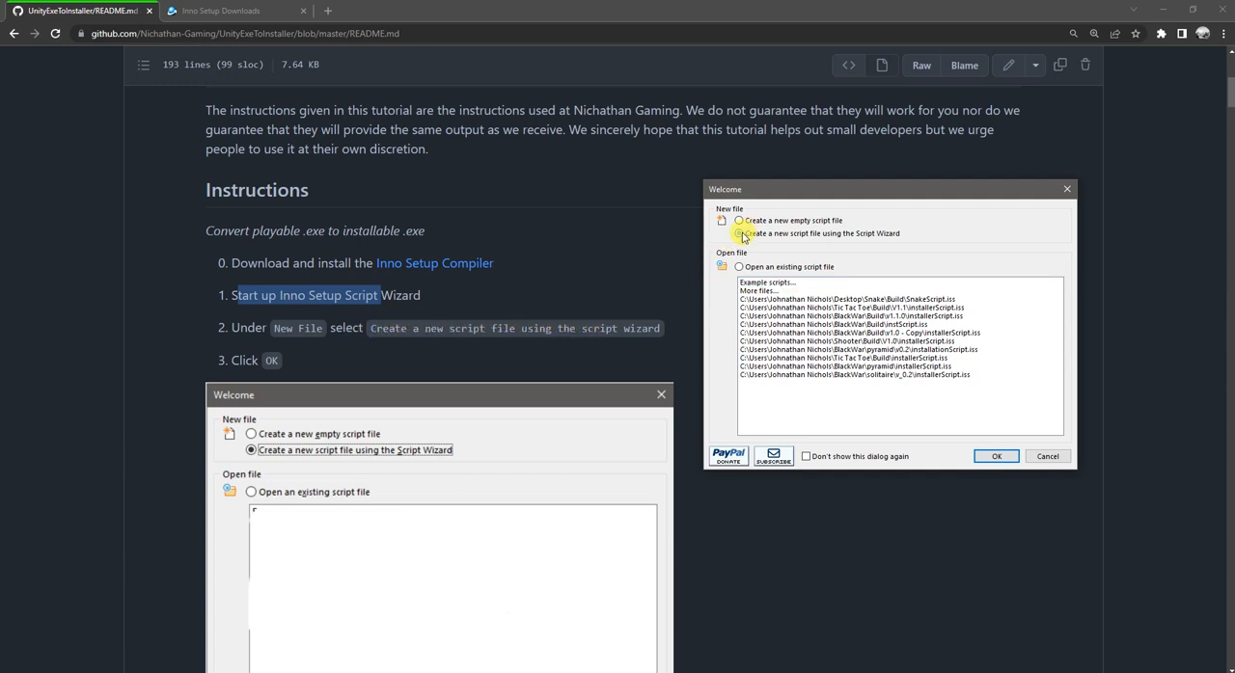
click(996, 456)
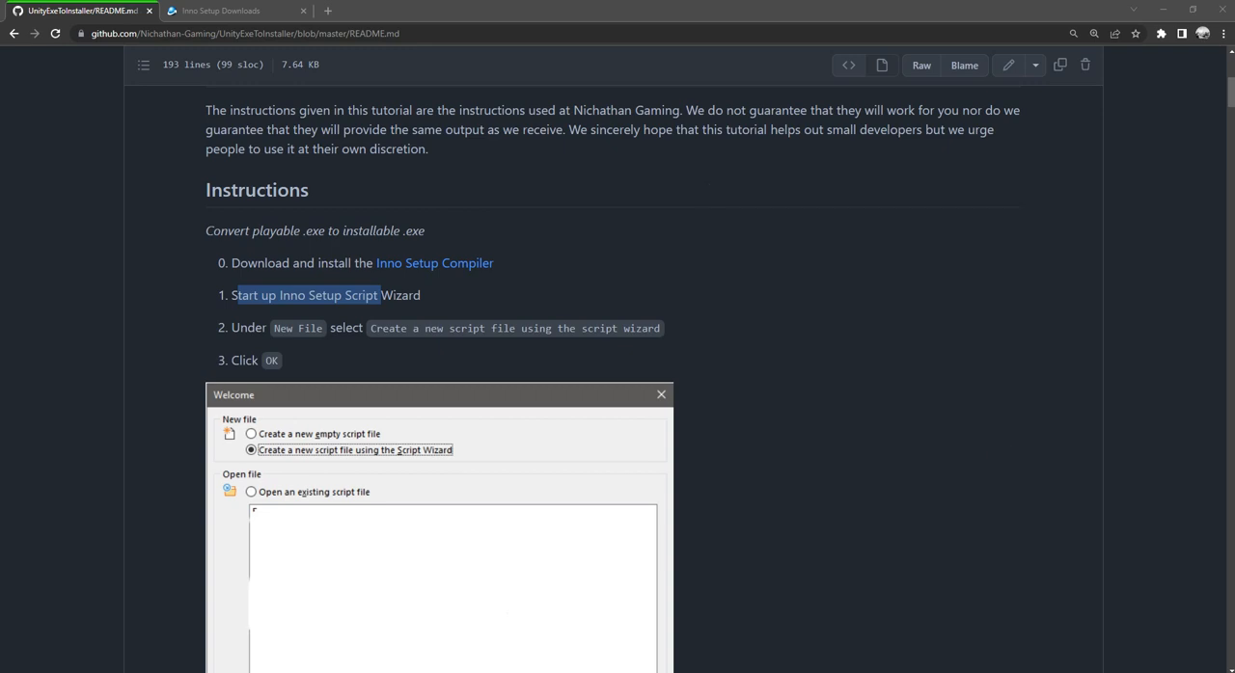
Step: Follow the README to its application information section and advance the Script Wizard past the welcome page
scroll(596, 266, down, 4)
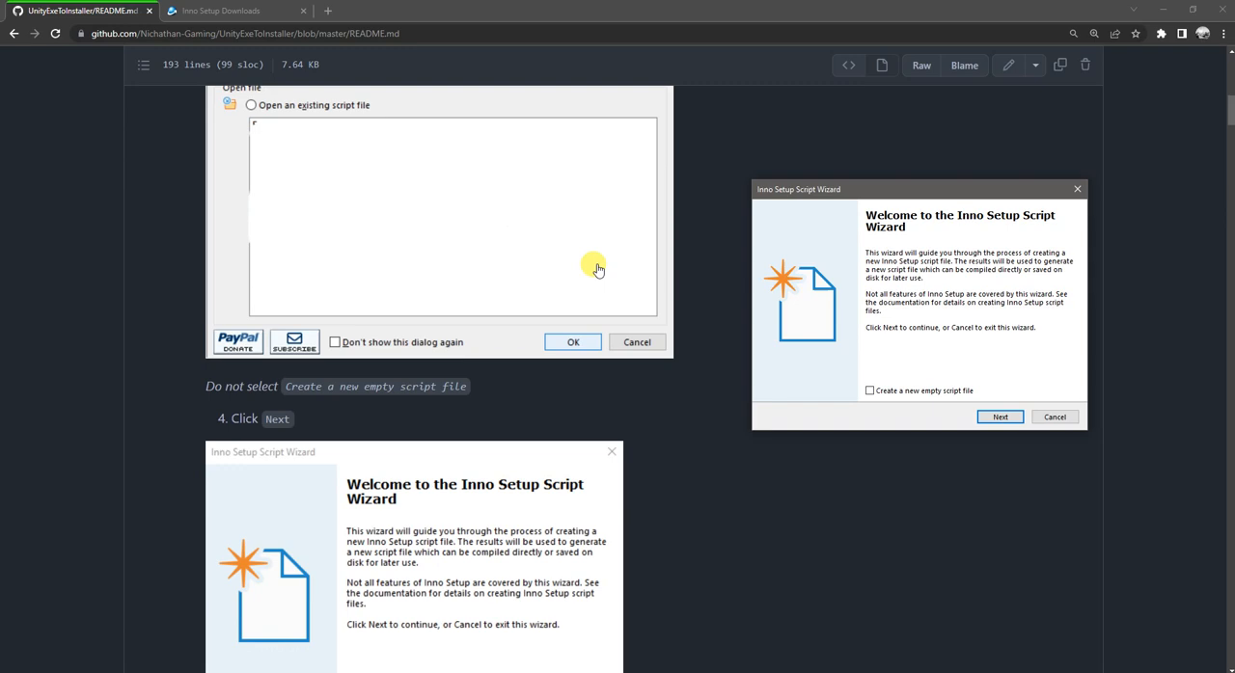
scroll(595, 266, down, 3)
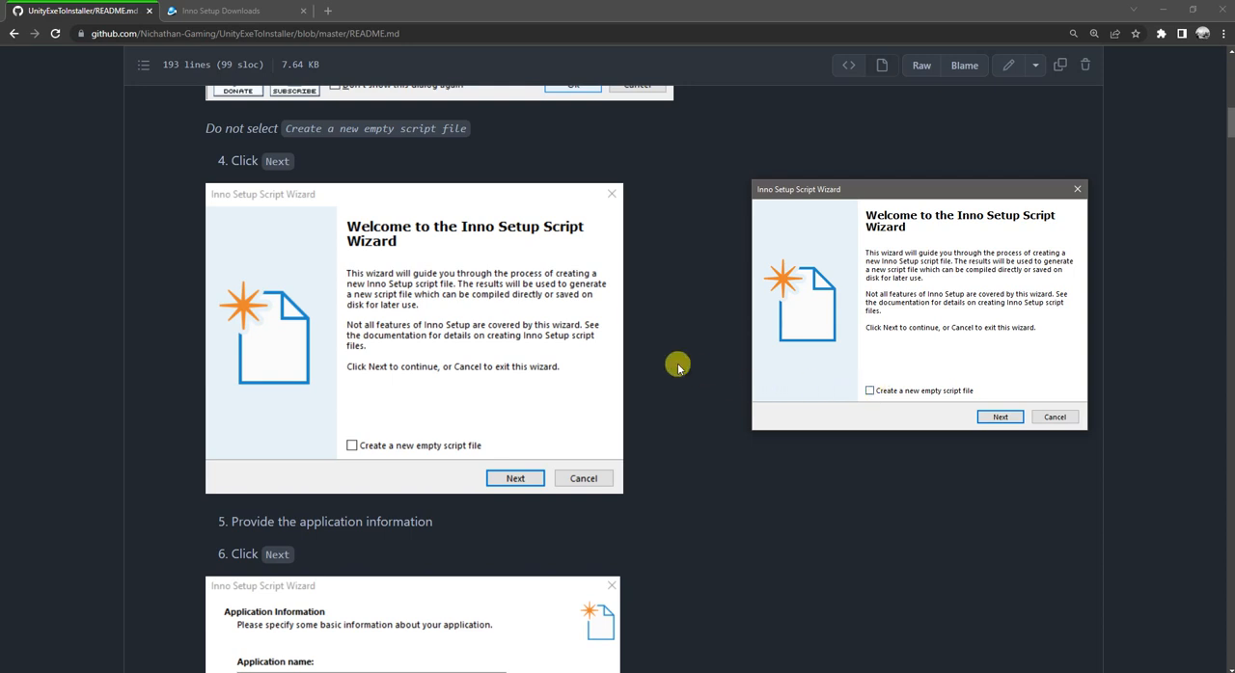
scroll(677, 365, down, 3)
scroll(677, 365, down, 1)
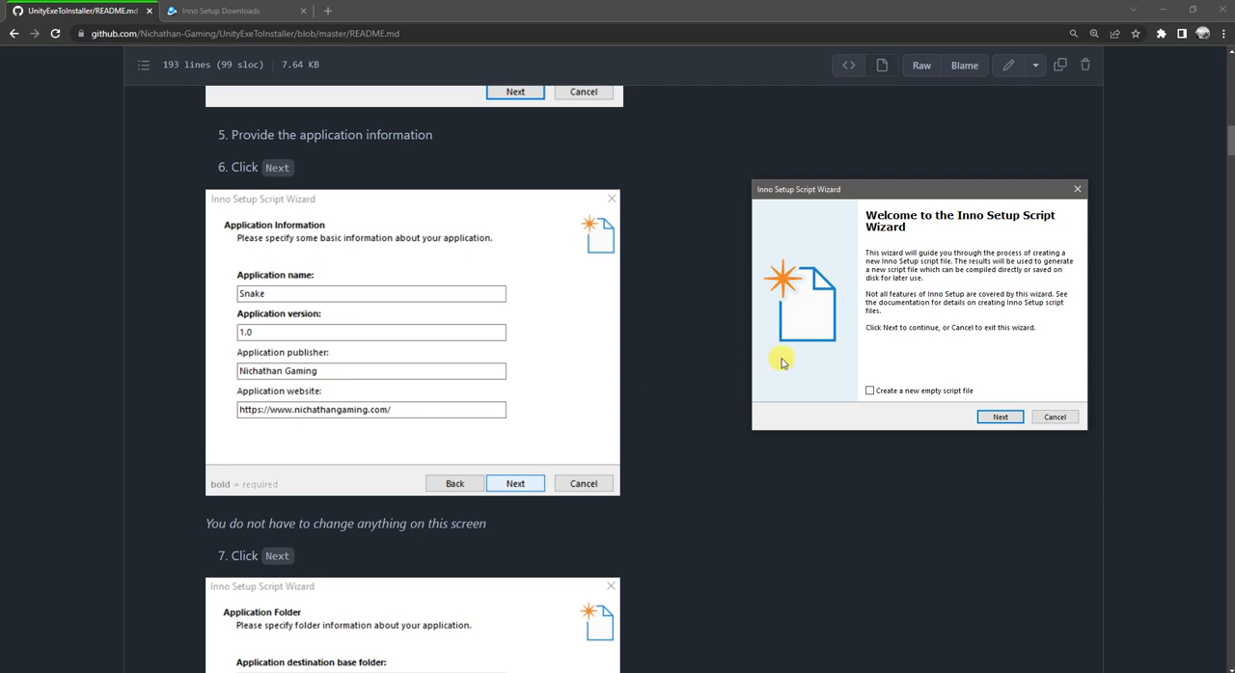
click(998, 418)
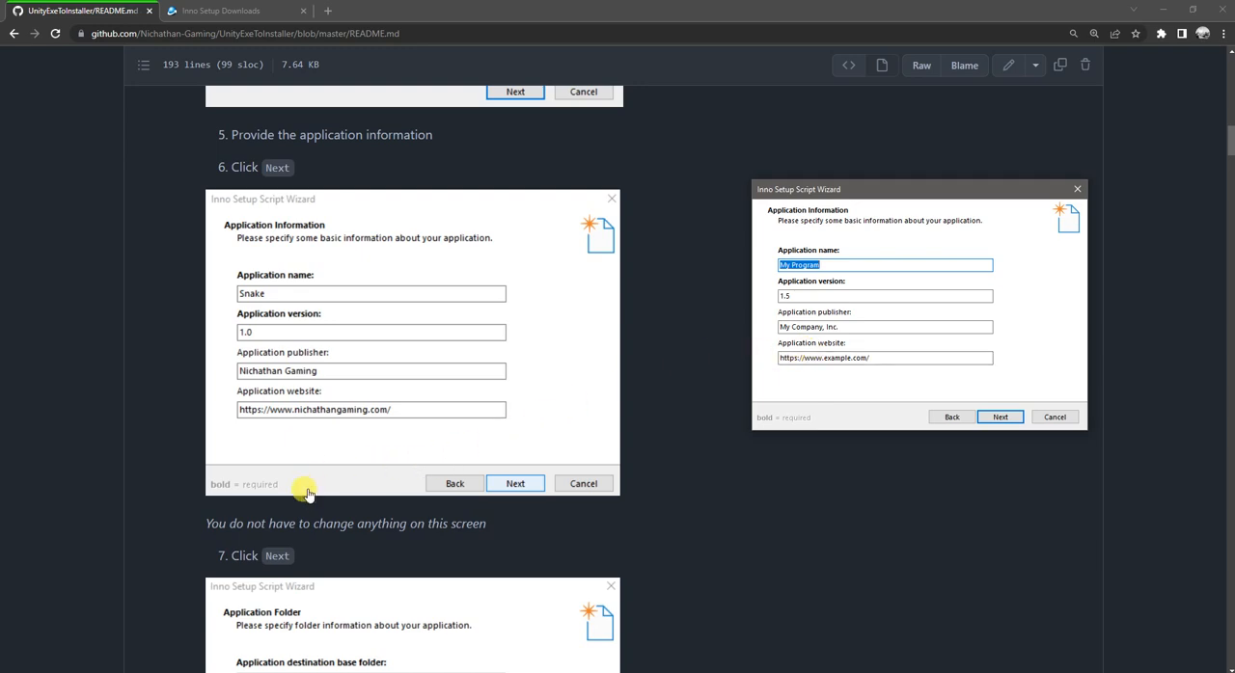
Step: Switch to File Explorer and examine the files and folders in the Snake Build folder, then minimize it
click(200, 672)
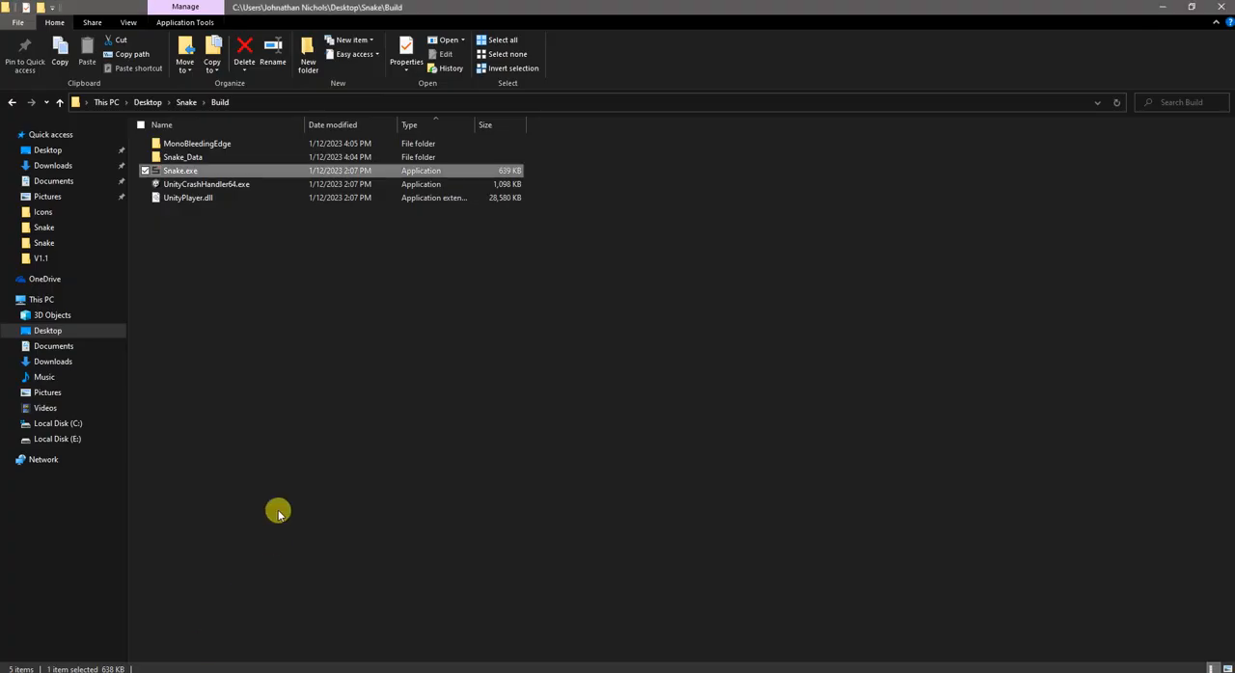
click(214, 212)
mouse_move(186, 173)
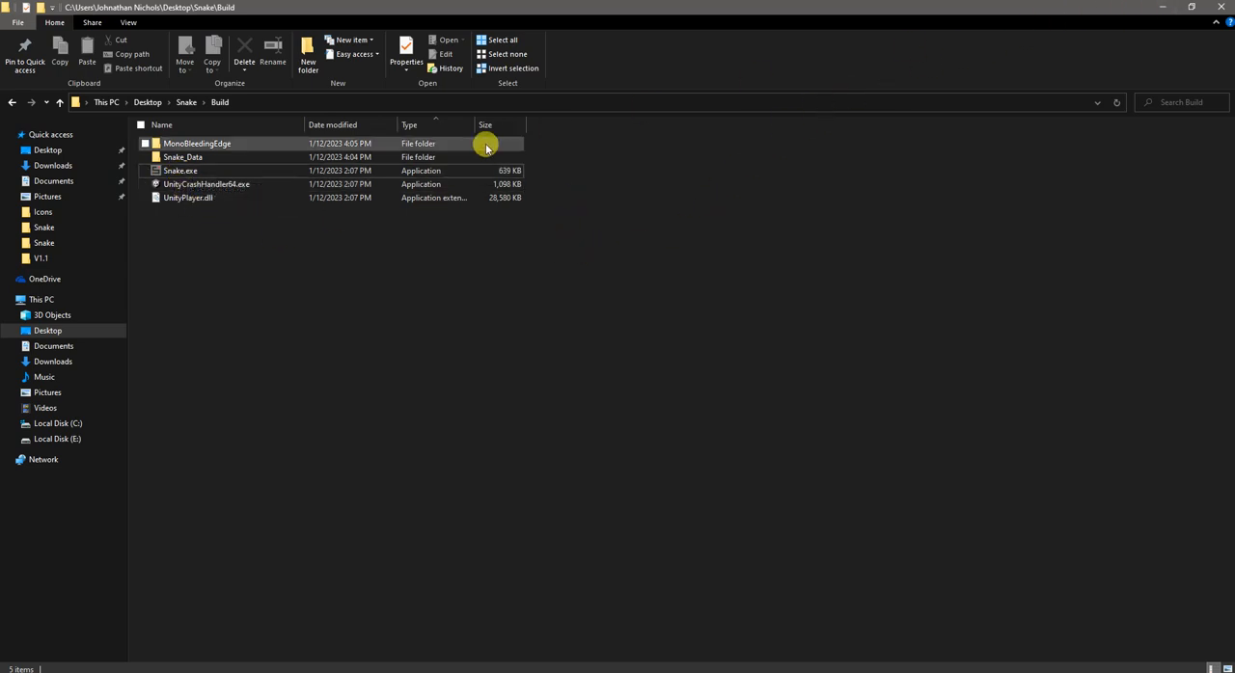
drag(193, 324, 199, 144)
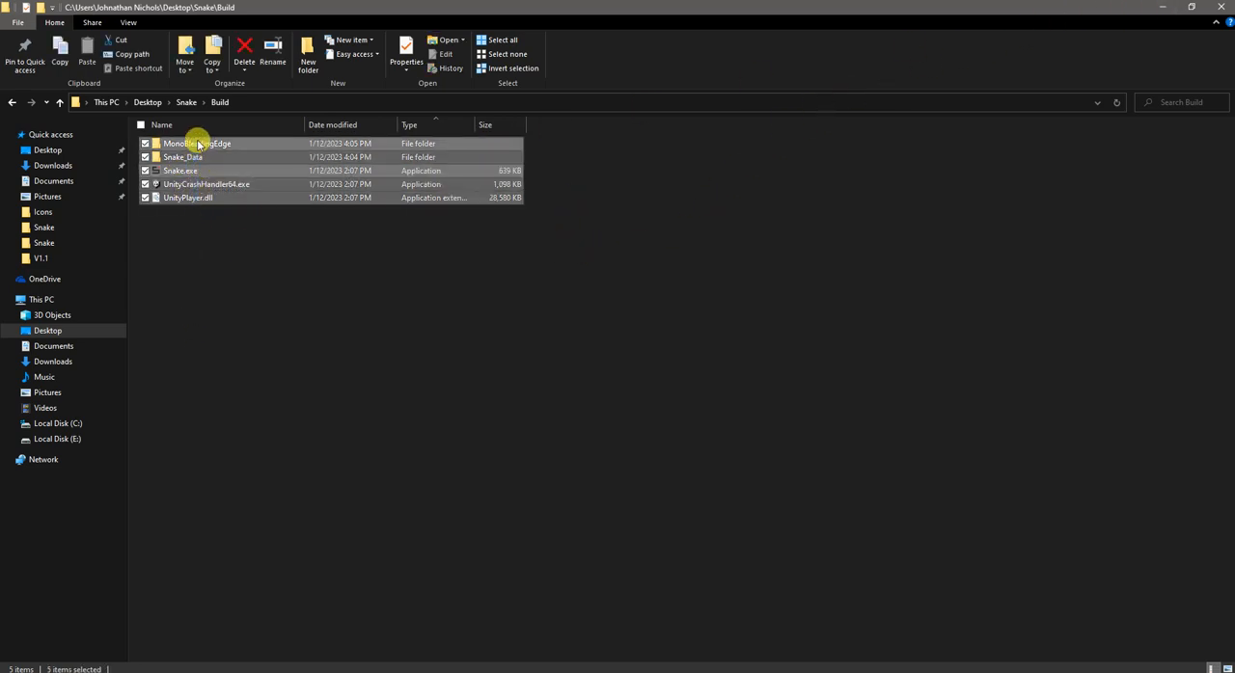
click(241, 263)
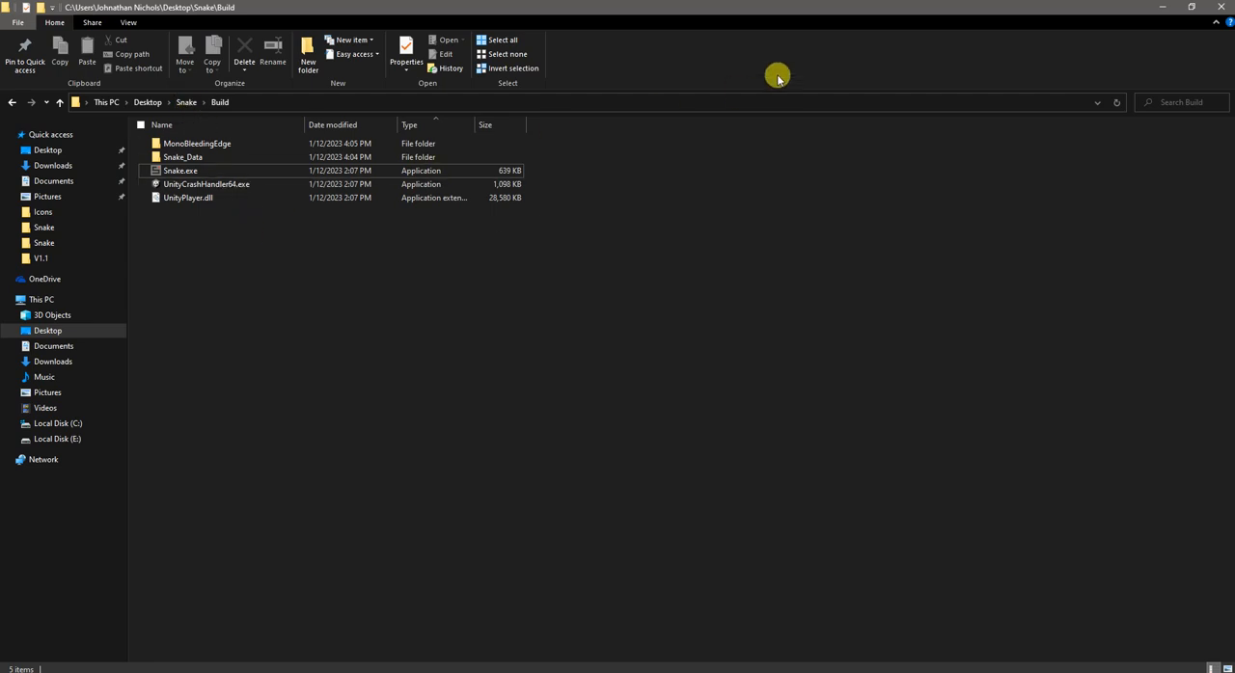
click(1157, 10)
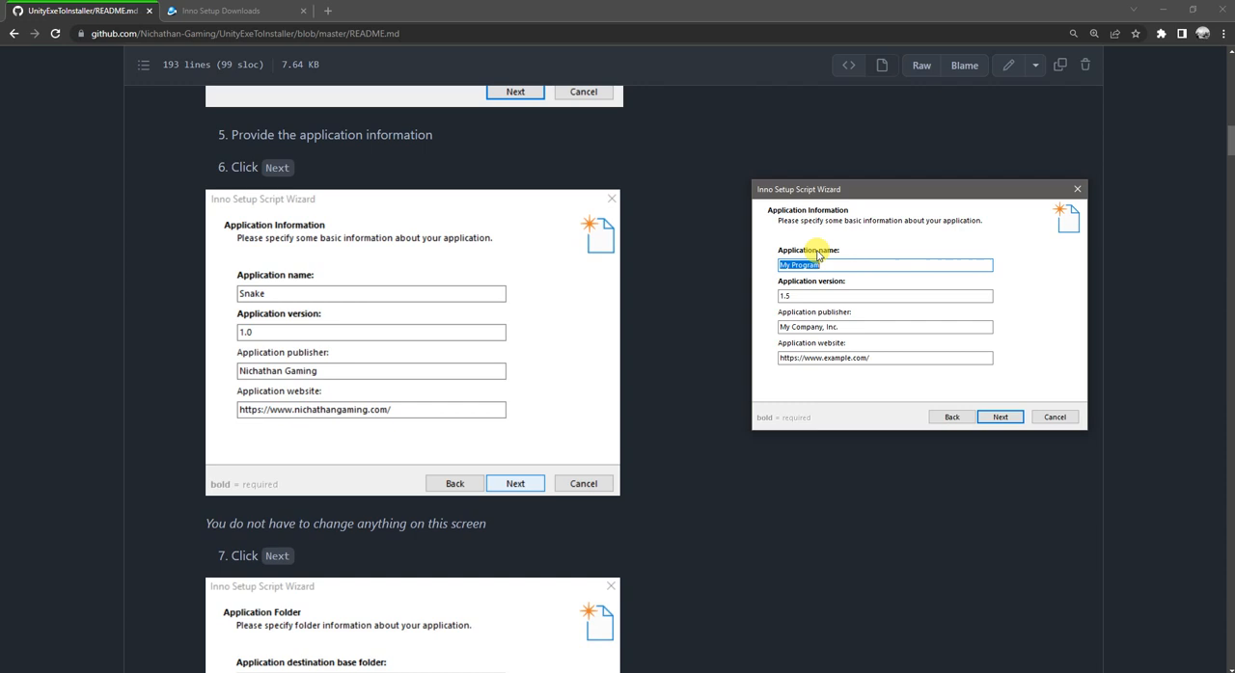
Step: Set the application name to Snake and the application version to 1.0.0
text(Sna)
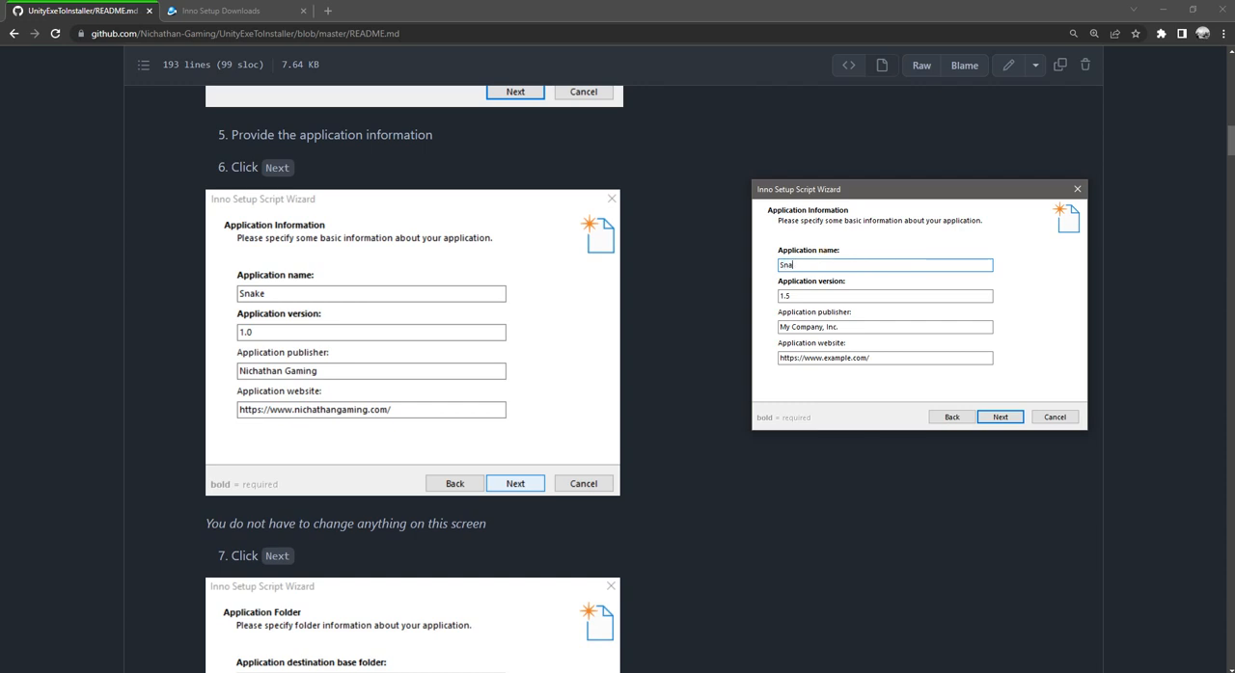
text(eke)
key(Tab)
text(1.)
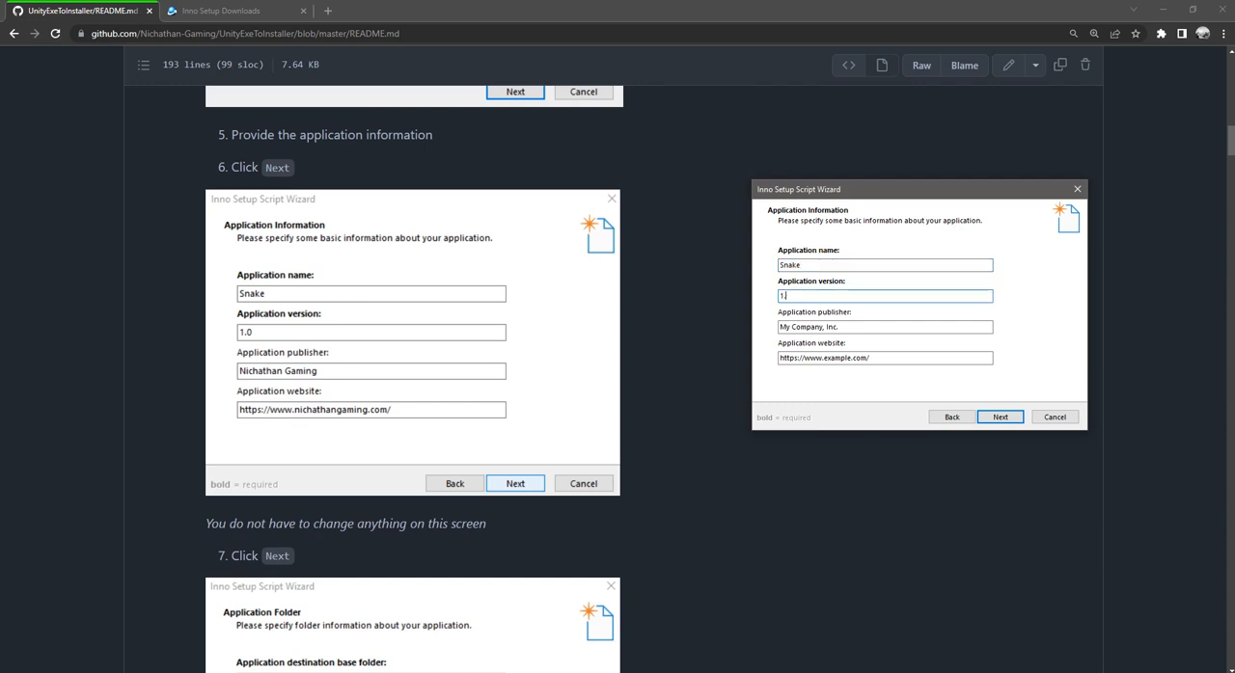
text(0.0)
key(Tab)
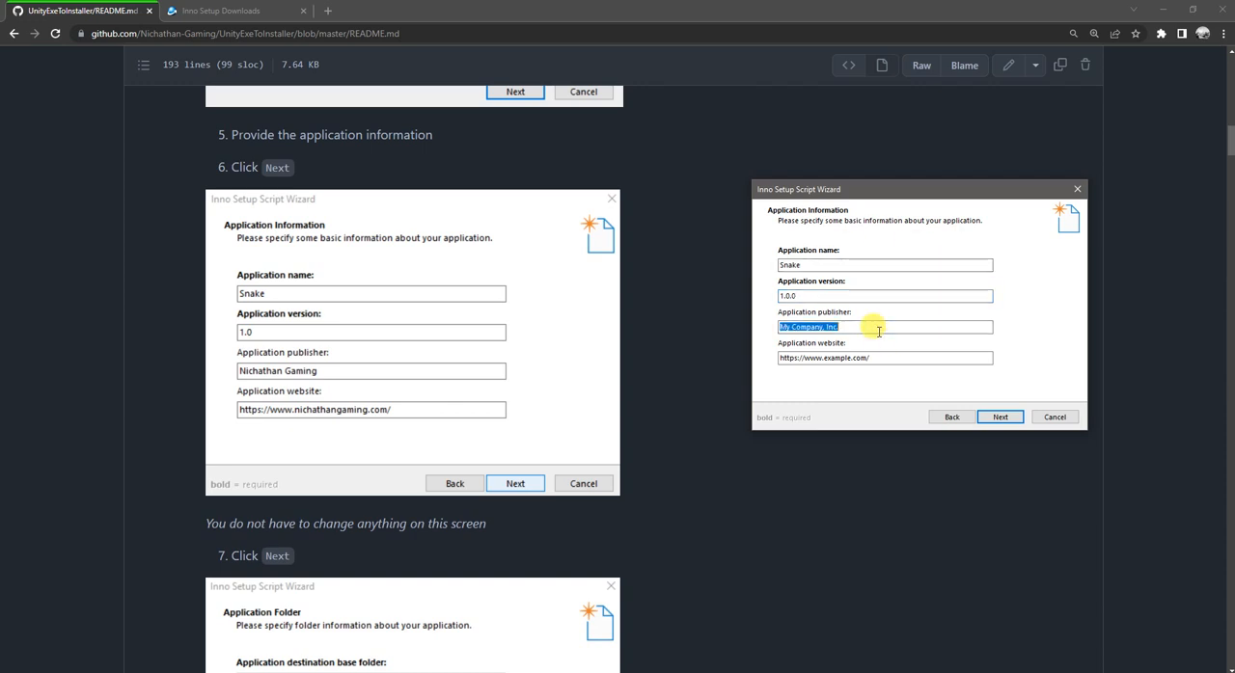
text(Nichathan)
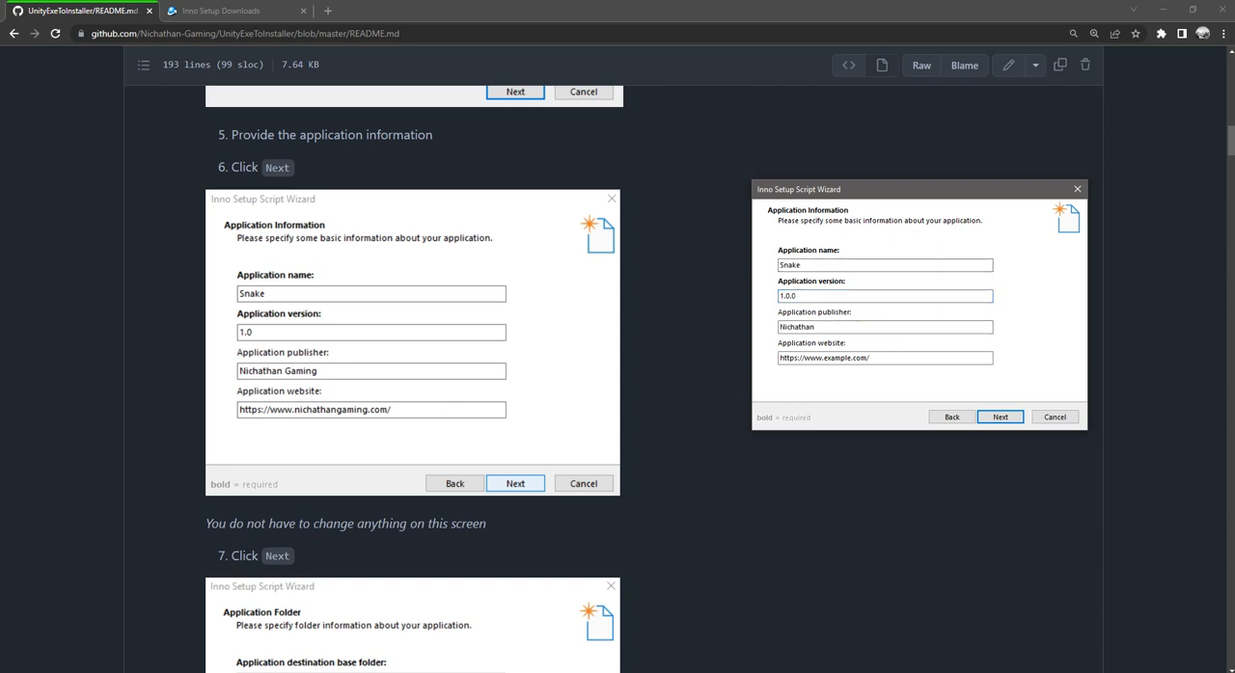
text( Gaming)
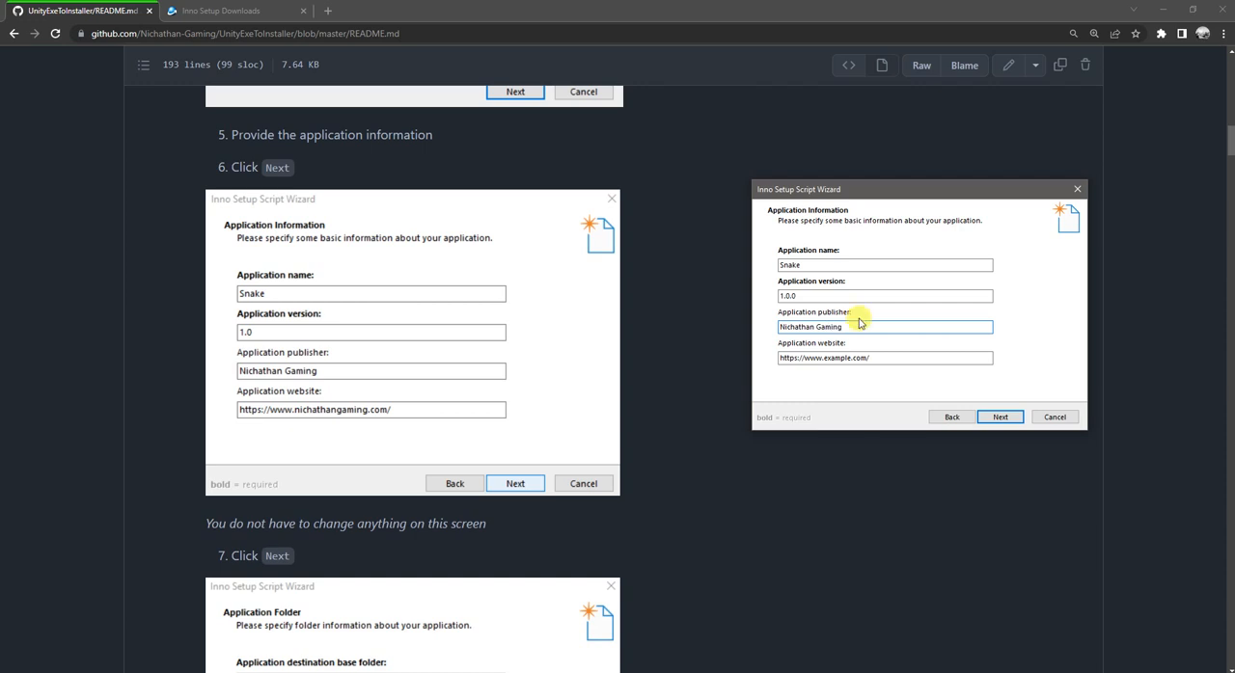
click(873, 358)
double_click(879, 358)
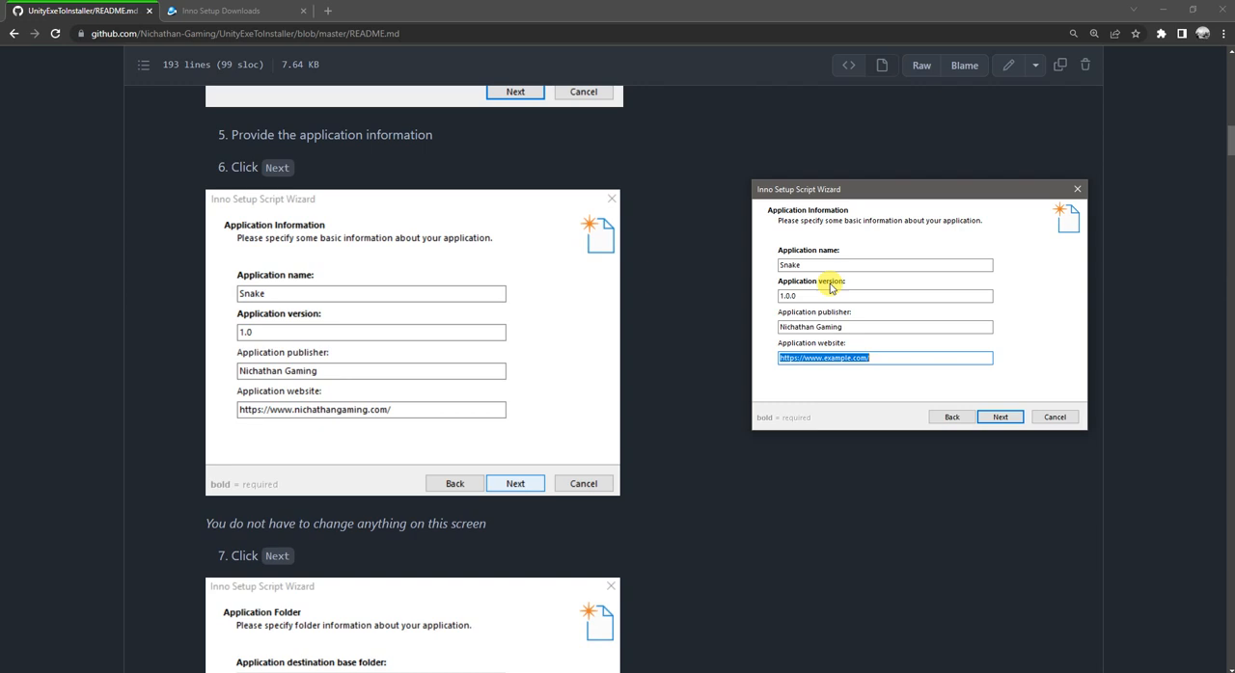
text(NichathanGaming)
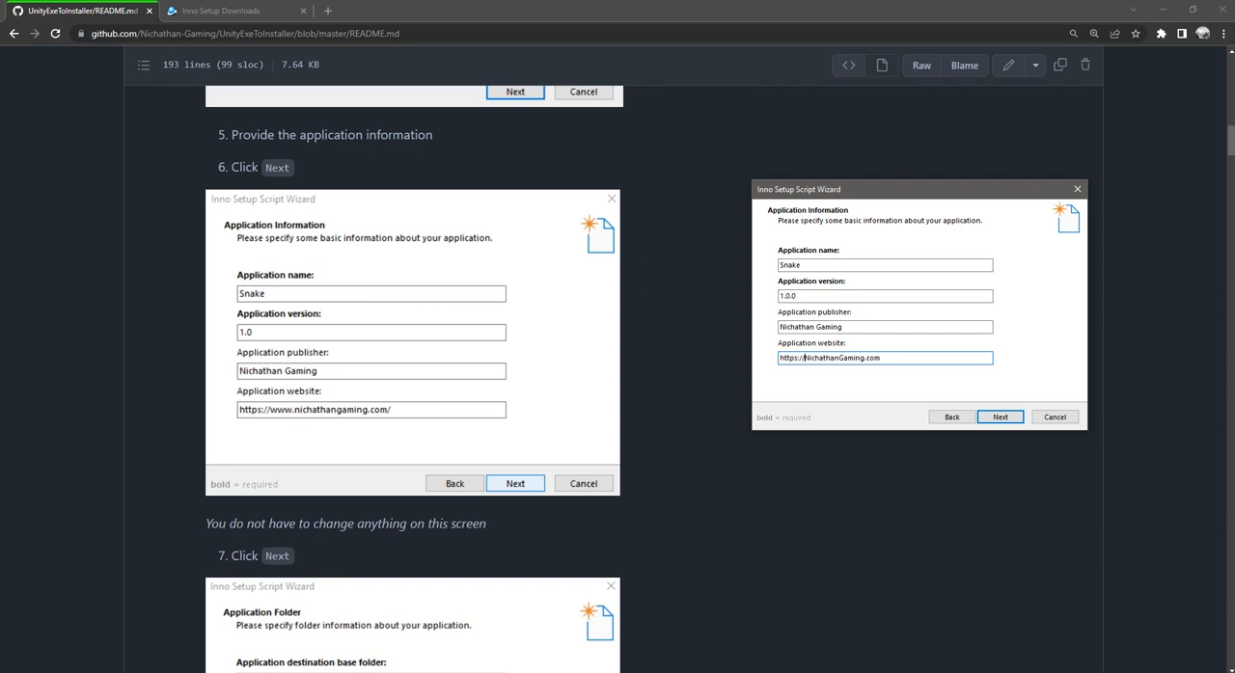
text(www.)
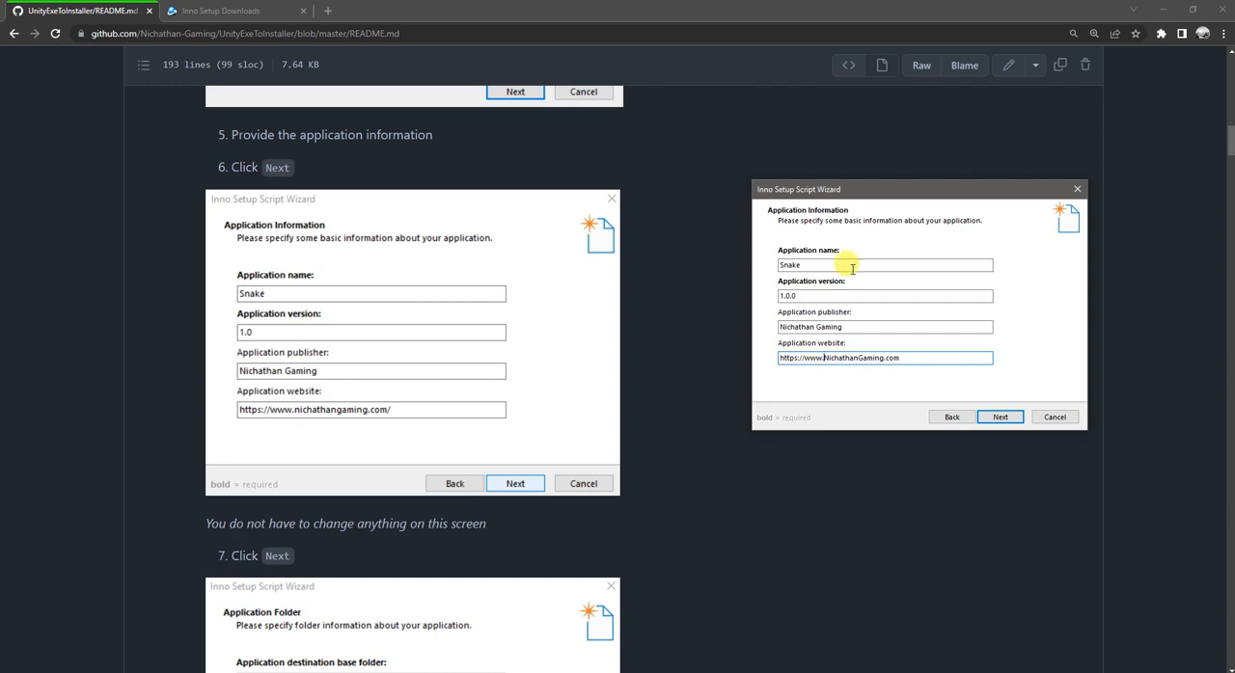
click(1000, 416)
Step: Accept the default application folder settings, with Program Files folder as the base and Snake as the folder name
scroll(587, 367, down, 4)
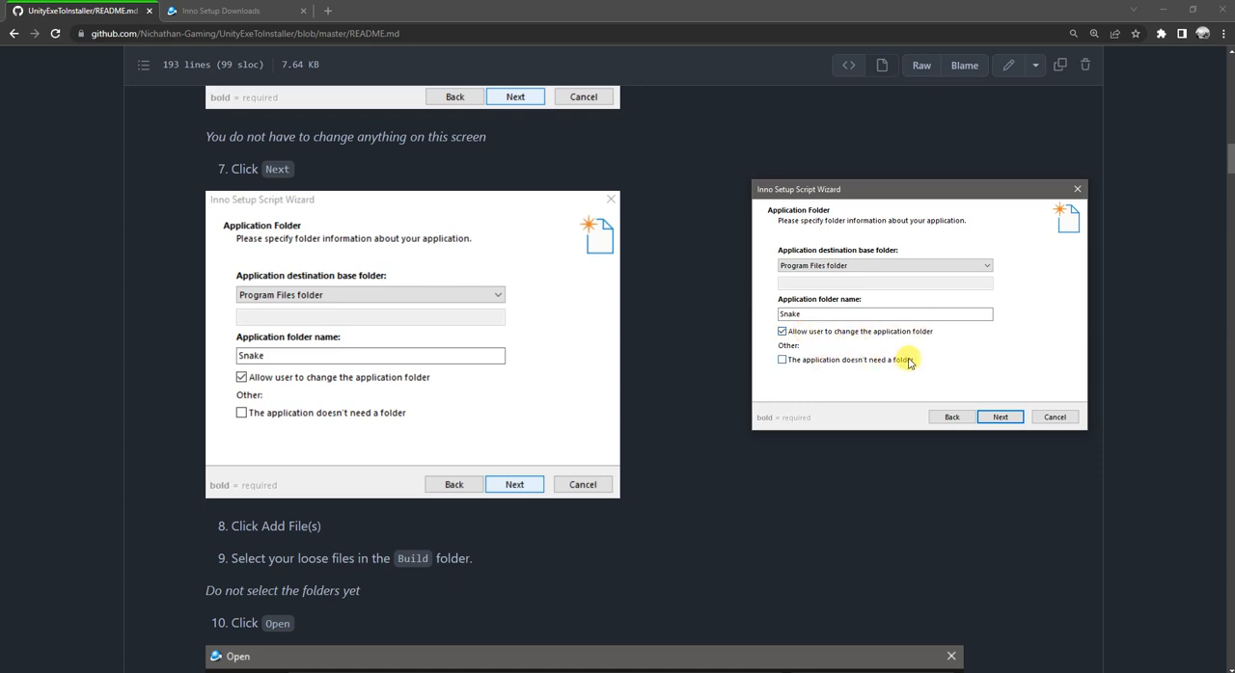
click(1003, 418)
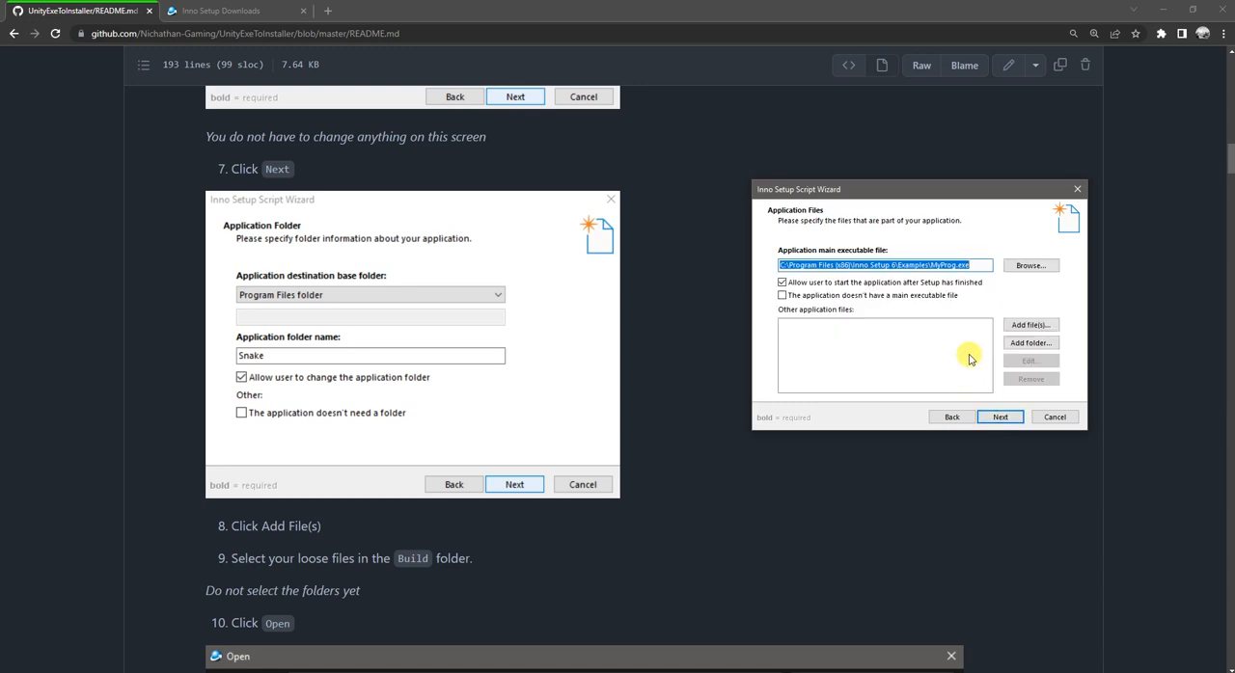
Step: Set the application main executable file to Snake.exe from the Desktop\Snake\Build folder
scroll(552, 409, down, 3)
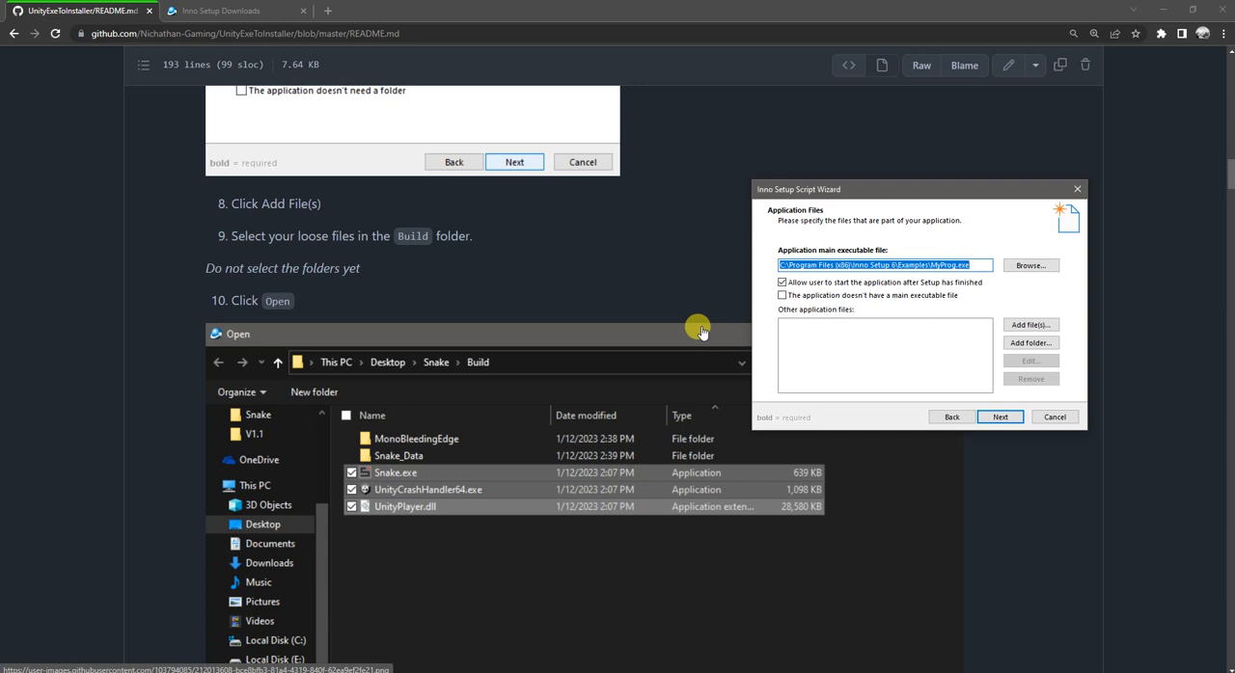
scroll(701, 332, up, 1)
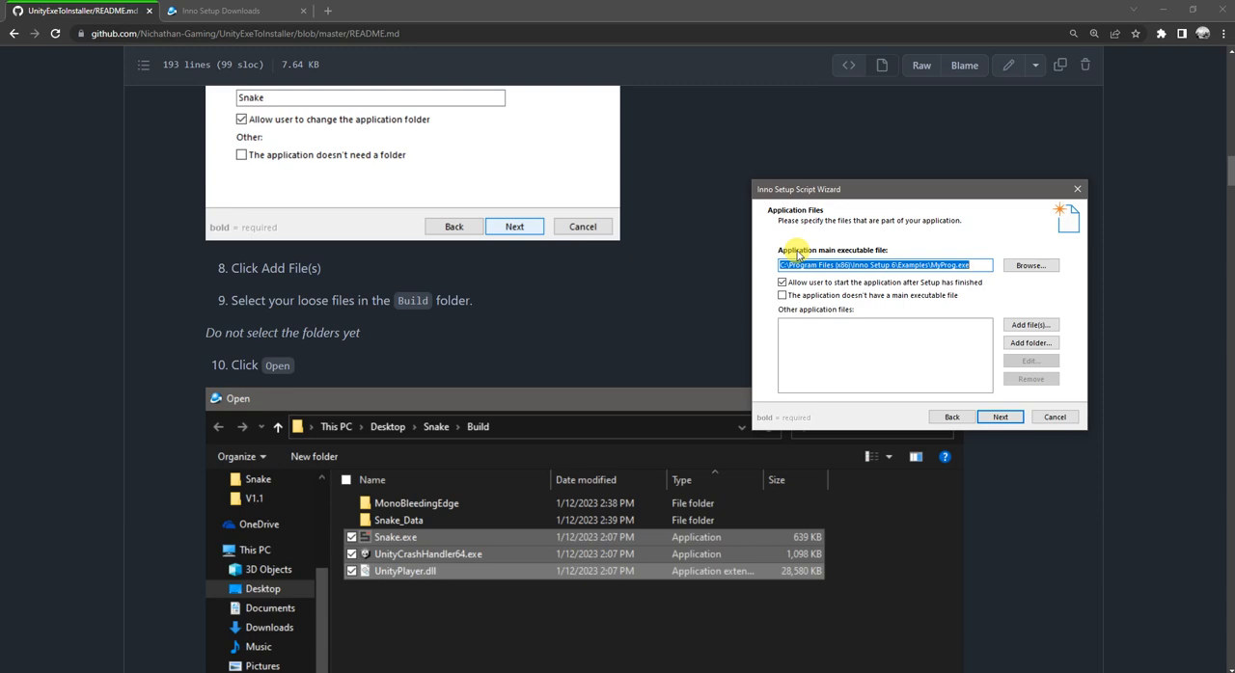
click(1027, 266)
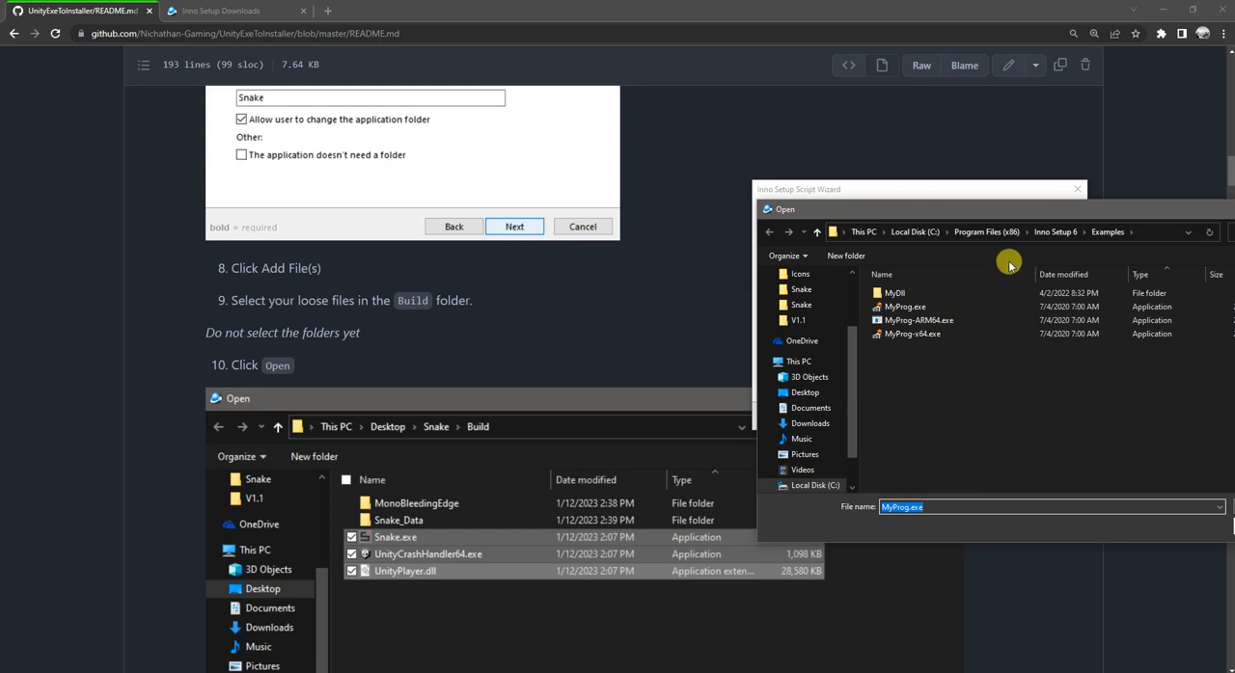
drag(895, 214, 413, 175)
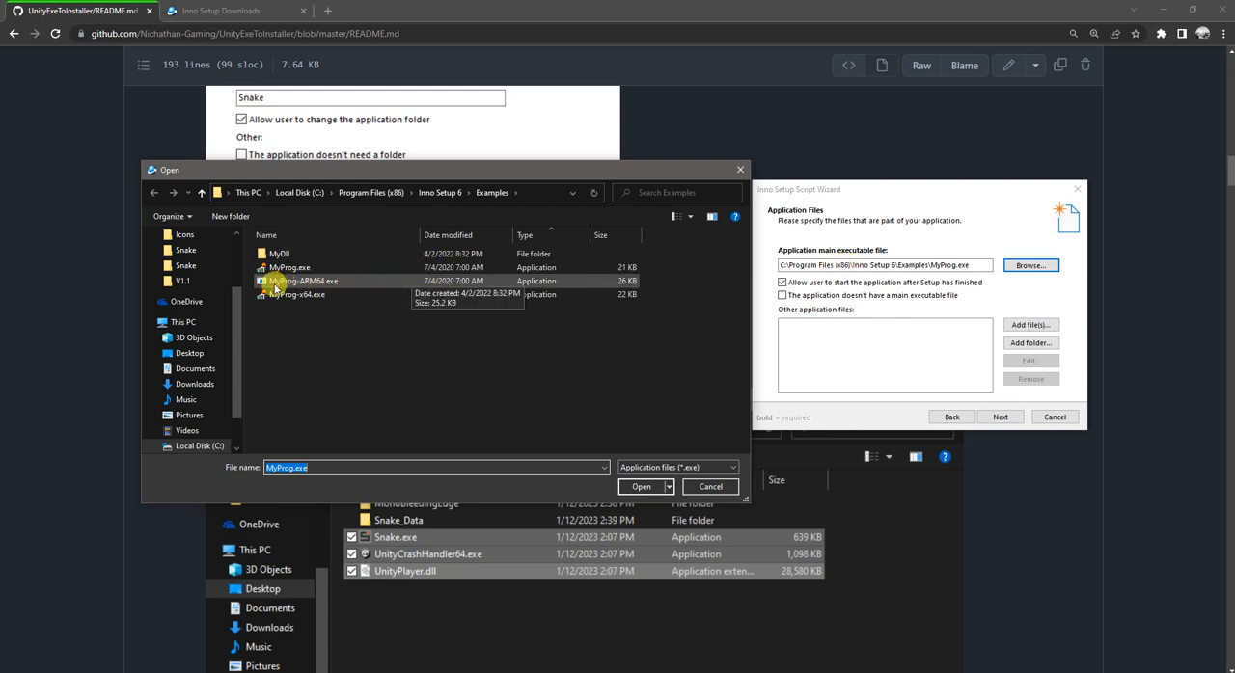
click(191, 353)
scroll(302, 317, down, 10)
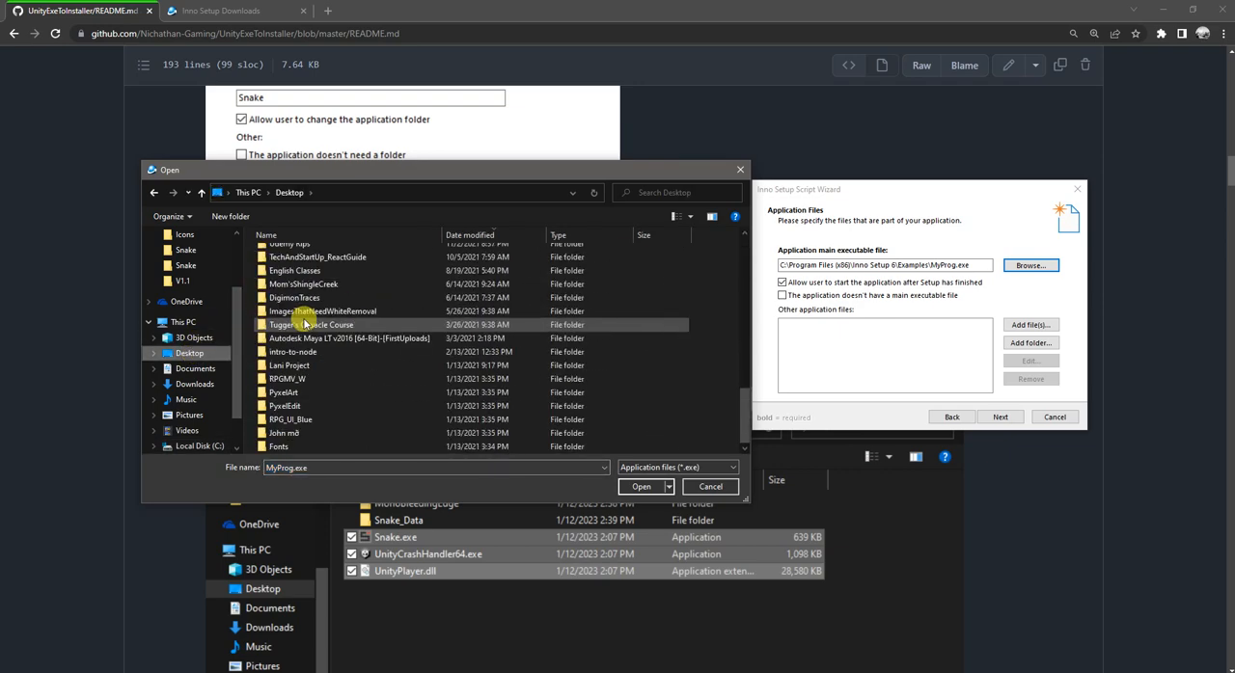
double_click(302, 320)
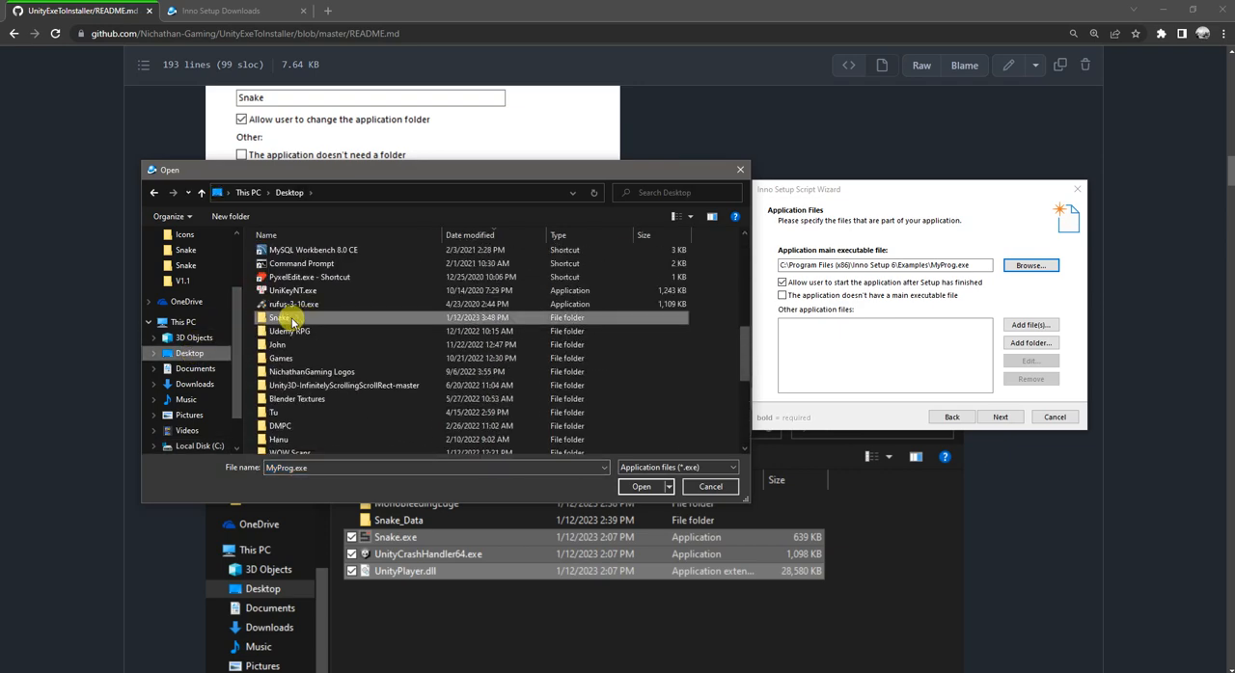
double_click(303, 280)
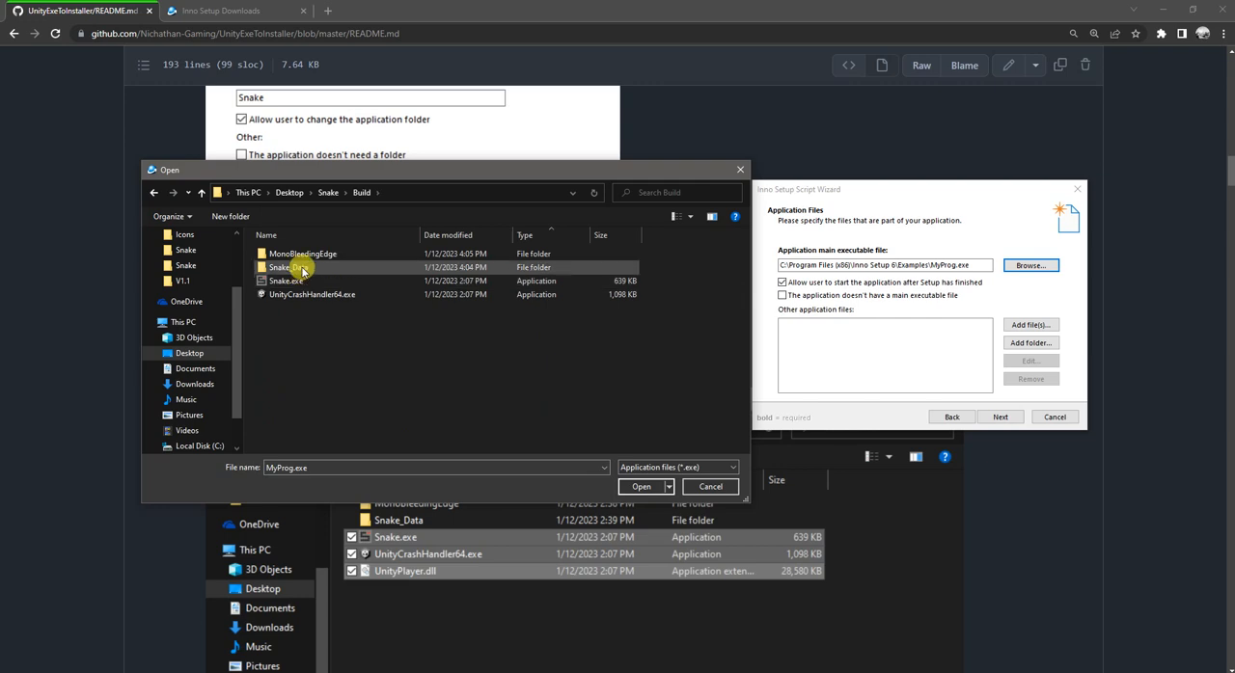
click(291, 281)
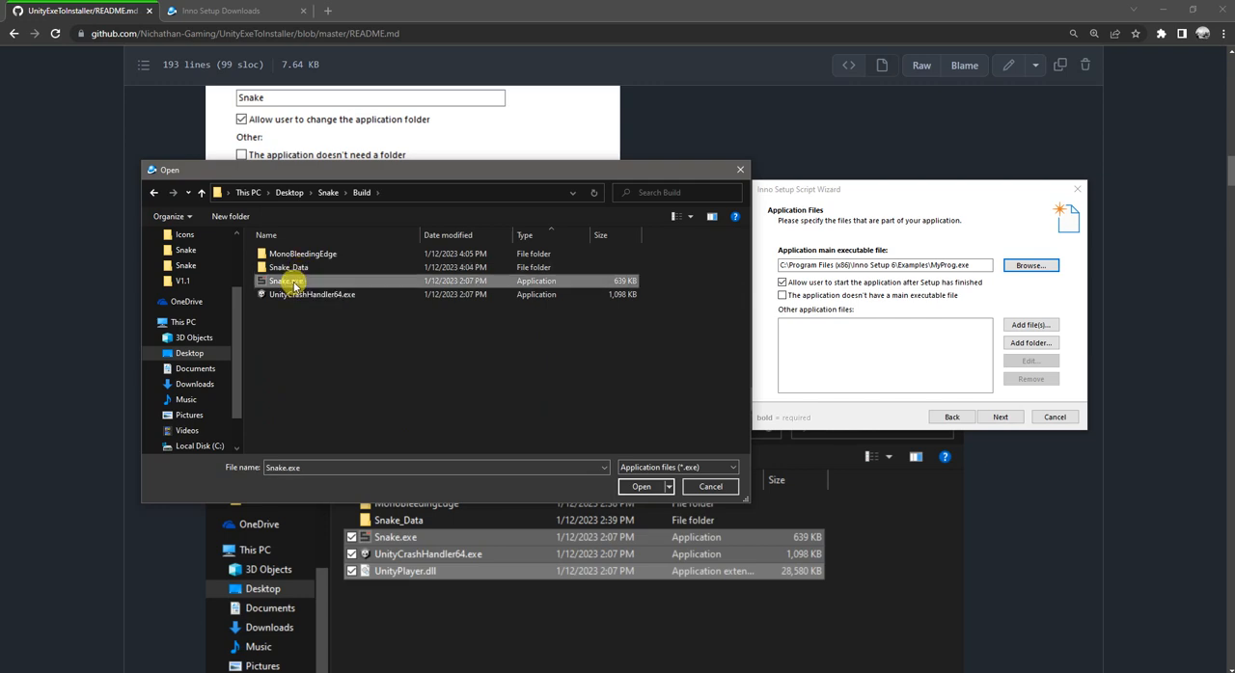
click(640, 486)
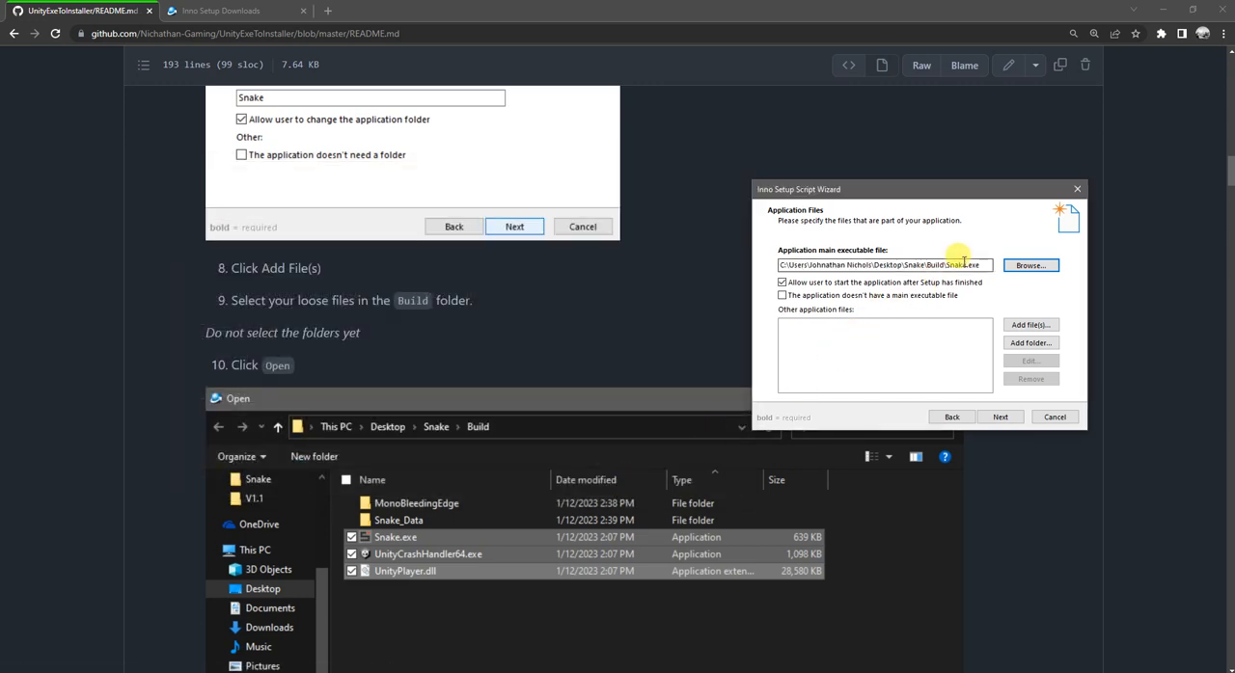
drag(981, 266, 921, 268)
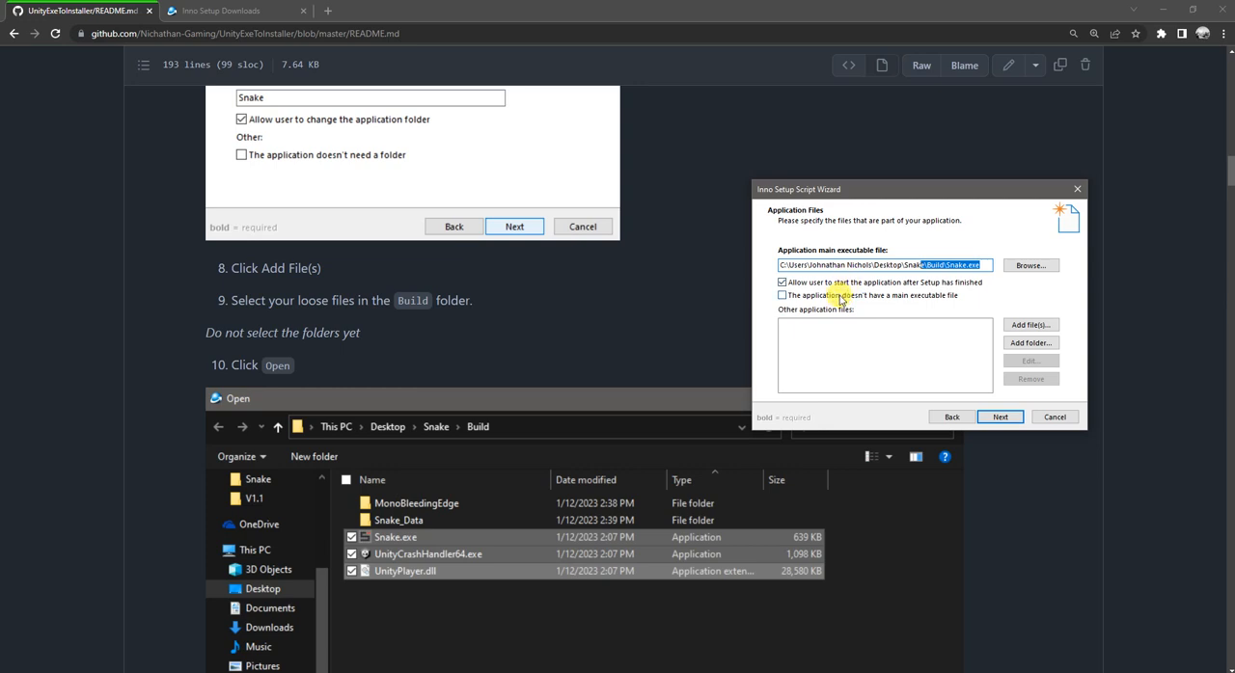
Step: Add UnityCrashHandler64.exe and UnityPlayer.dll from the Build folder to the other application files
click(1020, 326)
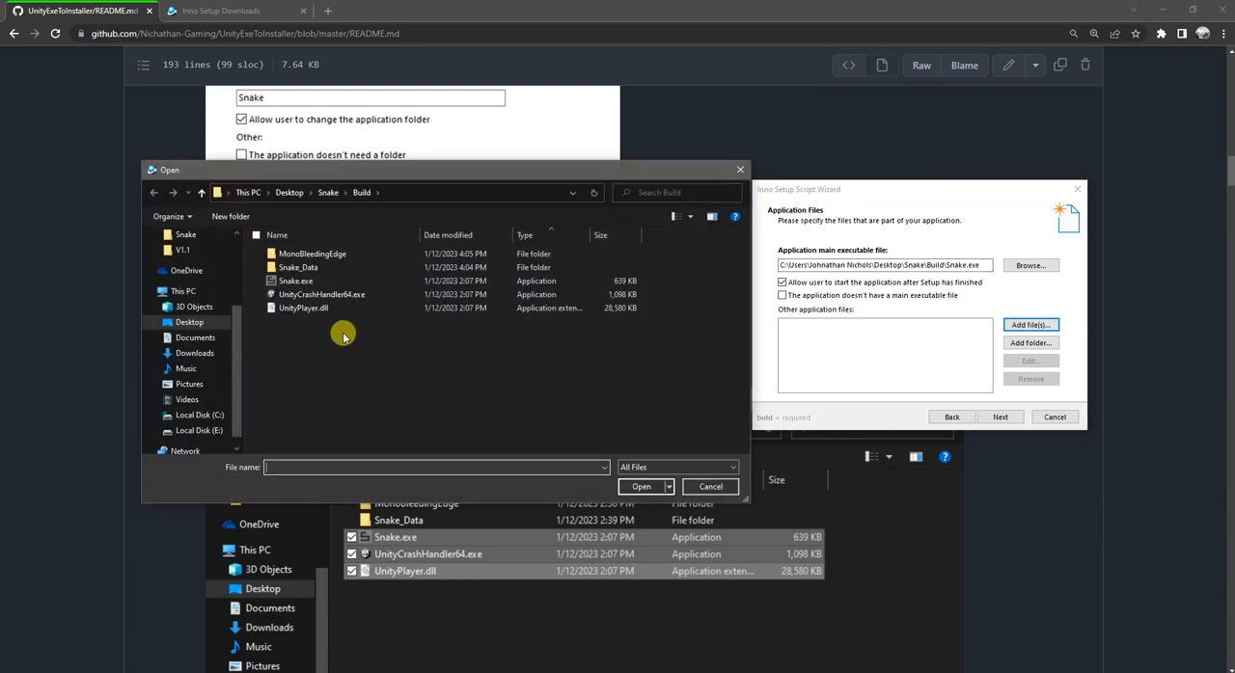
click(322, 308)
shift+click(326, 288)
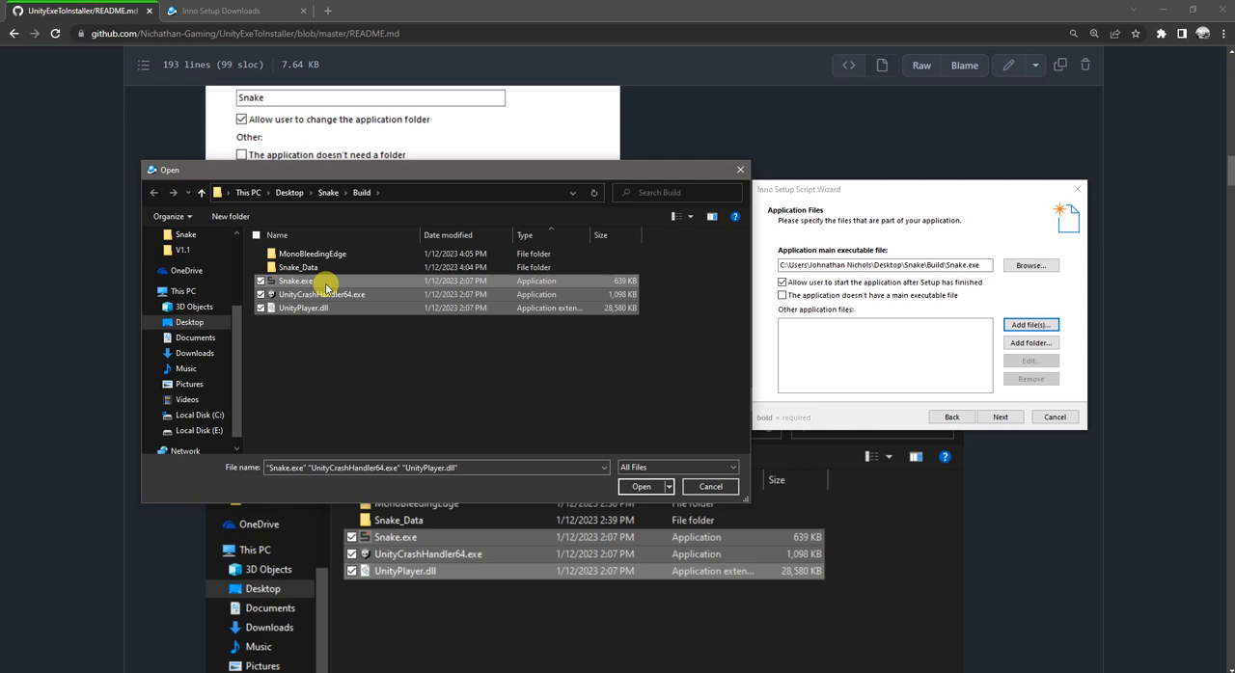
click(328, 307)
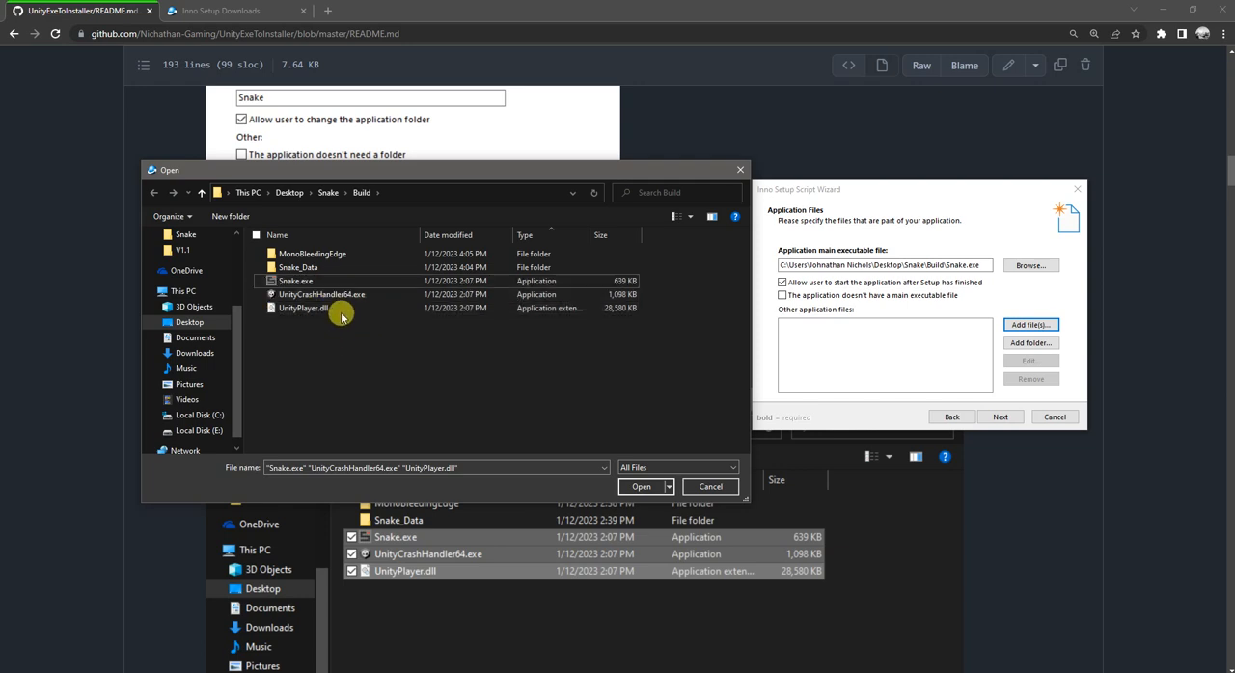
shift+click(324, 294)
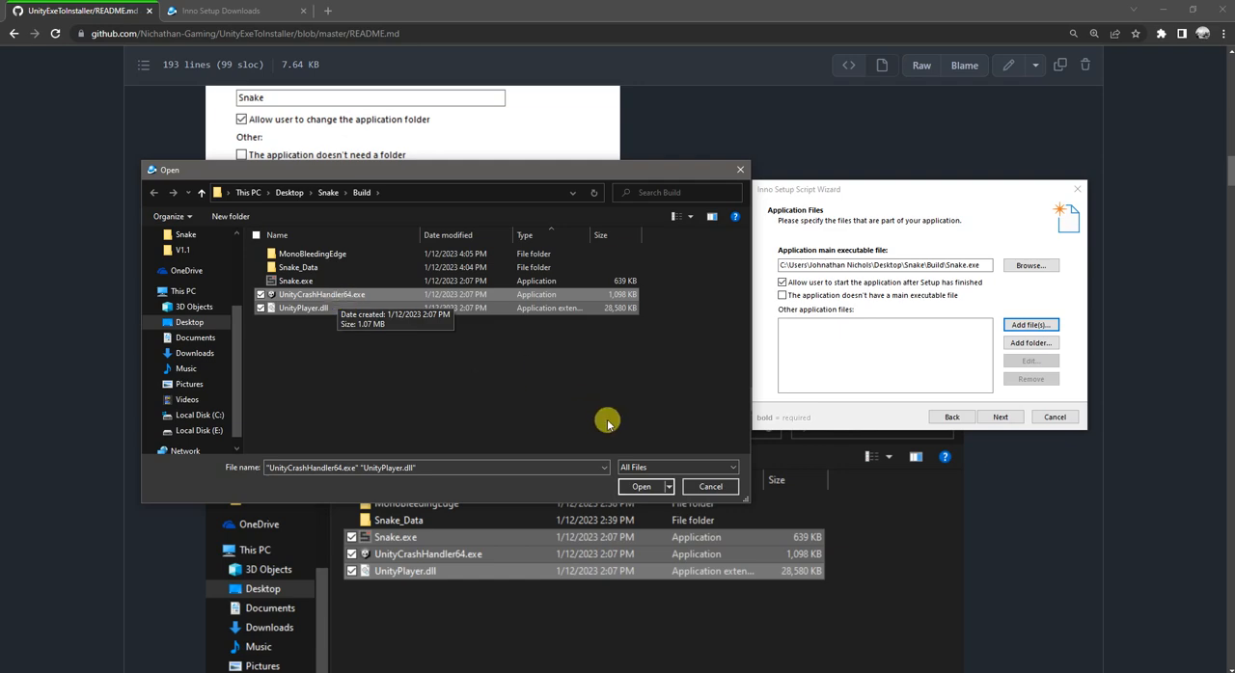
click(638, 486)
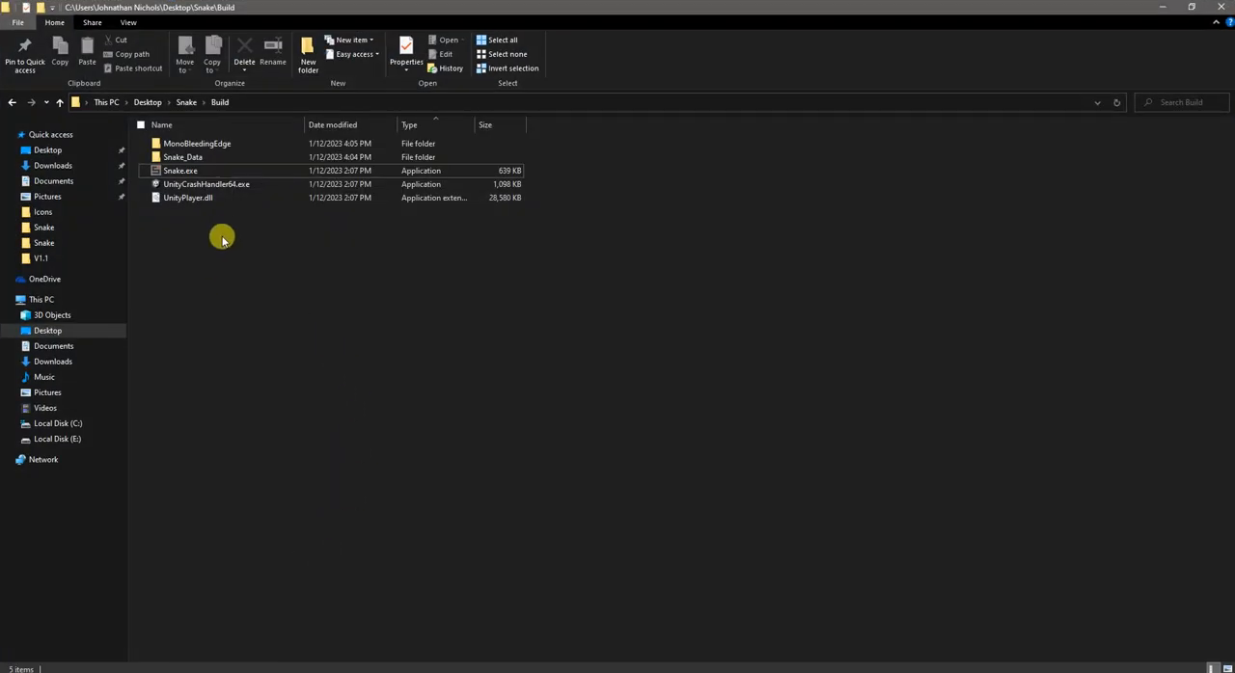
Step: Switch to File Explorer and create a folder named MonoBleedingEdge inside the Build folder's existing MonoBleedingEdge folder
double_click(198, 143)
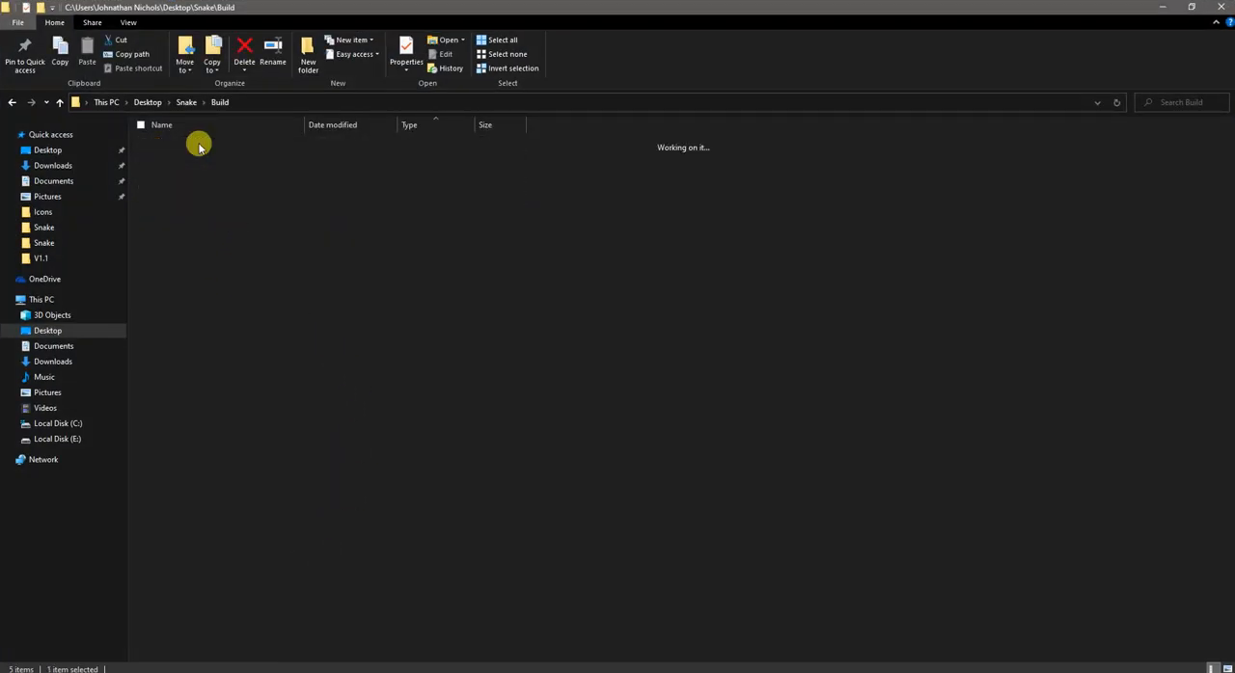
click(308, 56)
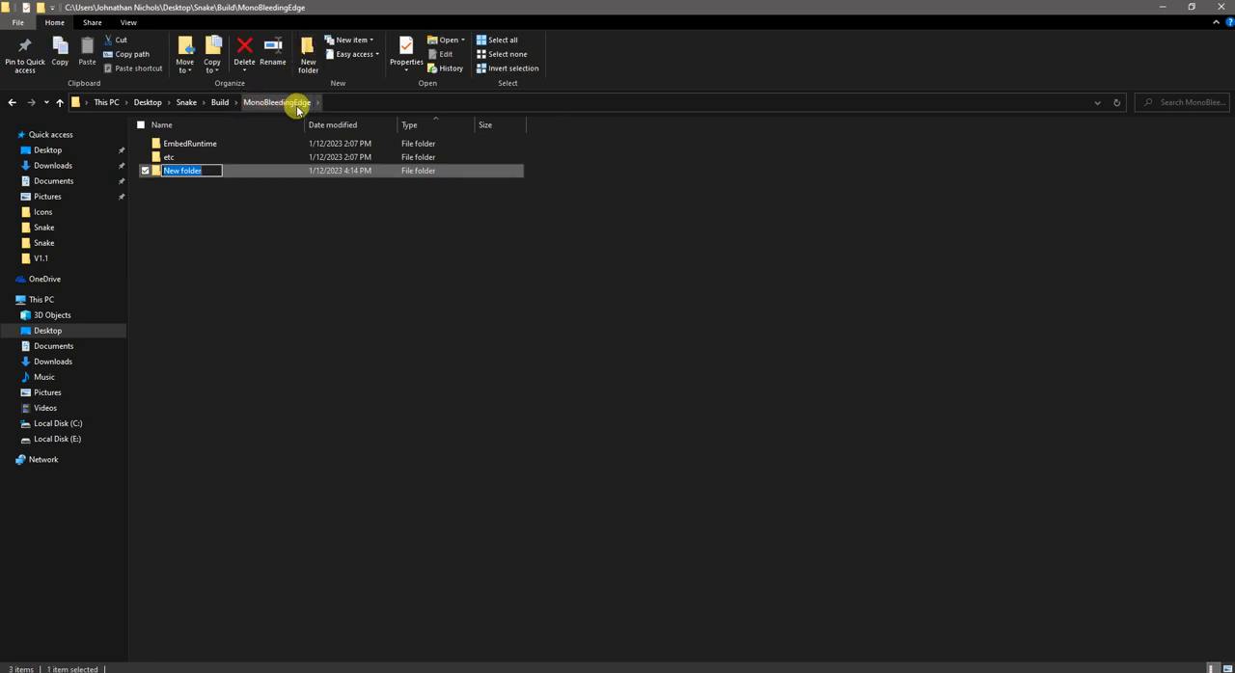
text(MonoBleedingEdge)
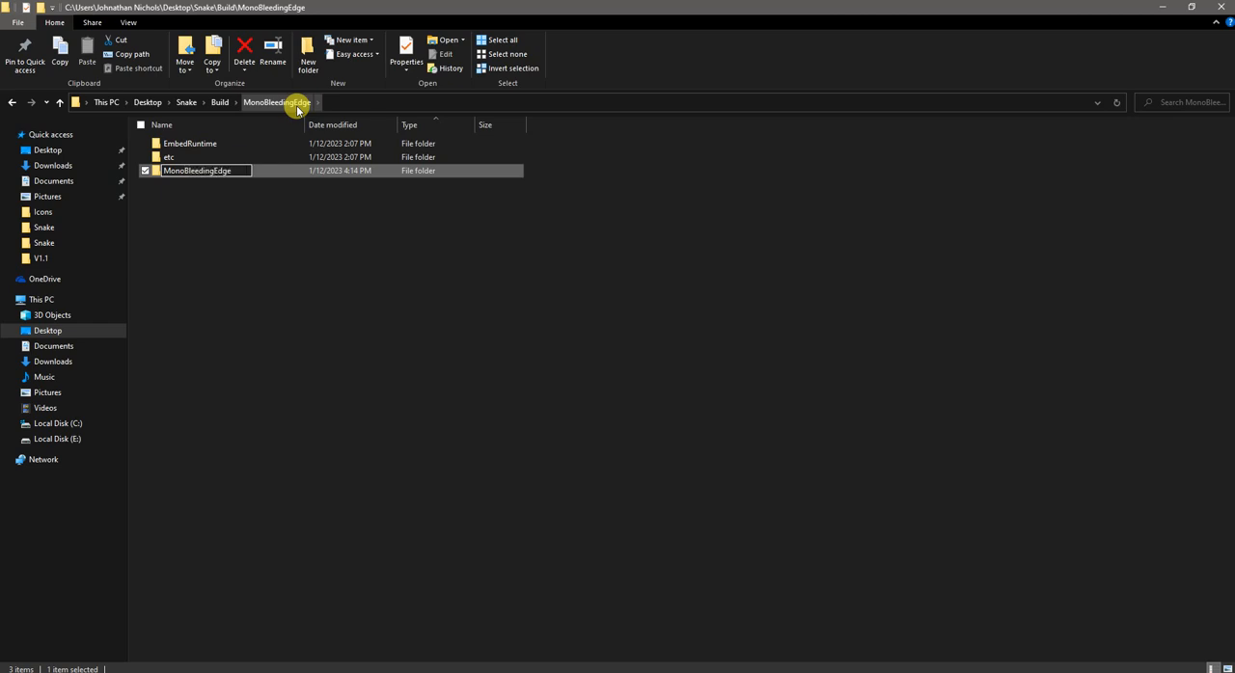
key(Return)
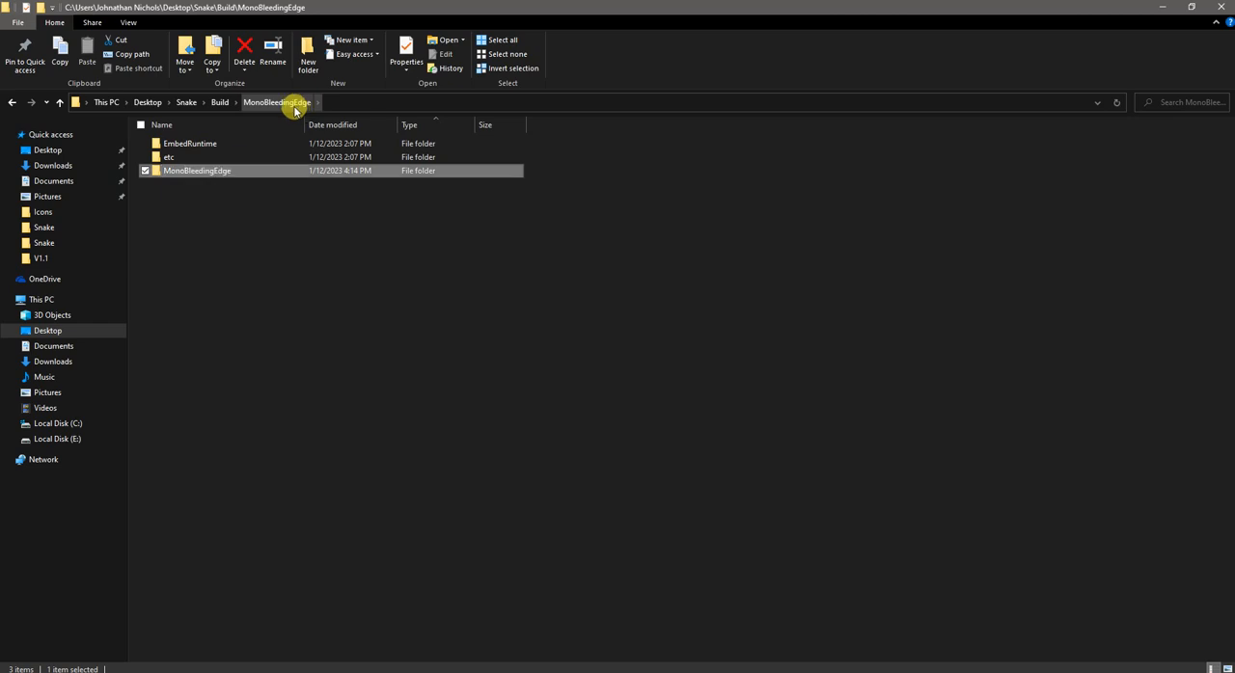
Step: Move the EmbedRuntime and etc folders into the inner MonoBleedingEdge folder
click(203, 143)
shift+click(194, 159)
drag(194, 159, 199, 170)
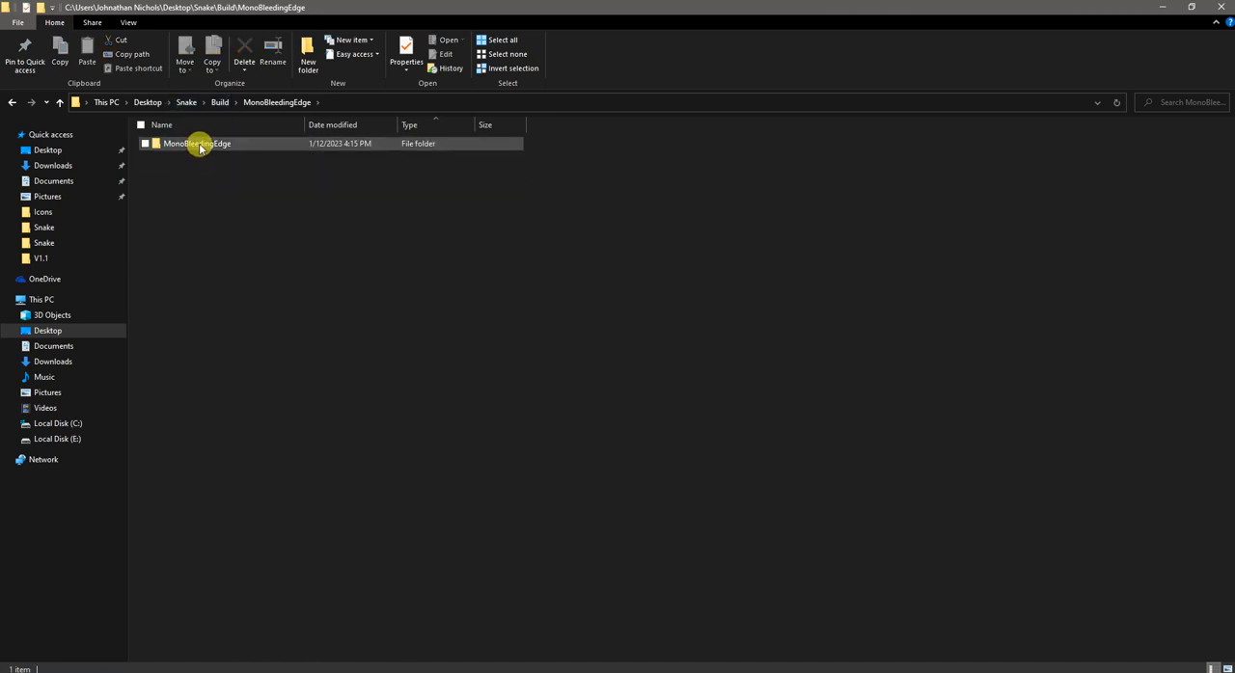
Step: Create a folder named Snake_Data inside the Build folder's existing Snake_Data folder
click(220, 103)
double_click(192, 157)
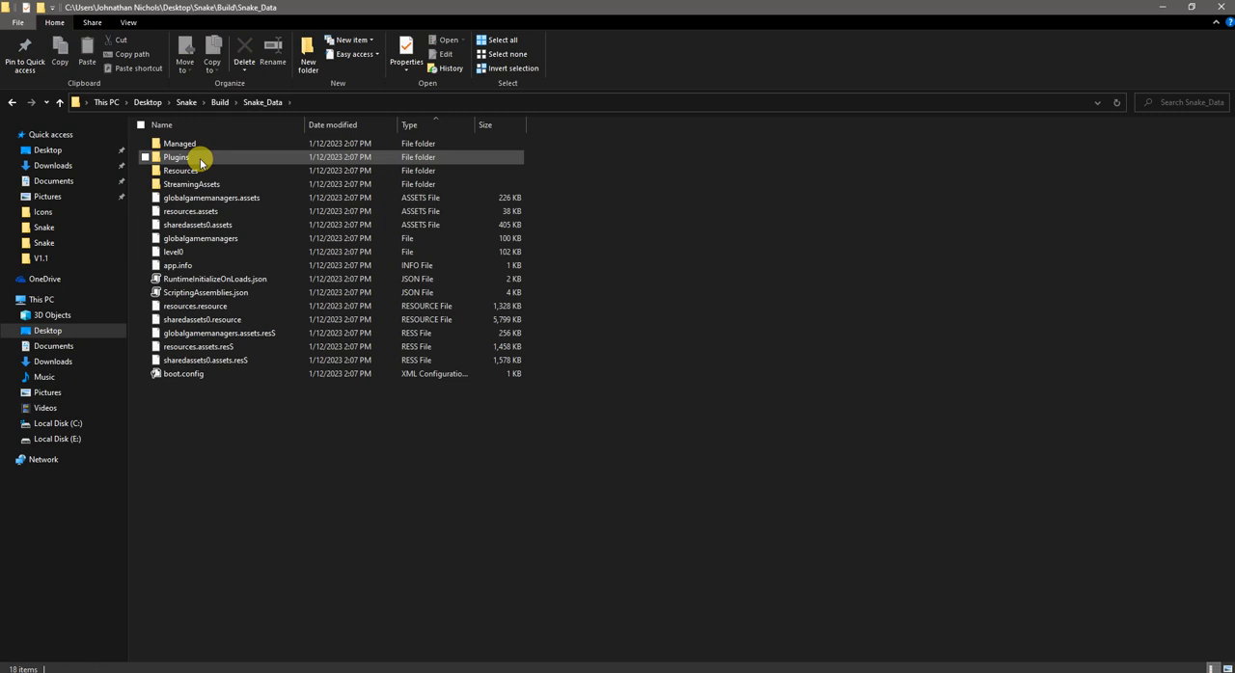
click(308, 49)
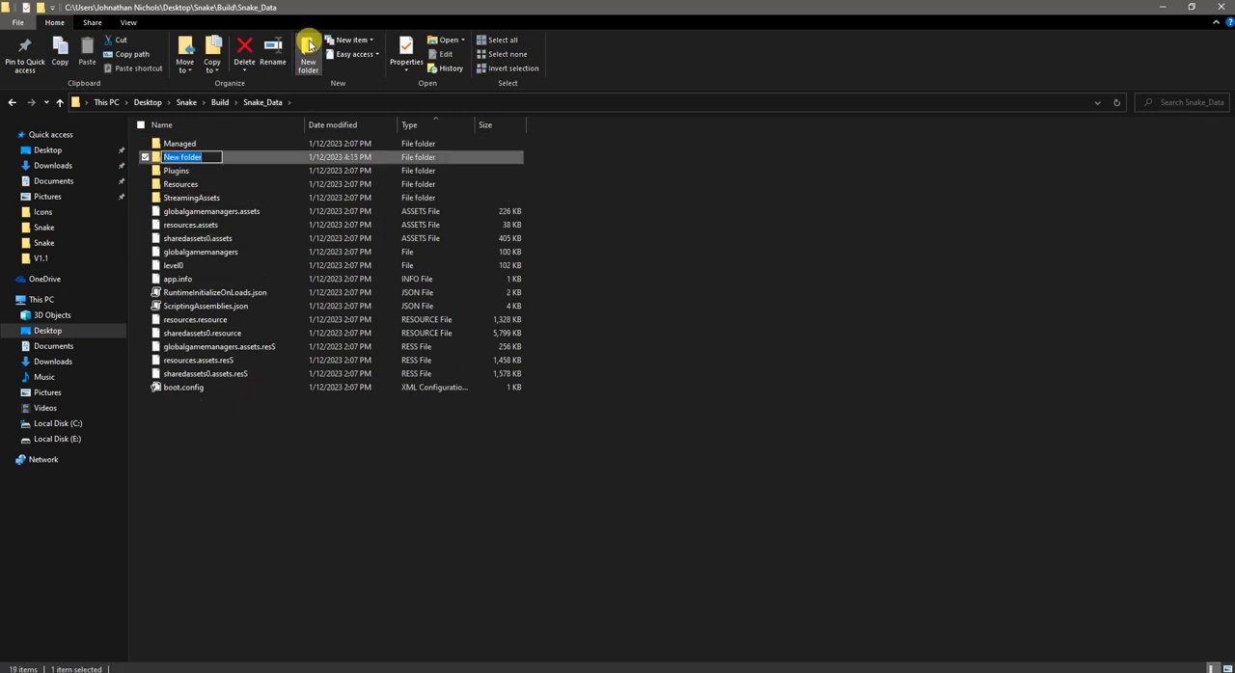
text(Snake_Data)
key(Return)
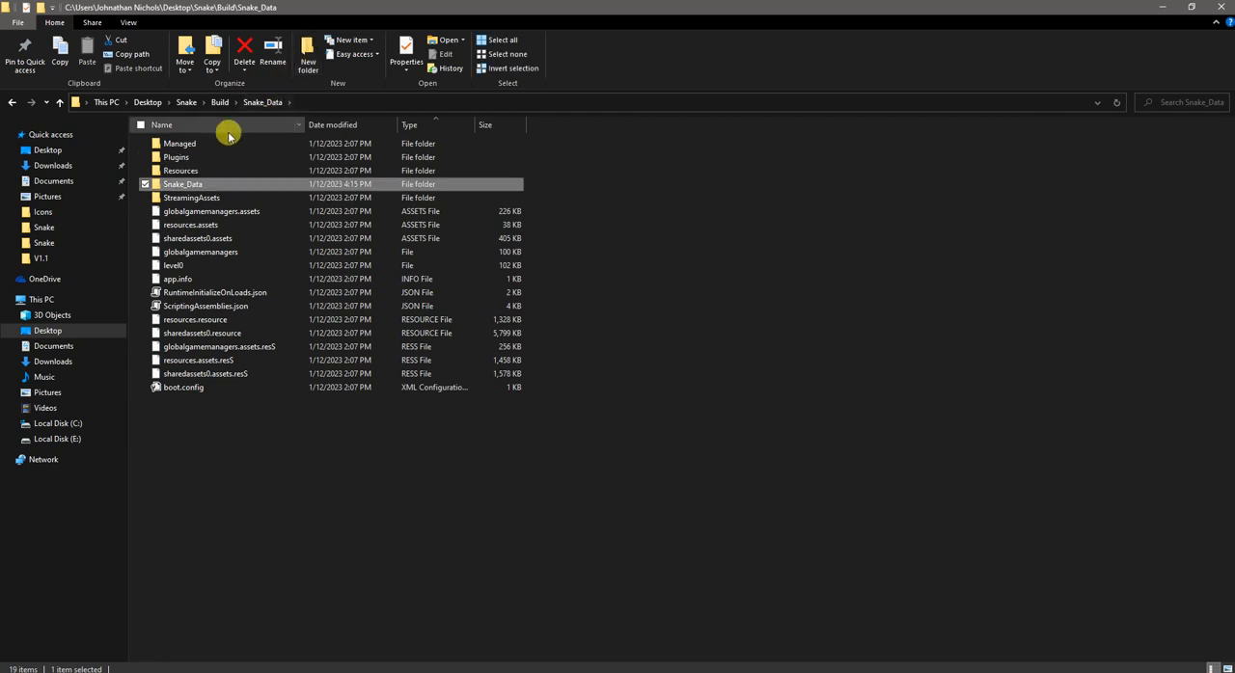
Step: Move all the other files and folders in Snake_Data into the inner Snake_Data folder, then minimize File Explorer
click(179, 198)
shift+click(169, 387)
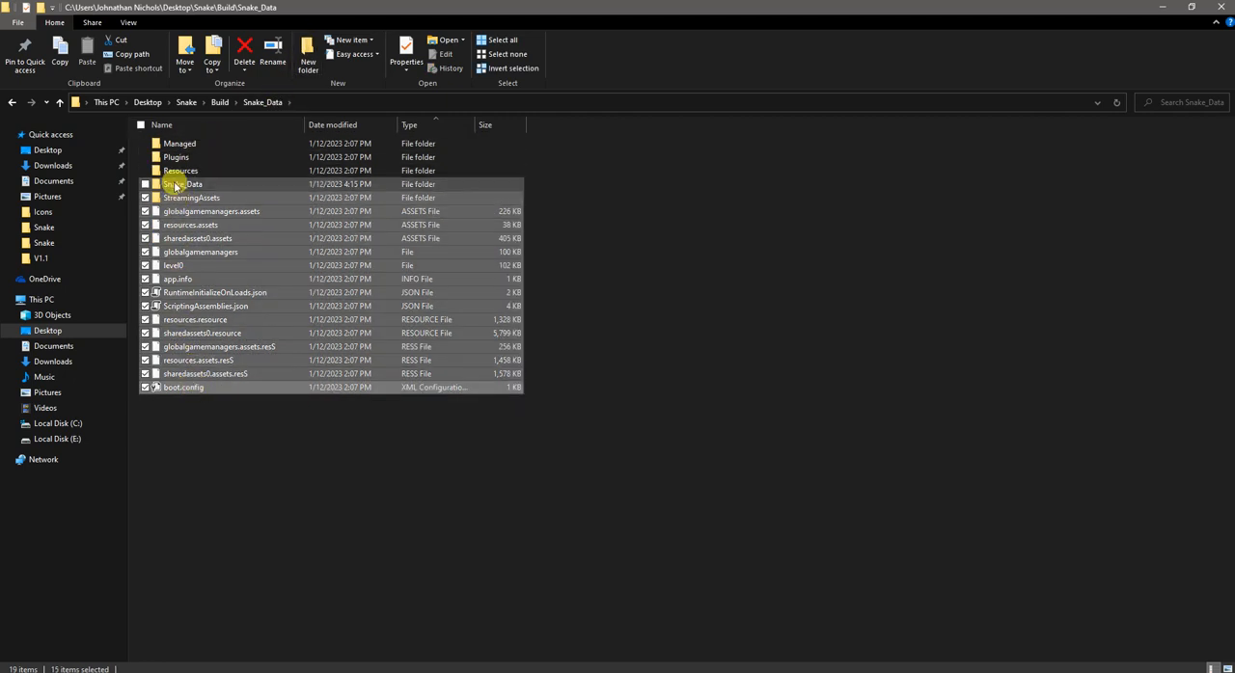
click(145, 171)
click(144, 158)
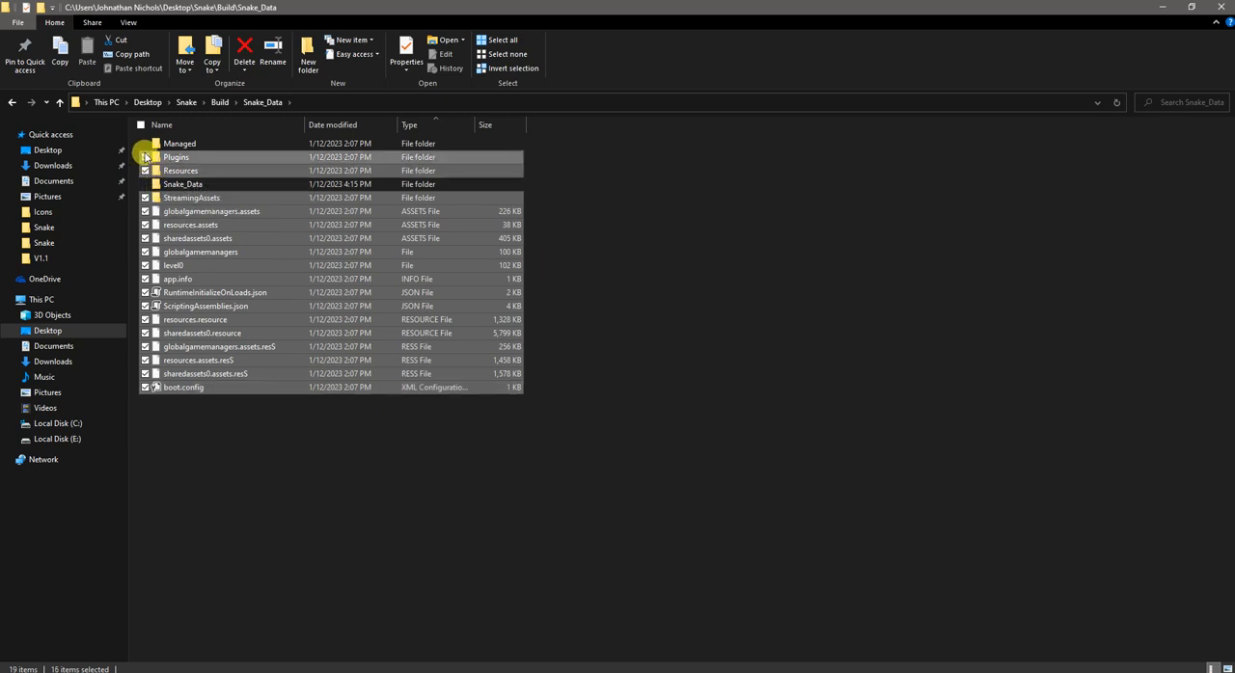
click(144, 143)
drag(147, 144, 183, 181)
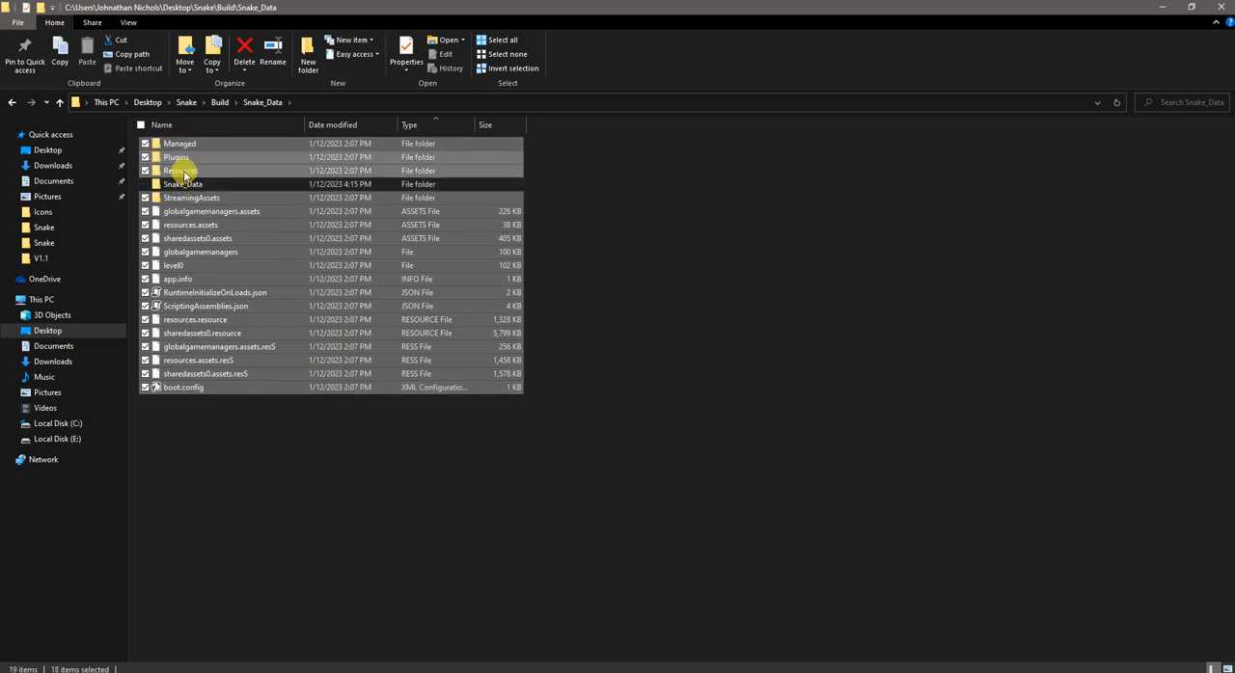
click(1163, 7)
Step: Add the outer MonoBleedingEdge folder from Snake\Build to the other application files, including the files in its subfolders
click(1030, 342)
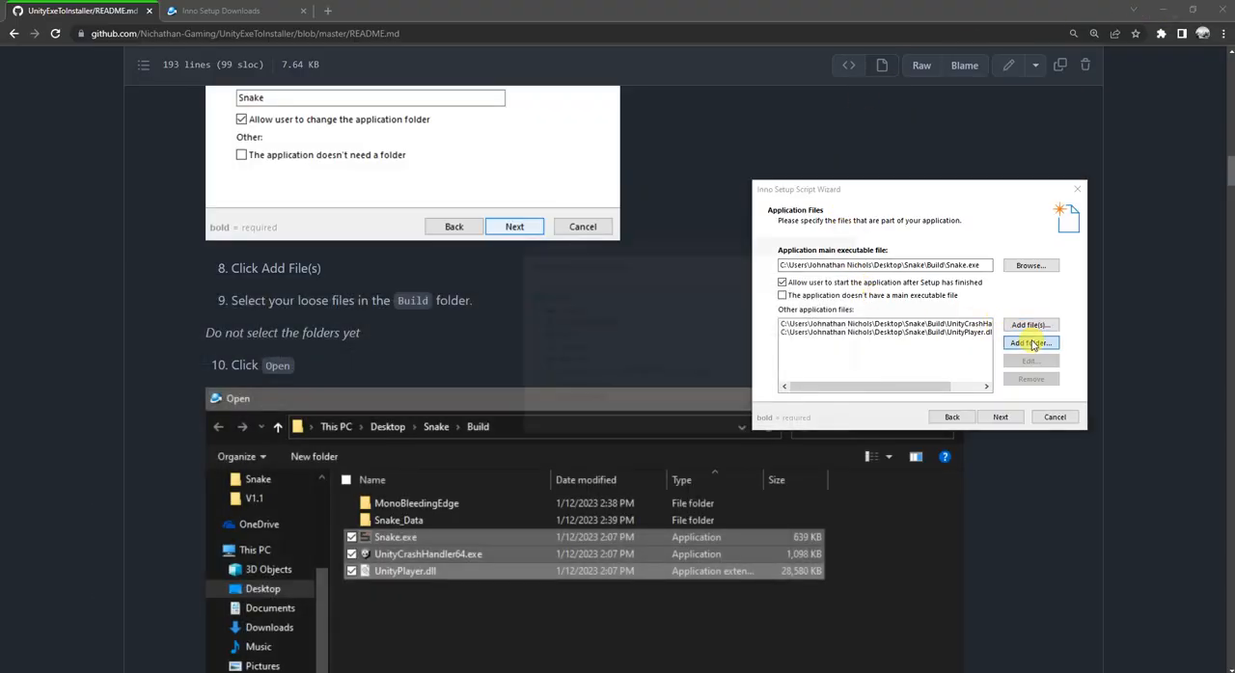
scroll(725, 320, down, 4)
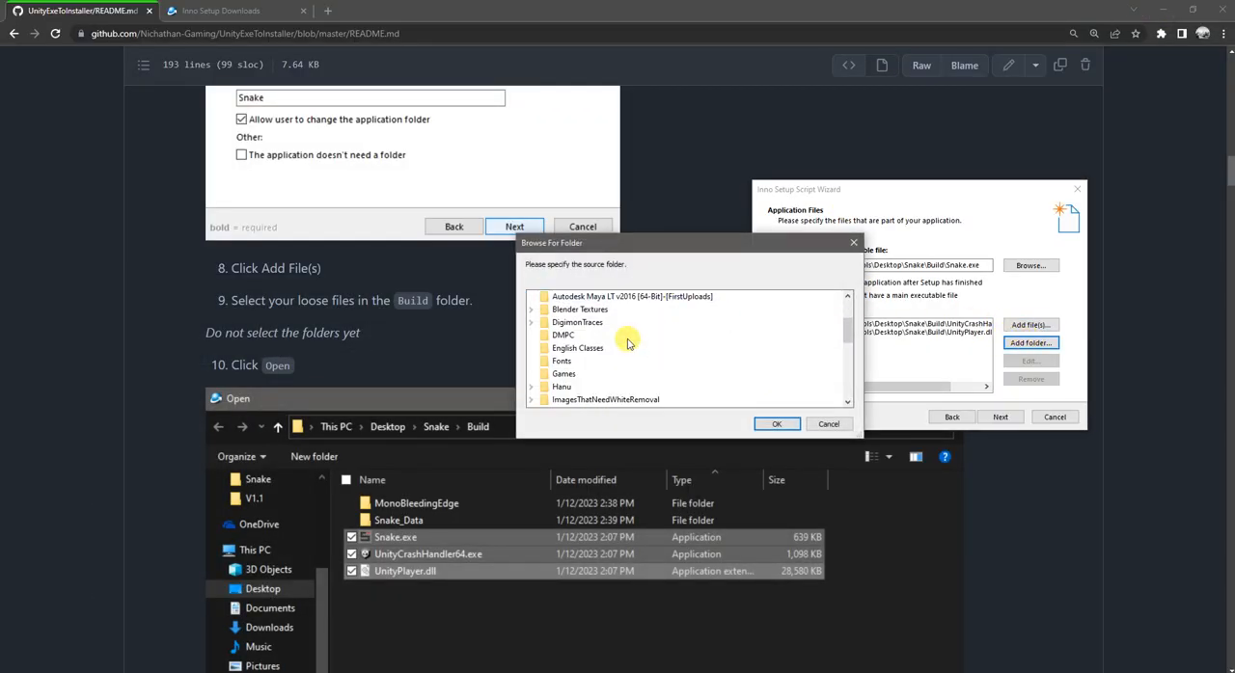
scroll(560, 376, down, 4)
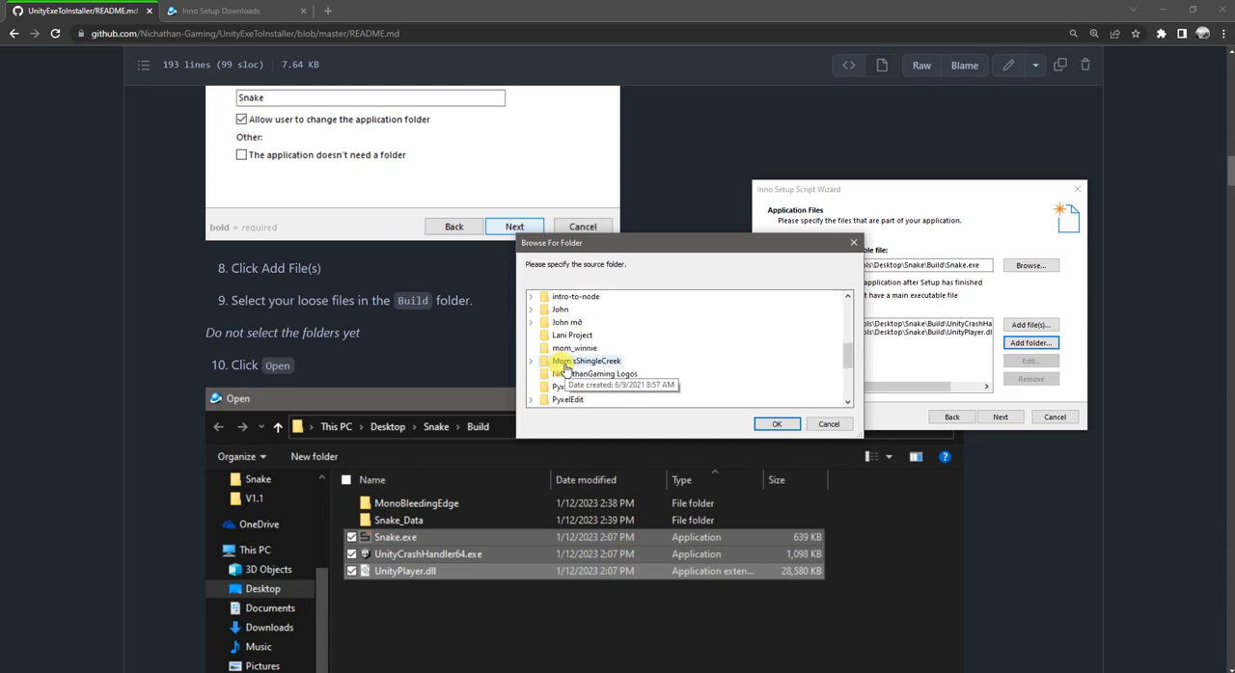
click(532, 399)
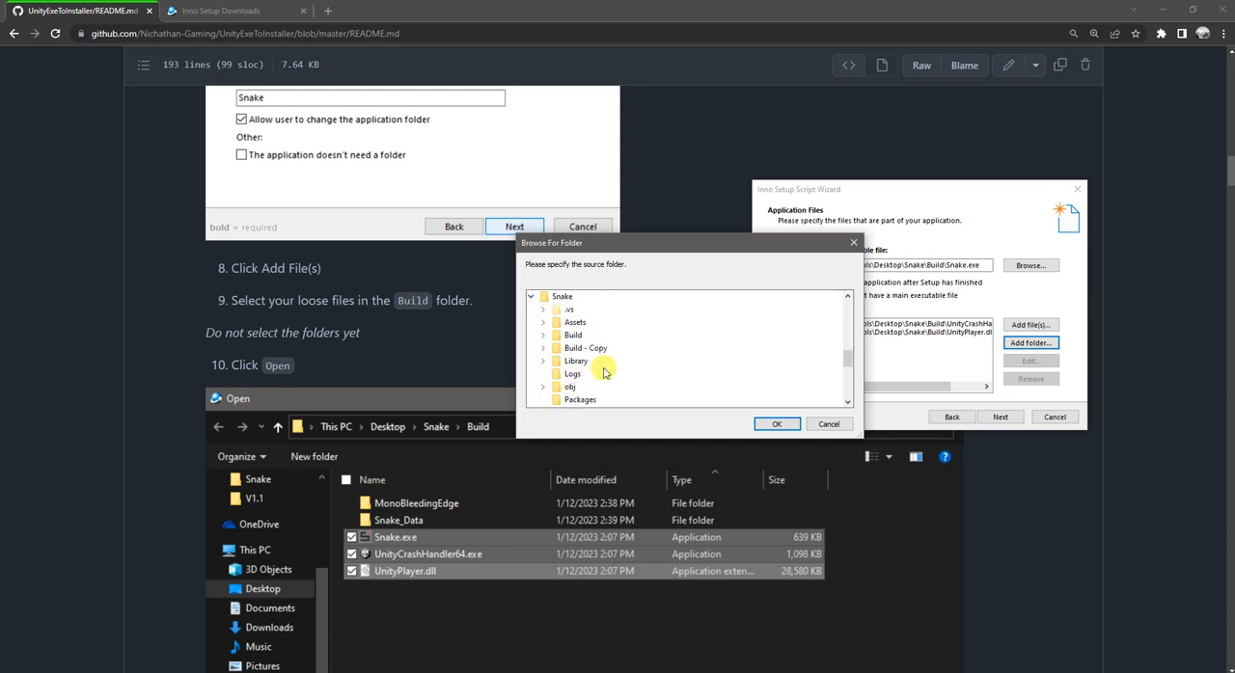
scroll(606, 372, down, 2)
scroll(604, 373, up, 2)
click(543, 335)
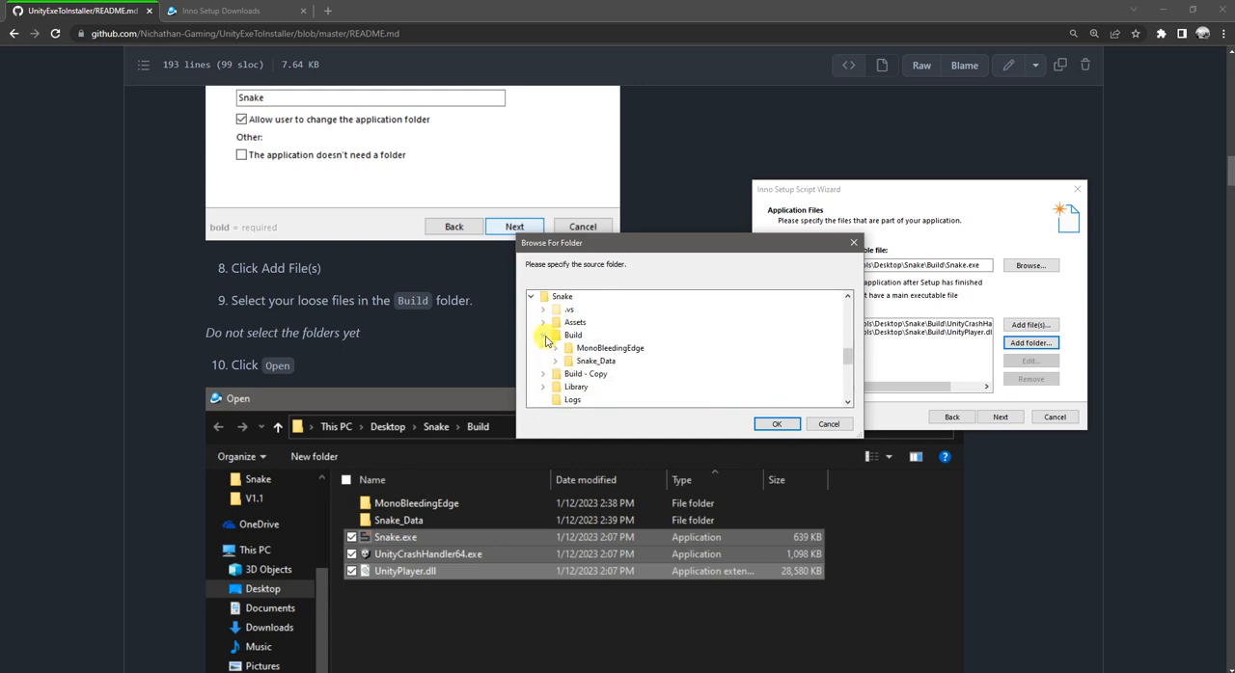
click(580, 356)
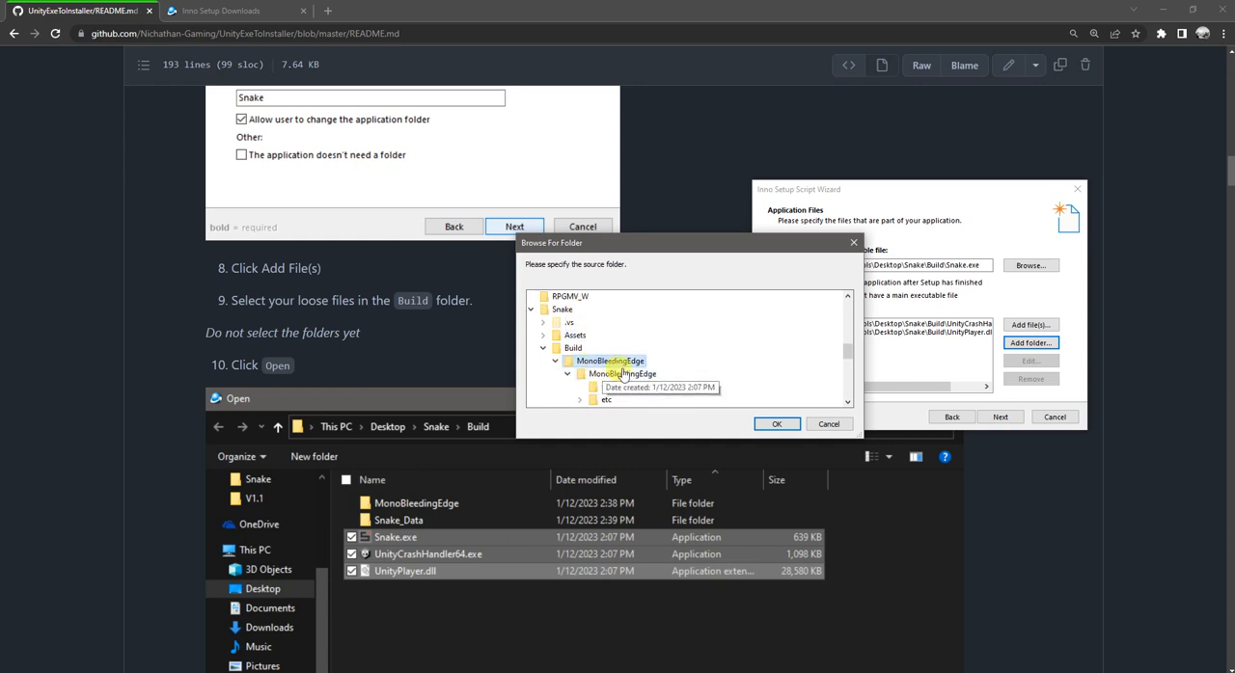
click(773, 427)
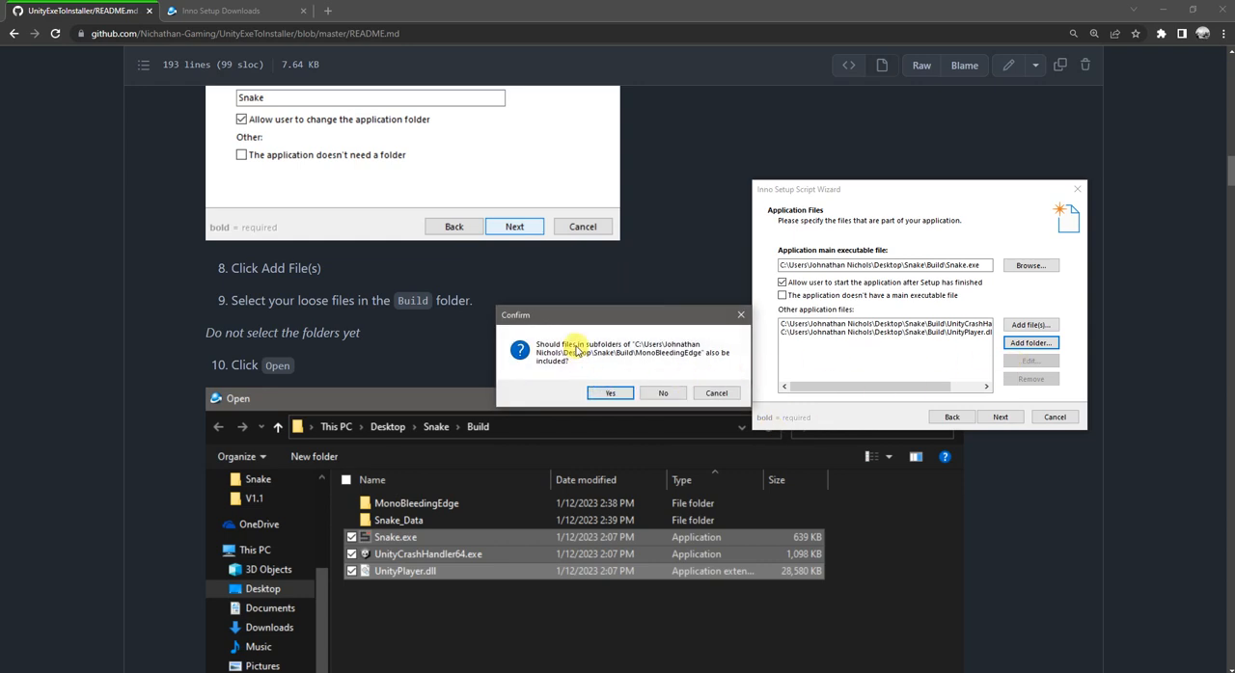
click(608, 394)
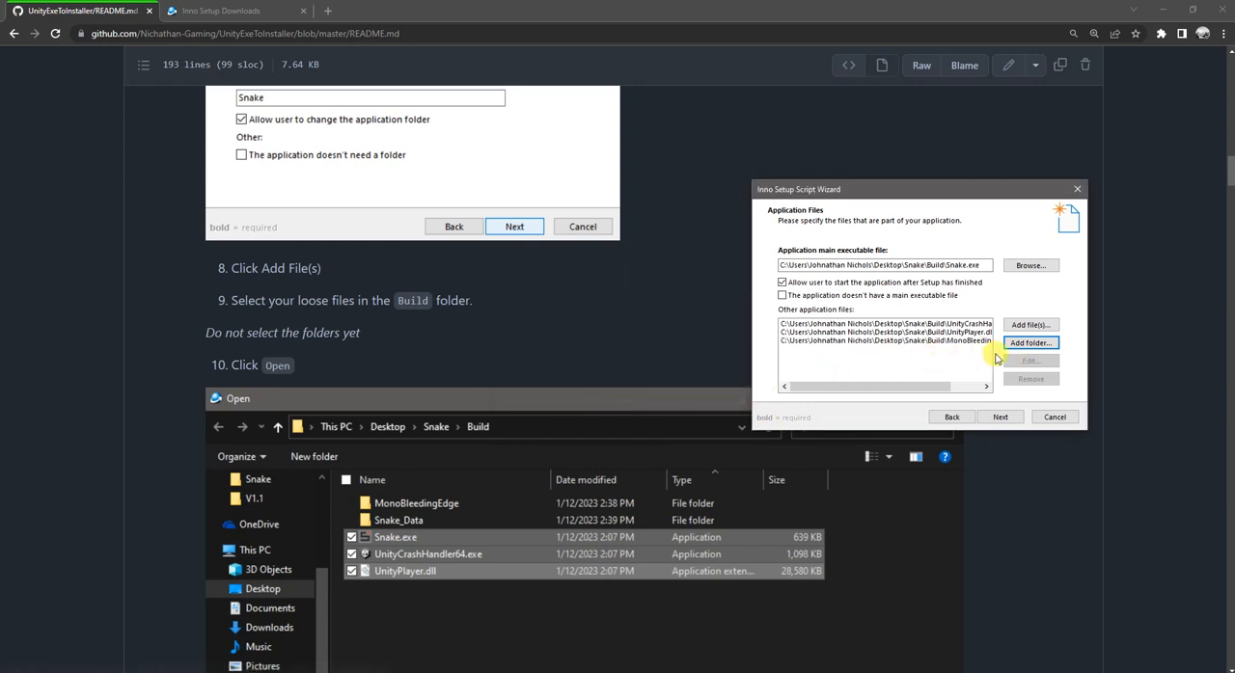
Step: Add the outer Snake_Data folder from Snake\Build to the other application files, including the files in its subfolders
click(1033, 343)
scroll(565, 346, down, 3)
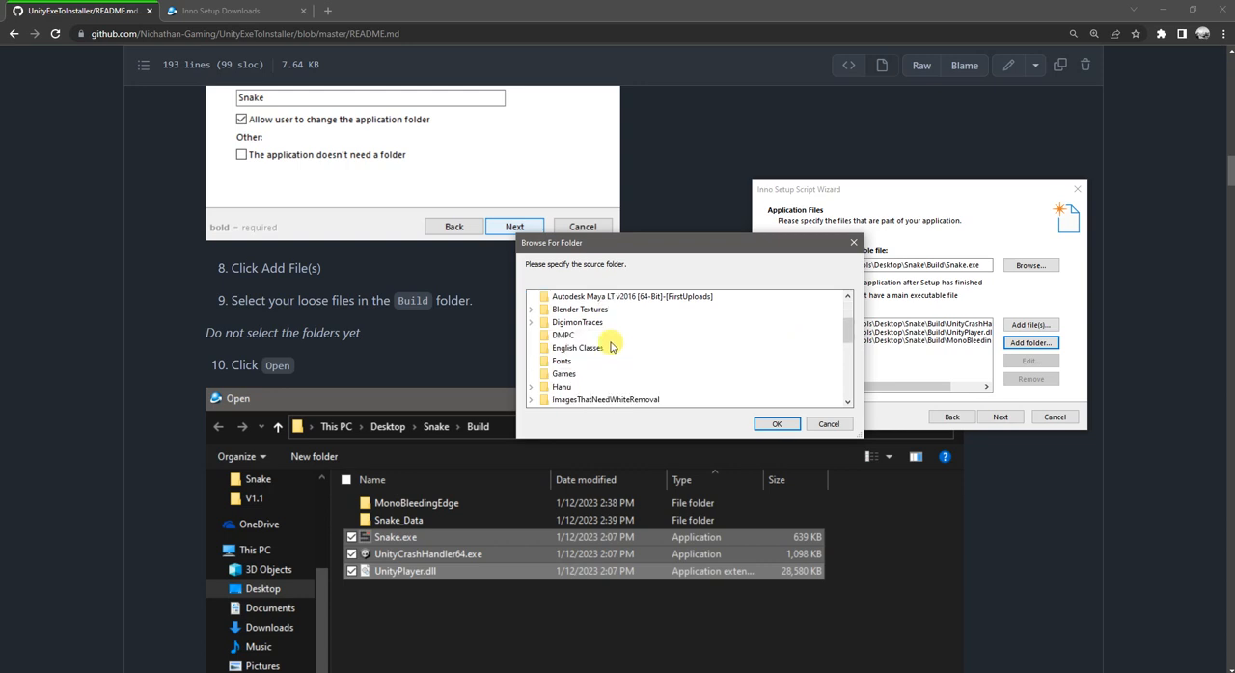
scroll(565, 355, up, 2)
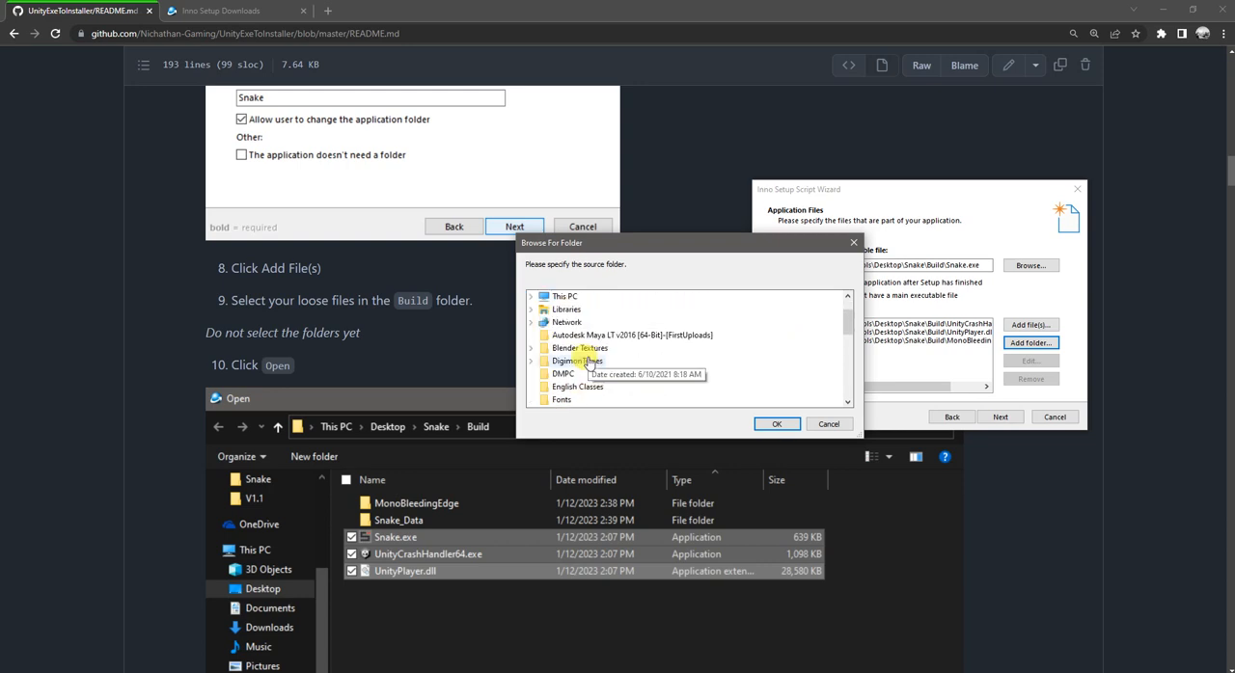
scroll(579, 359, down, 3)
scroll(588, 361, down, 4)
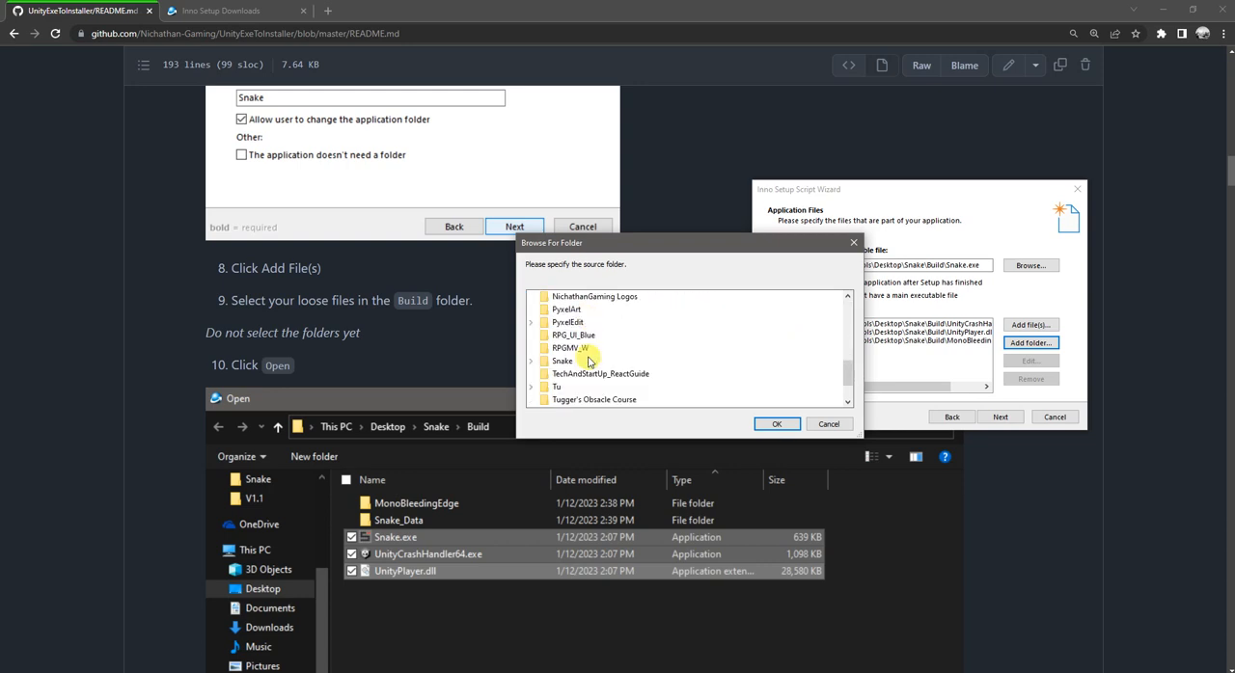
click(531, 361)
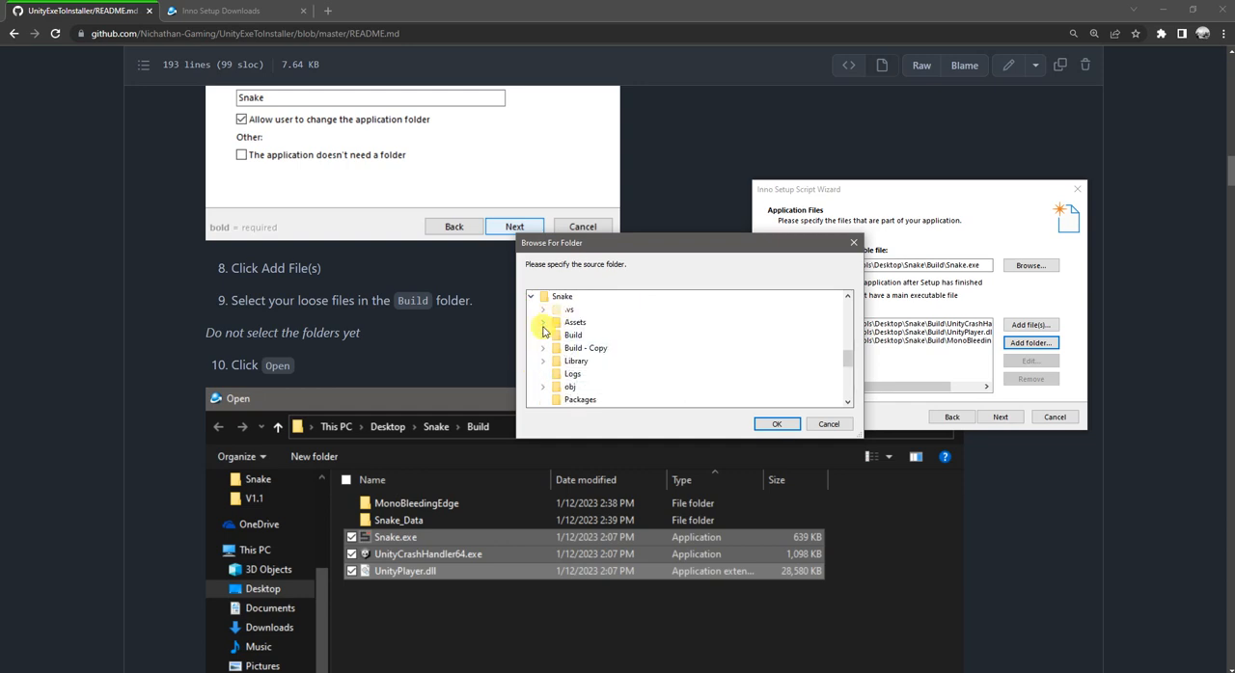
click(543, 336)
click(587, 361)
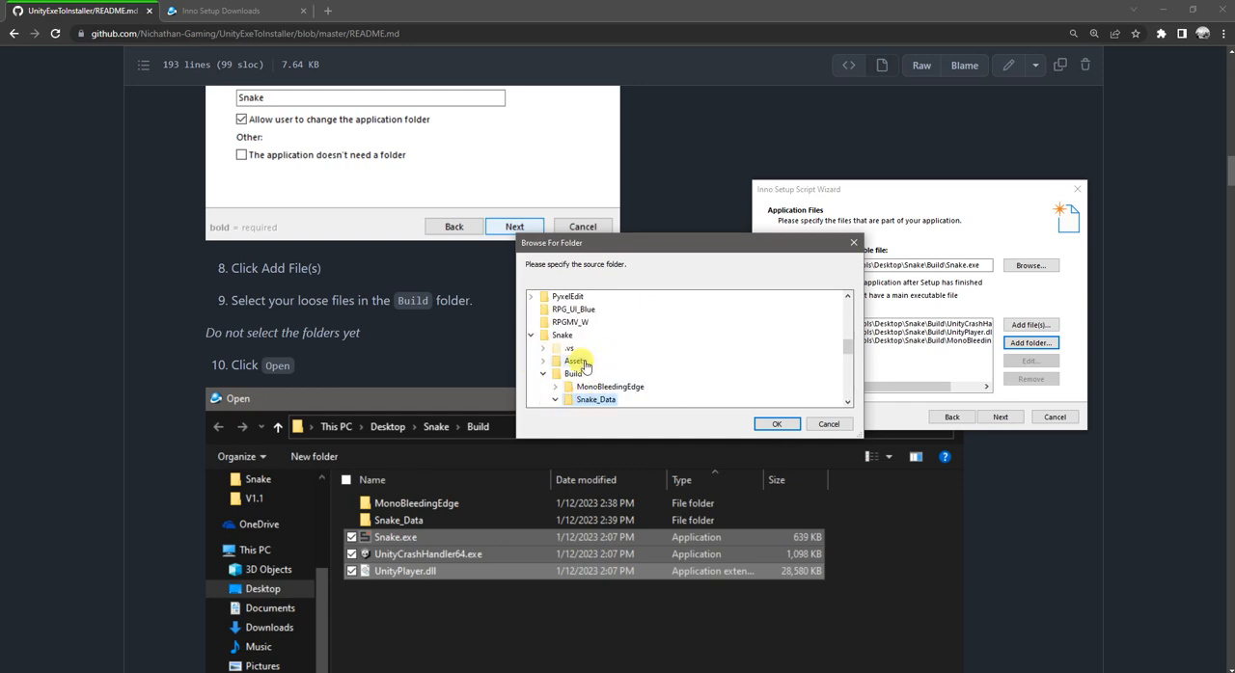
click(769, 425)
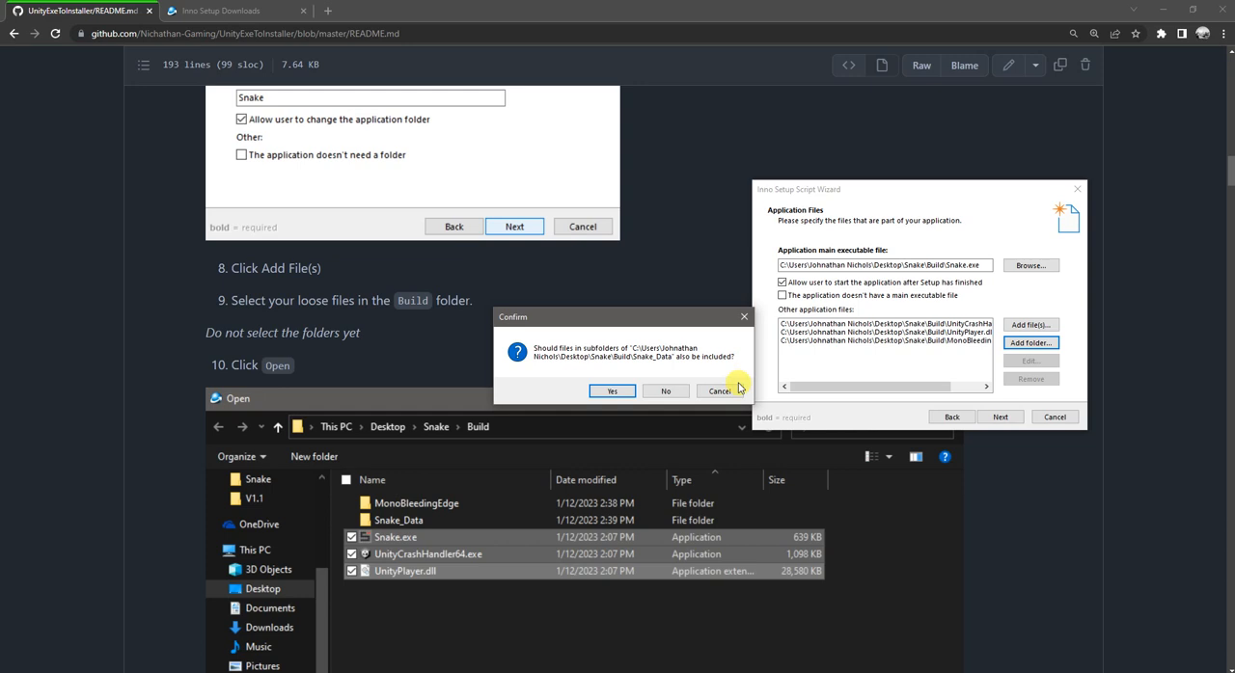
click(617, 390)
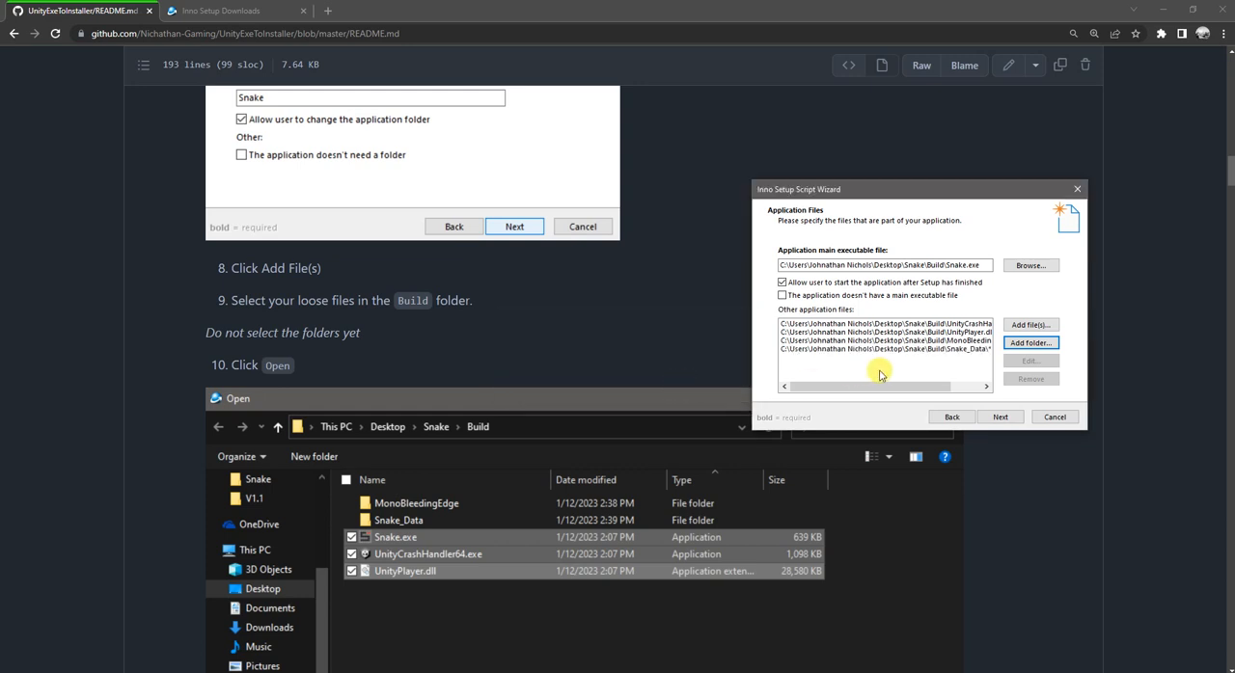
Step: Check the ends of the listed application file paths, then proceed to the file association settings
drag(934, 387, 973, 391)
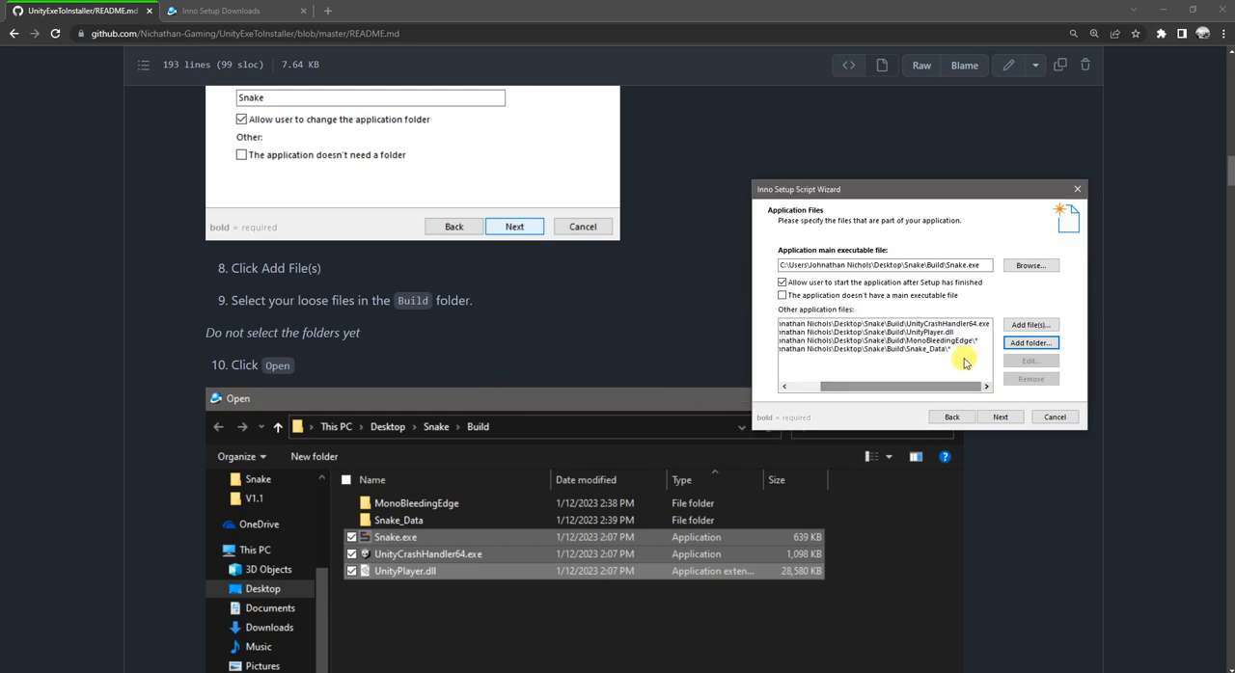
click(868, 348)
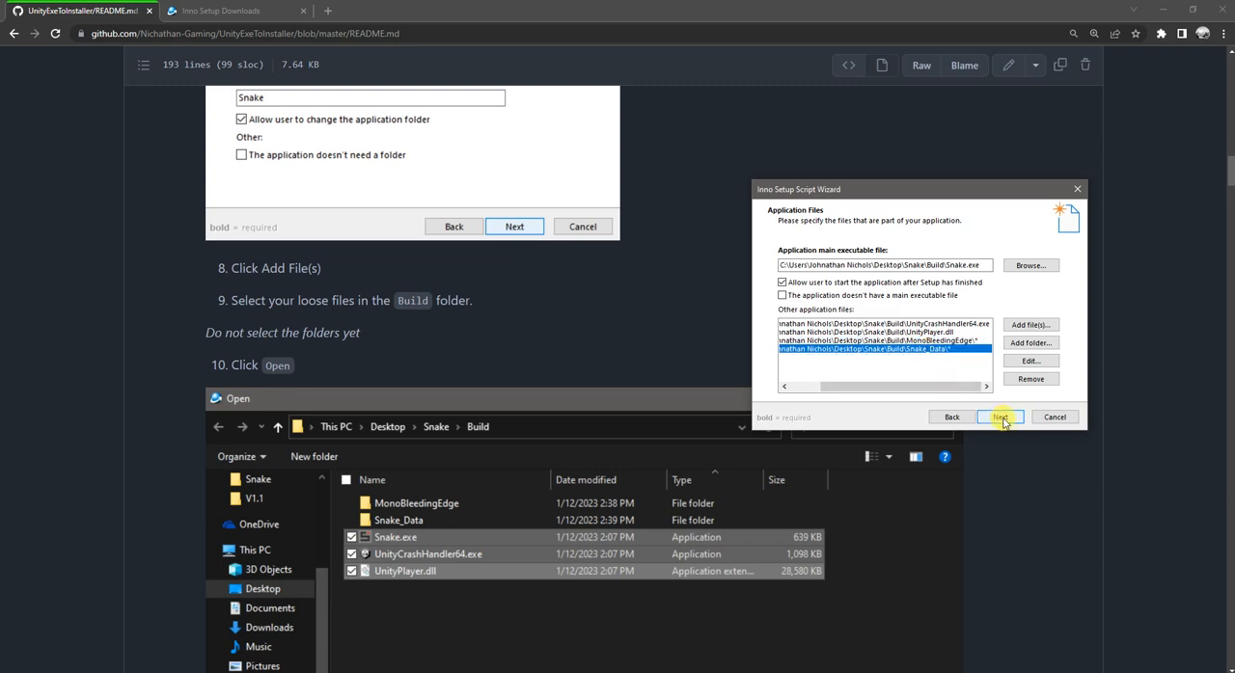
click(1001, 417)
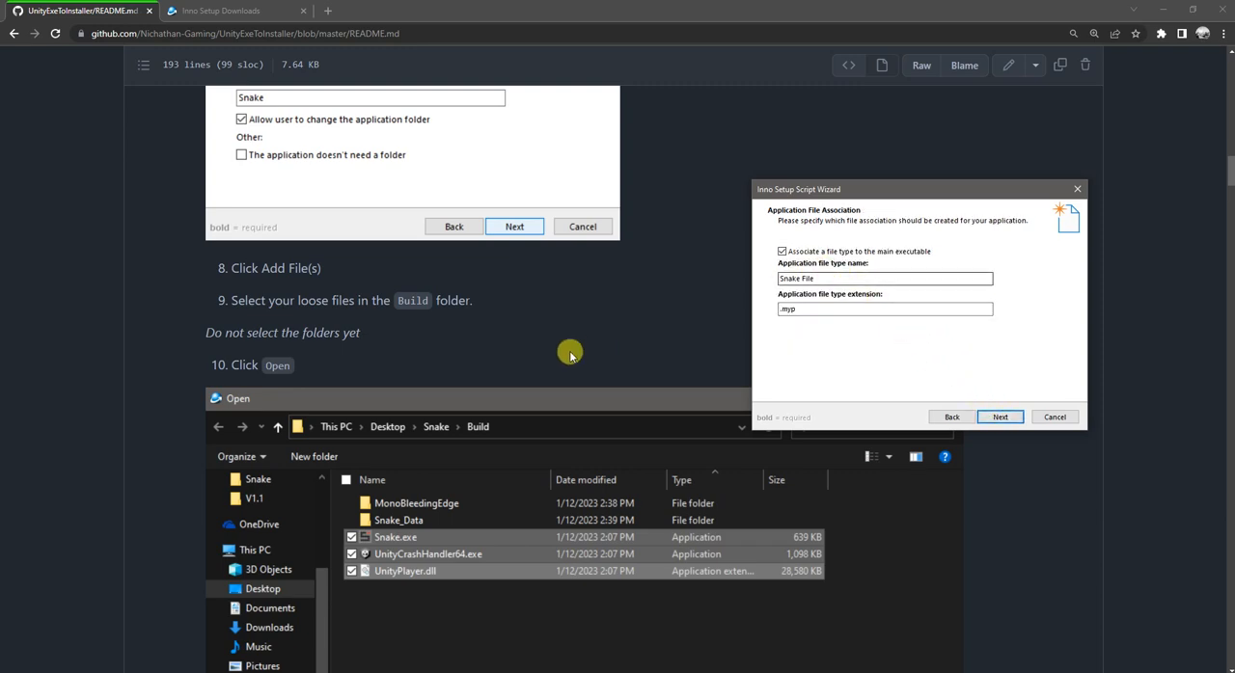
Step: Accept the default file association and shortcut settings, and continue past the documentation files without specifying any
scroll(569, 355, down, 15)
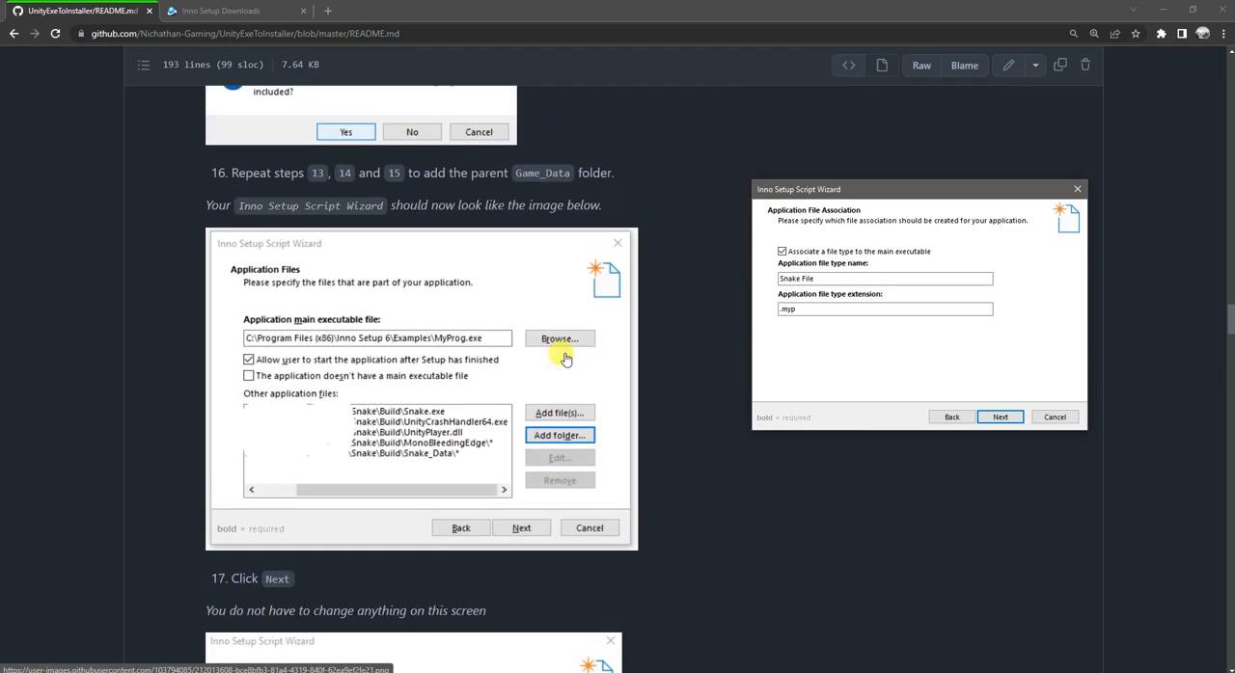
scroll(566, 359, down, 5)
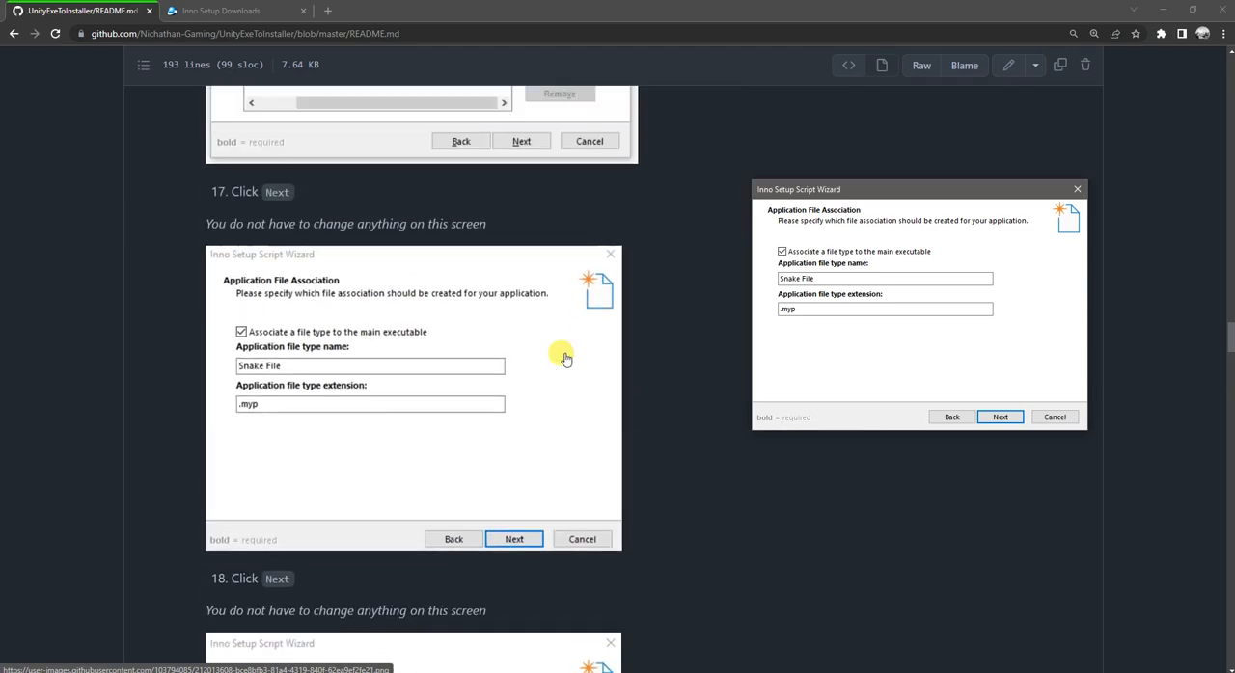
scroll(565, 359, down, 1)
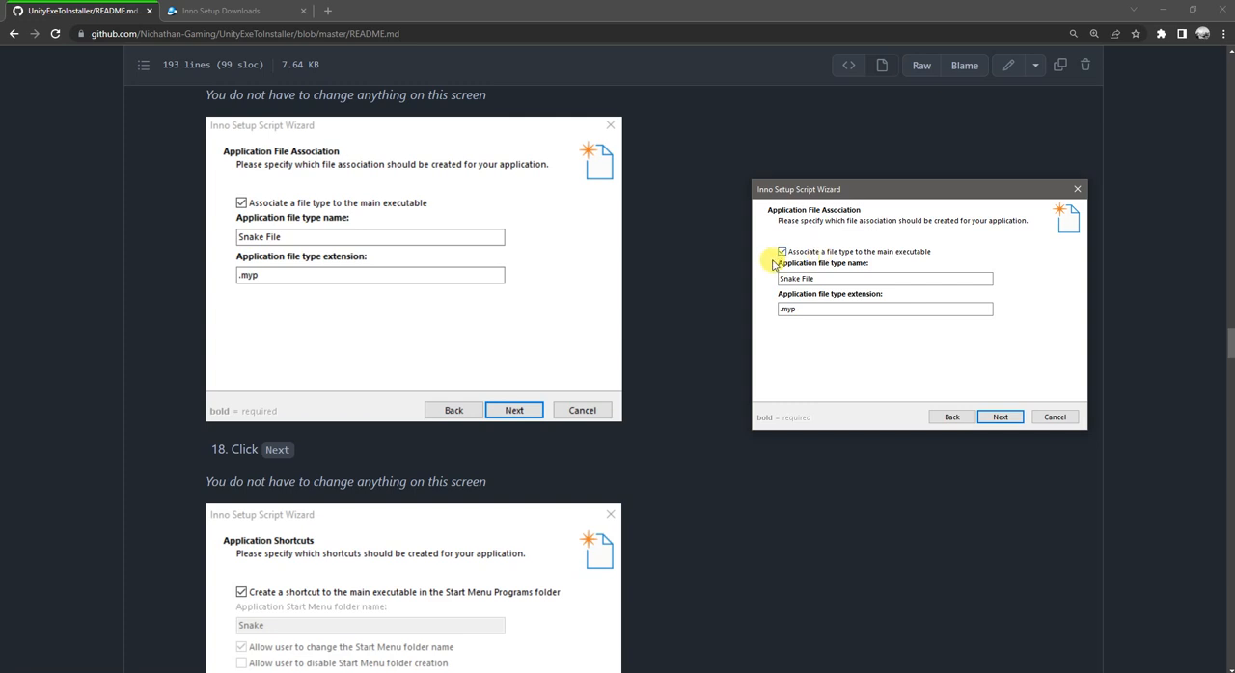
click(1004, 416)
scroll(580, 432, down, 4)
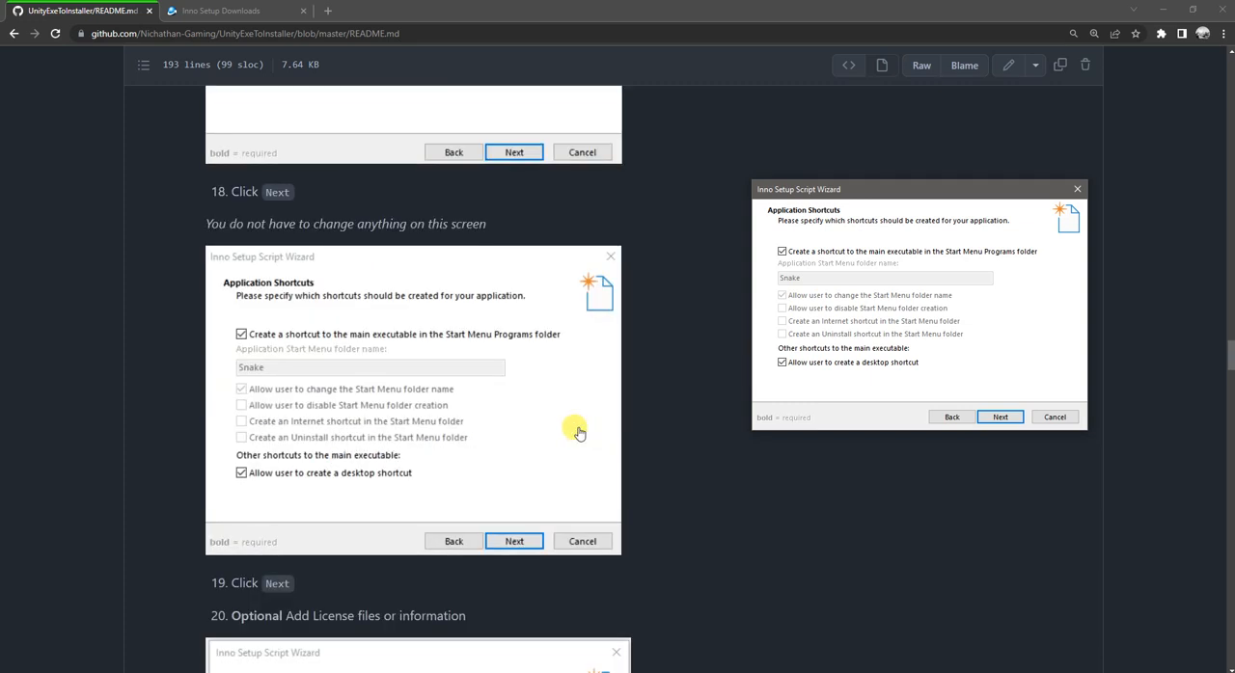
click(997, 417)
scroll(568, 412, down, 7)
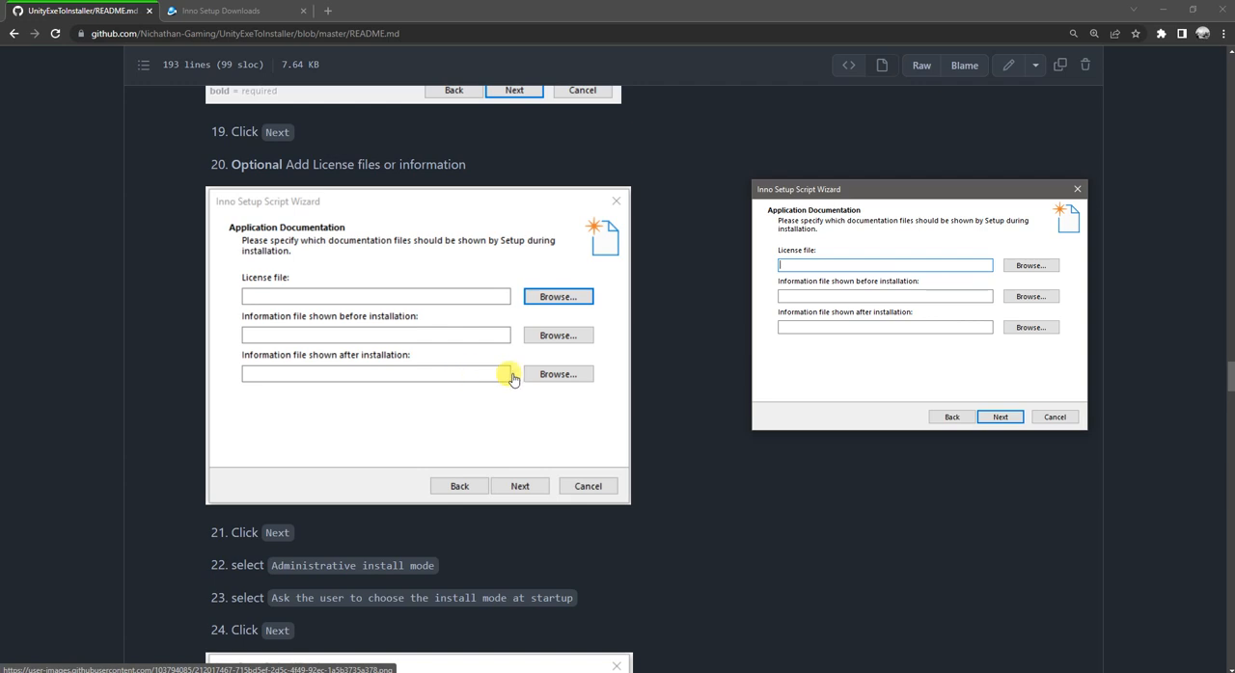
click(1011, 421)
Step: Keep administrative install mode, enable asking the user to choose the install mode at startup, and continue
scroll(592, 412, down, 5)
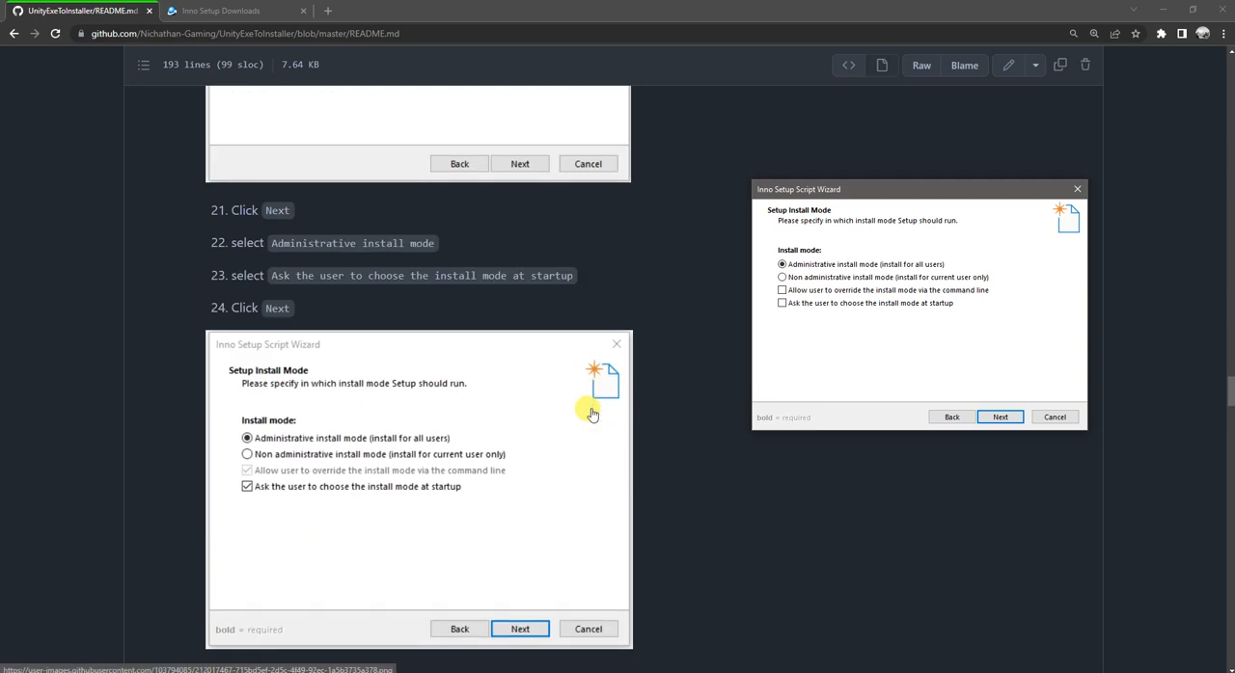
scroll(593, 413, down, 1)
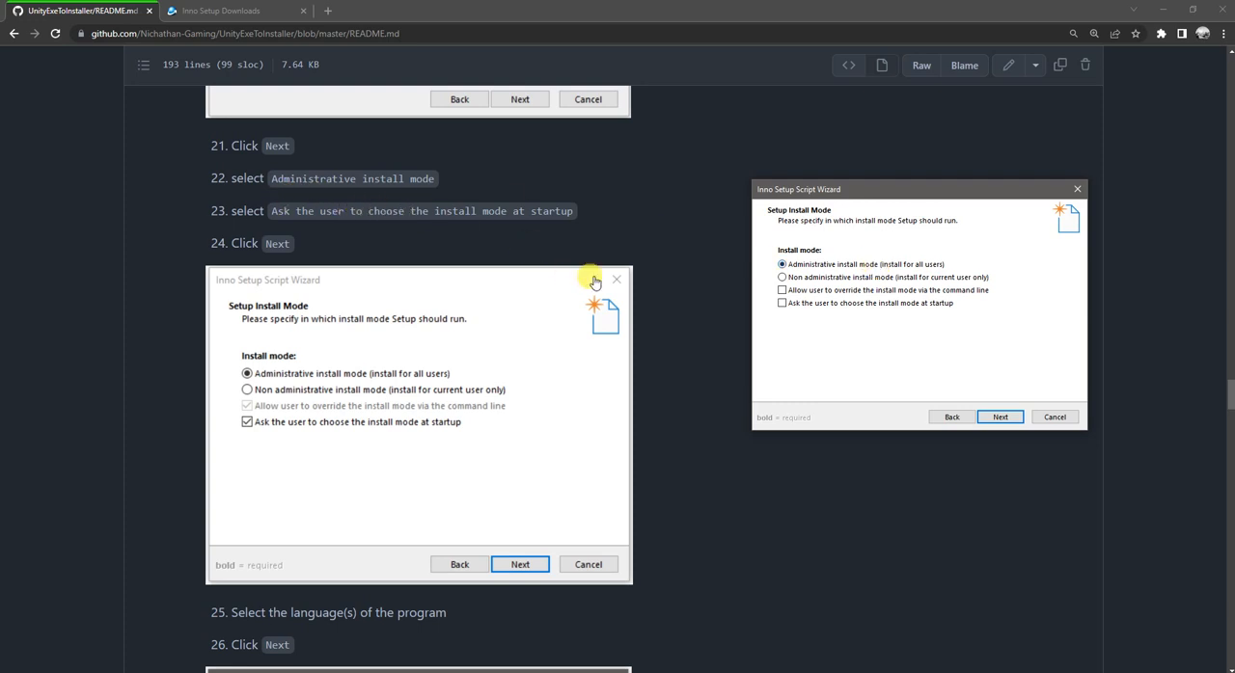
click(780, 304)
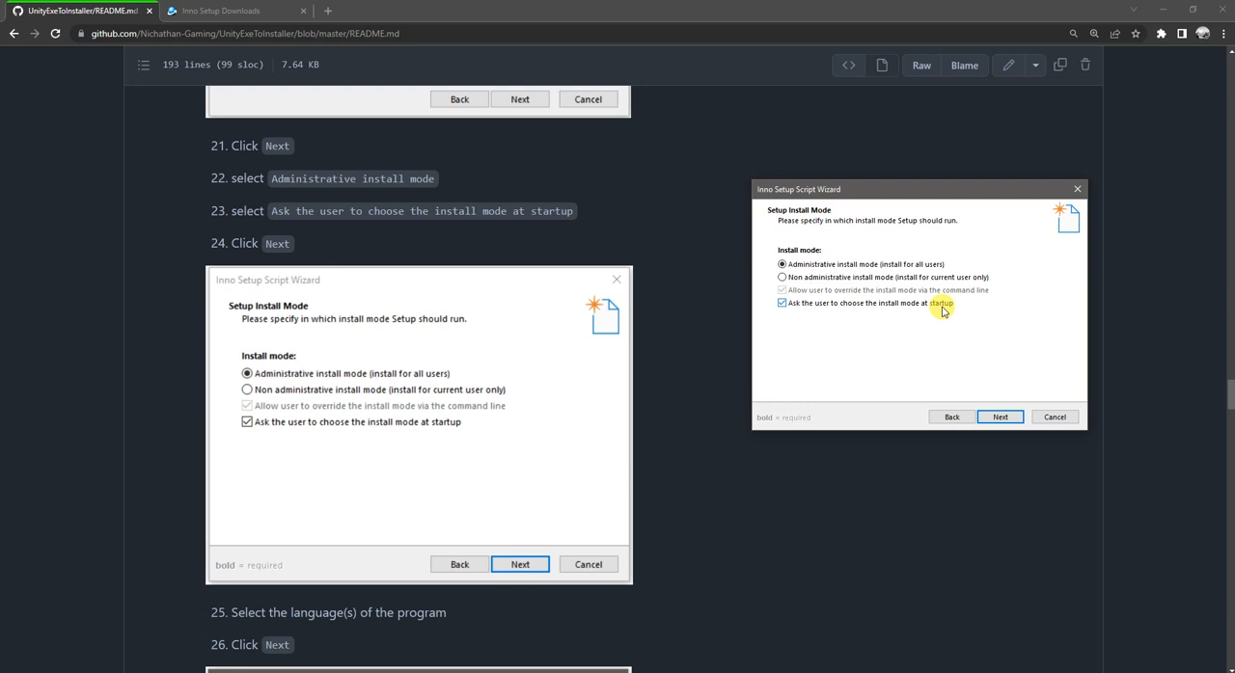
click(1000, 417)
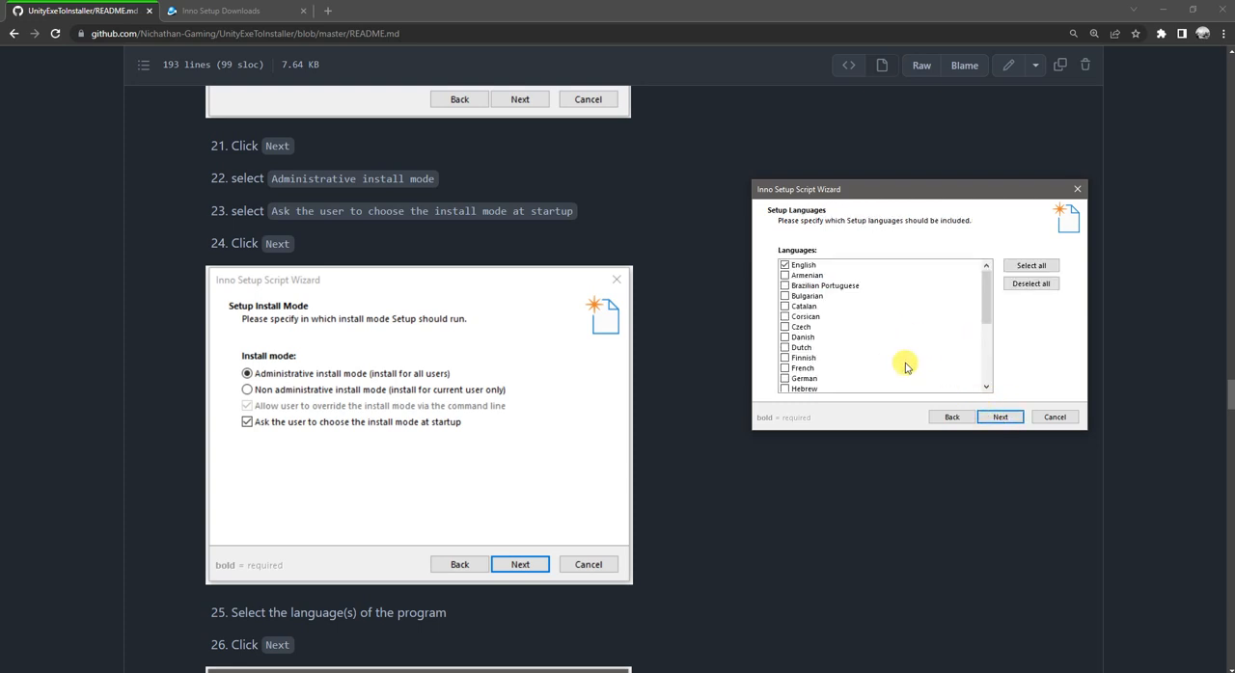
Step: Keep English as the only Setup language and proceed to the compiler settings
scroll(626, 406, down, 2)
scroll(627, 400, down, 5)
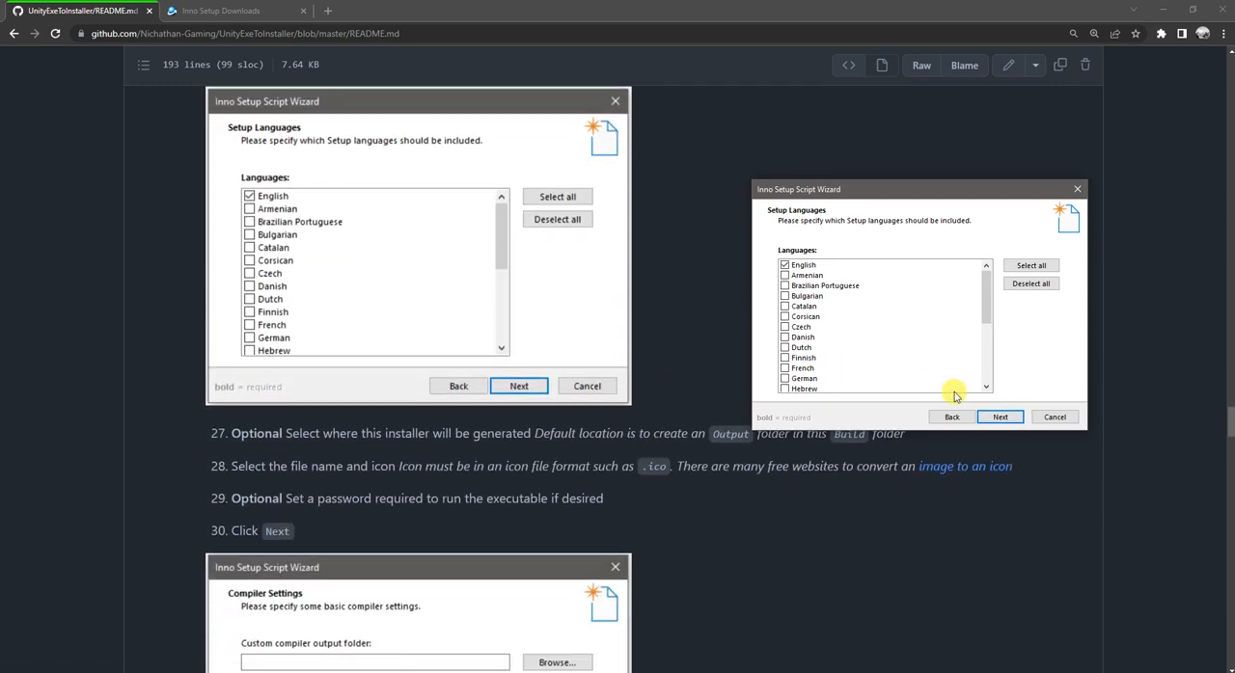
click(1000, 418)
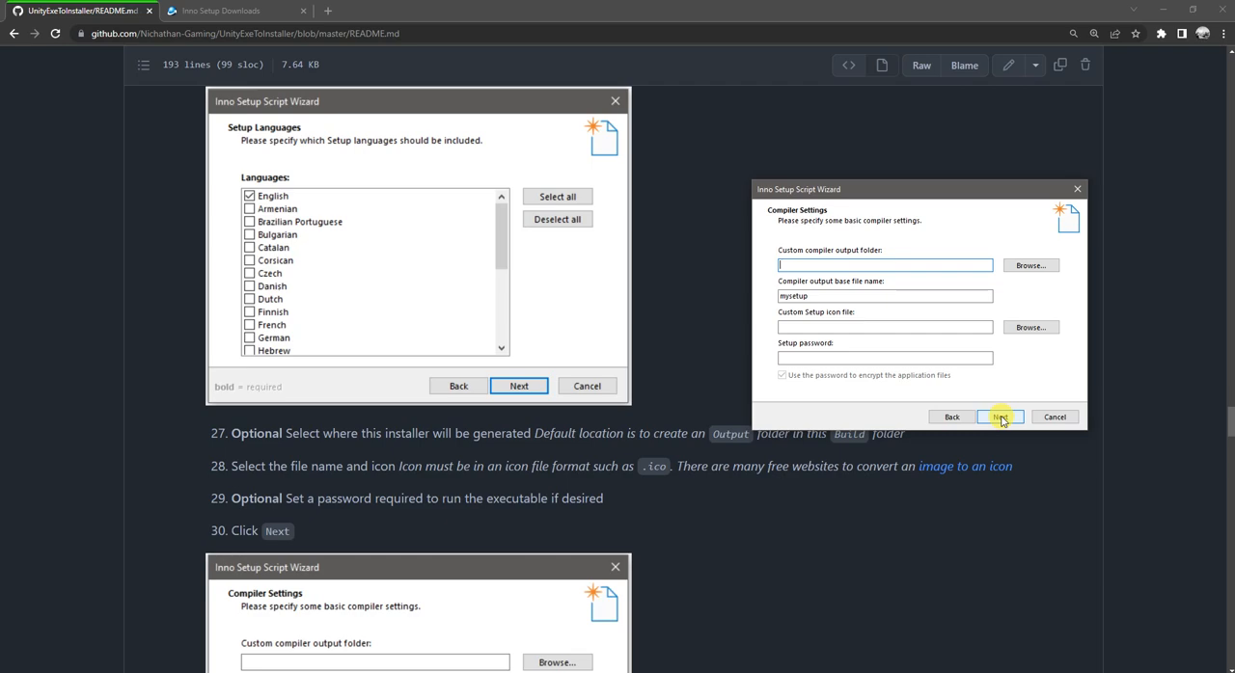
scroll(583, 395, down, 3)
scroll(584, 396, down, 1)
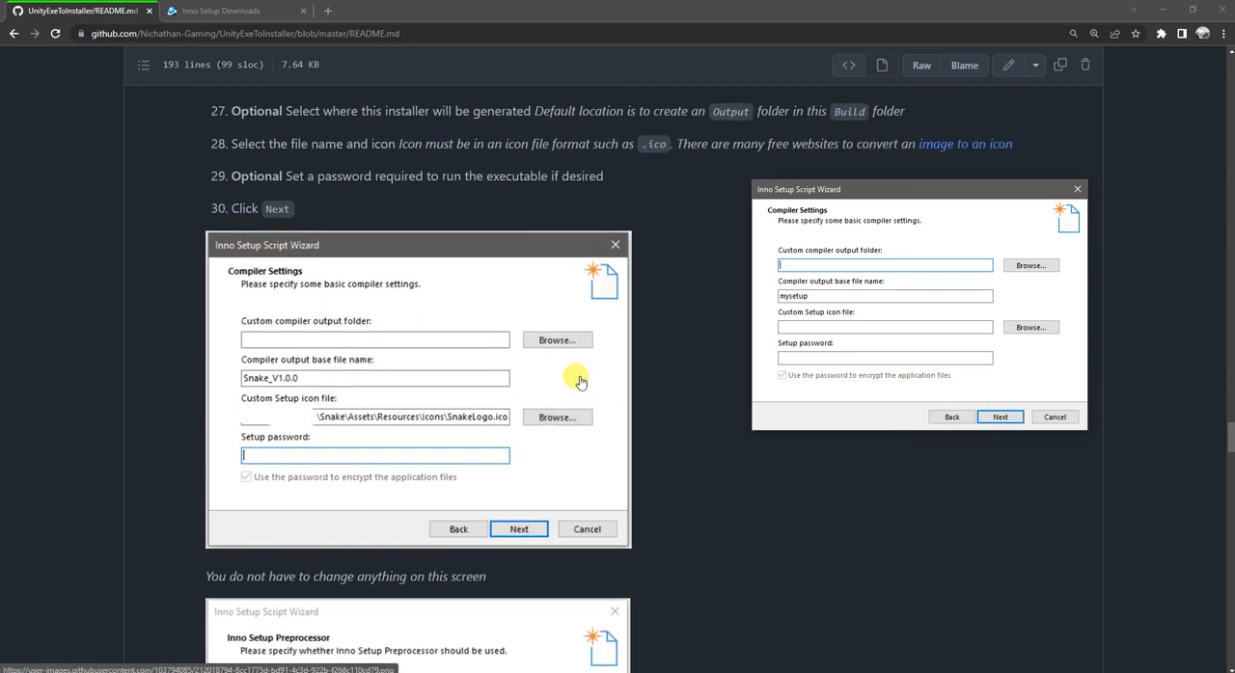
Step: Switch to File Explorer and create a folder named Output inside Snake\Build
click(876, 259)
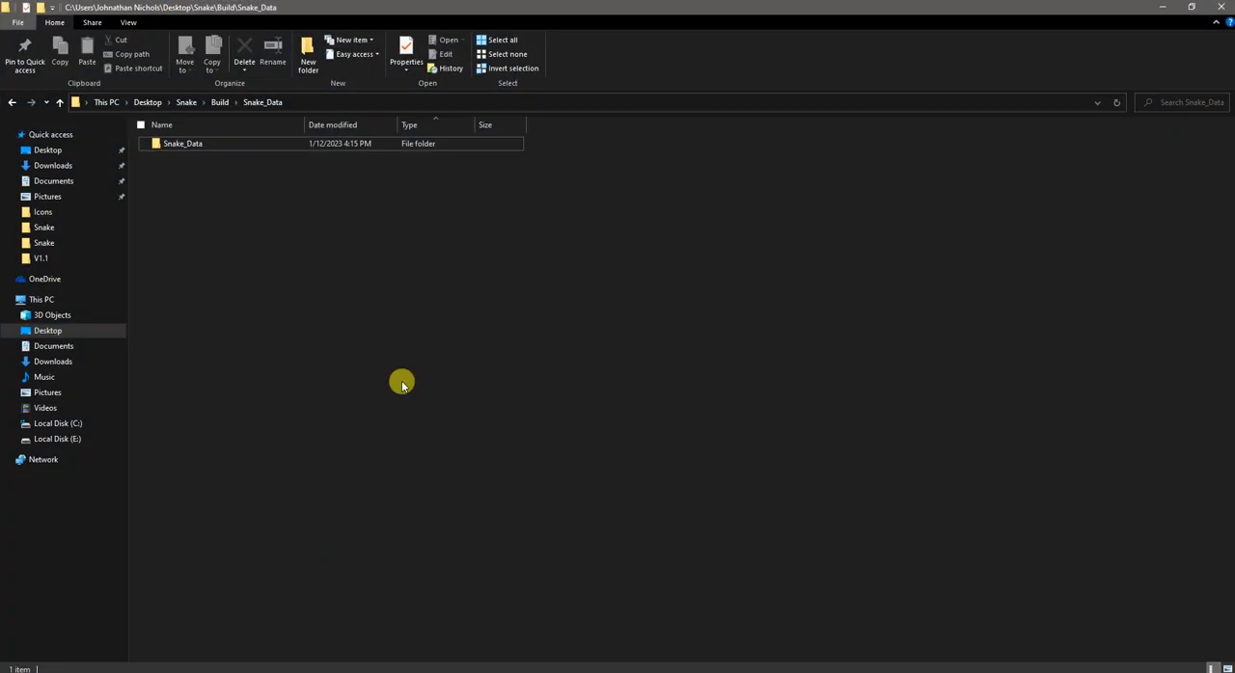
click(216, 102)
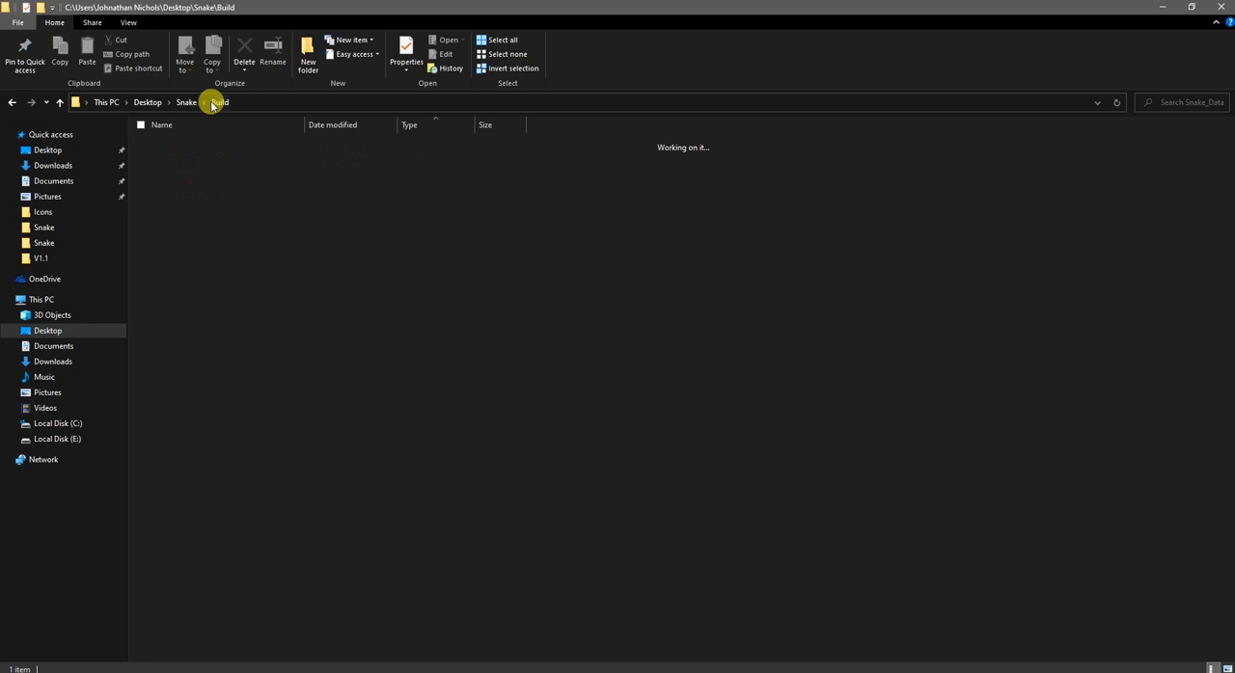
right_click(258, 281)
click(308, 53)
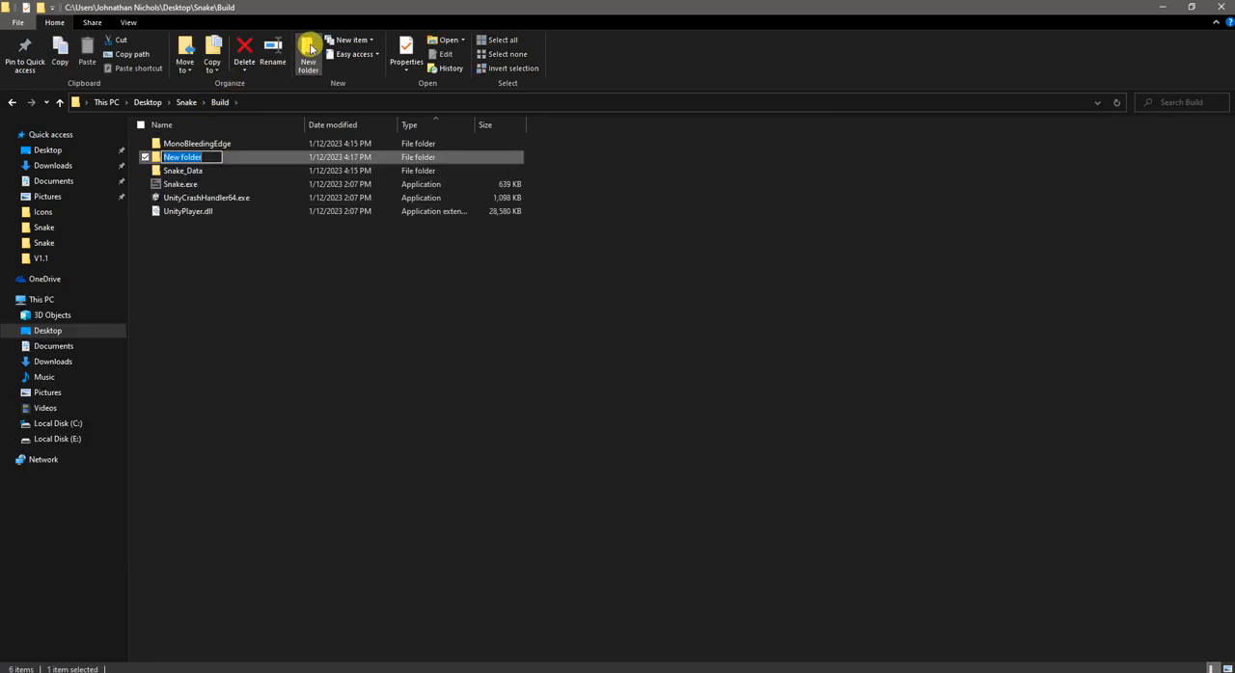
text(Output)
key(Return)
click(258, 292)
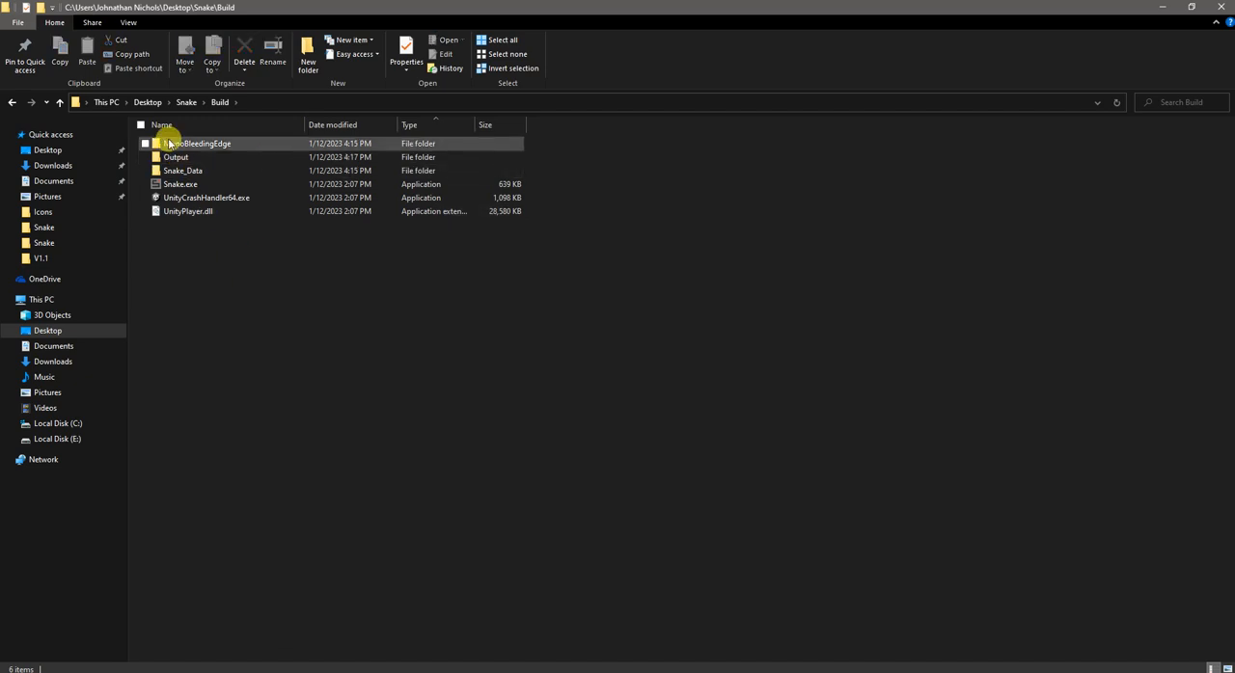
Step: Delete the Output folder from Snake\Build and minimize File Explorer
click(175, 158)
key(Delete)
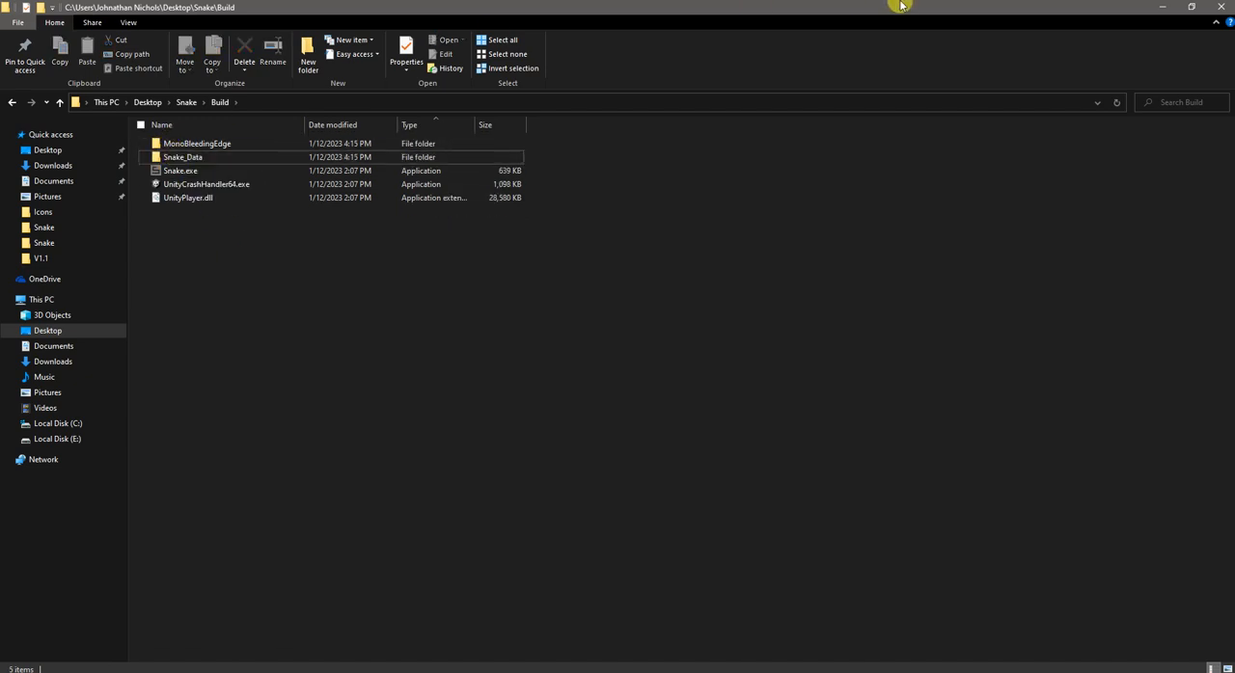
click(1168, 9)
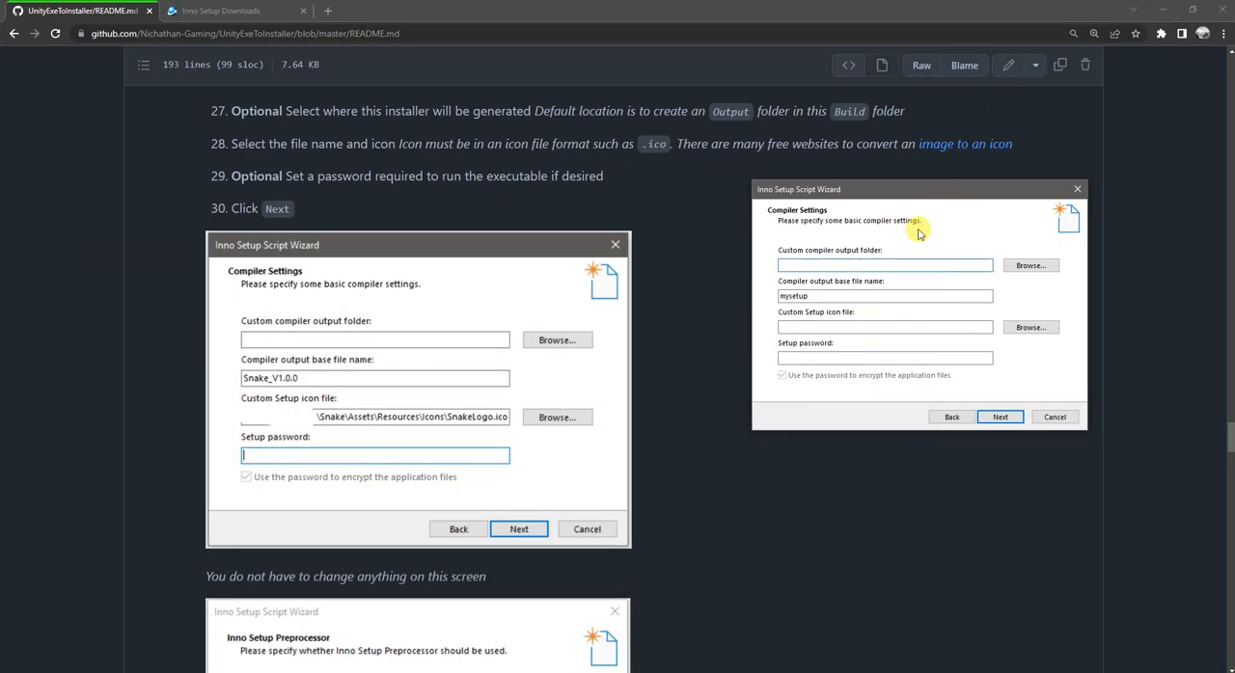
Step: Set the output base file name to Snake_V1.0.0, use SnakeLogo.ico from Snake\Assets\Resources\Icons as the Setup icon, and continue without a password
double_click(834, 295)
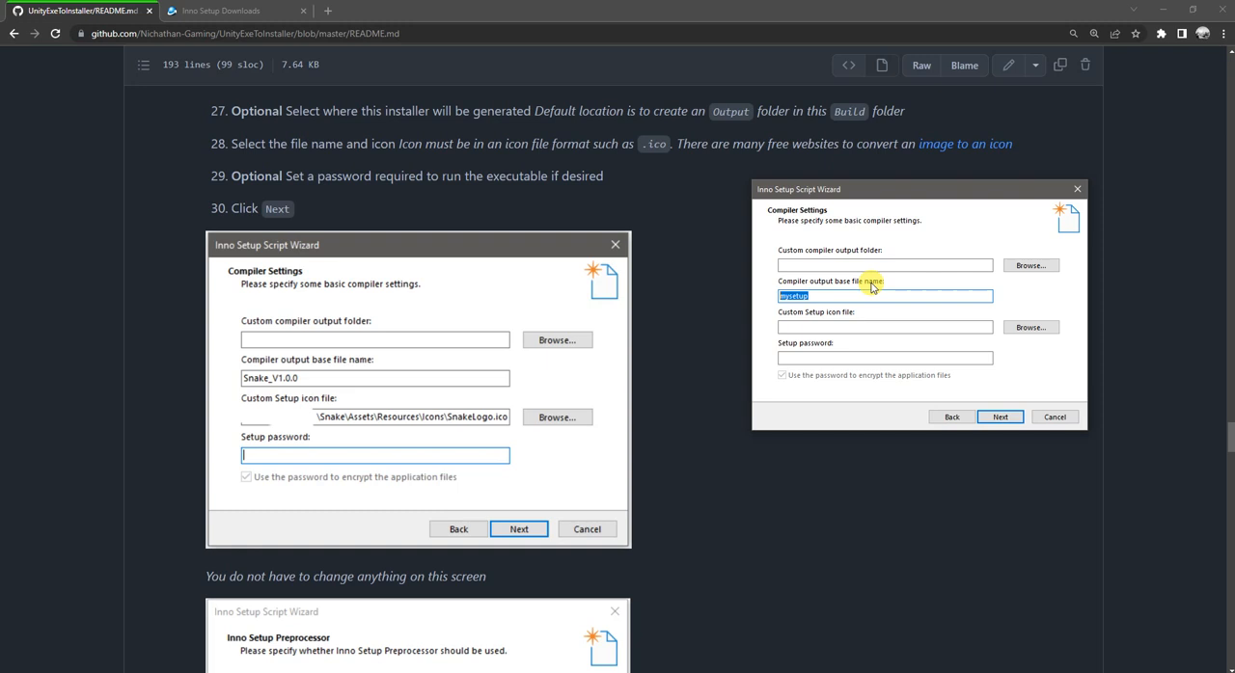
text(Snake_V1.0.0)
click(1017, 328)
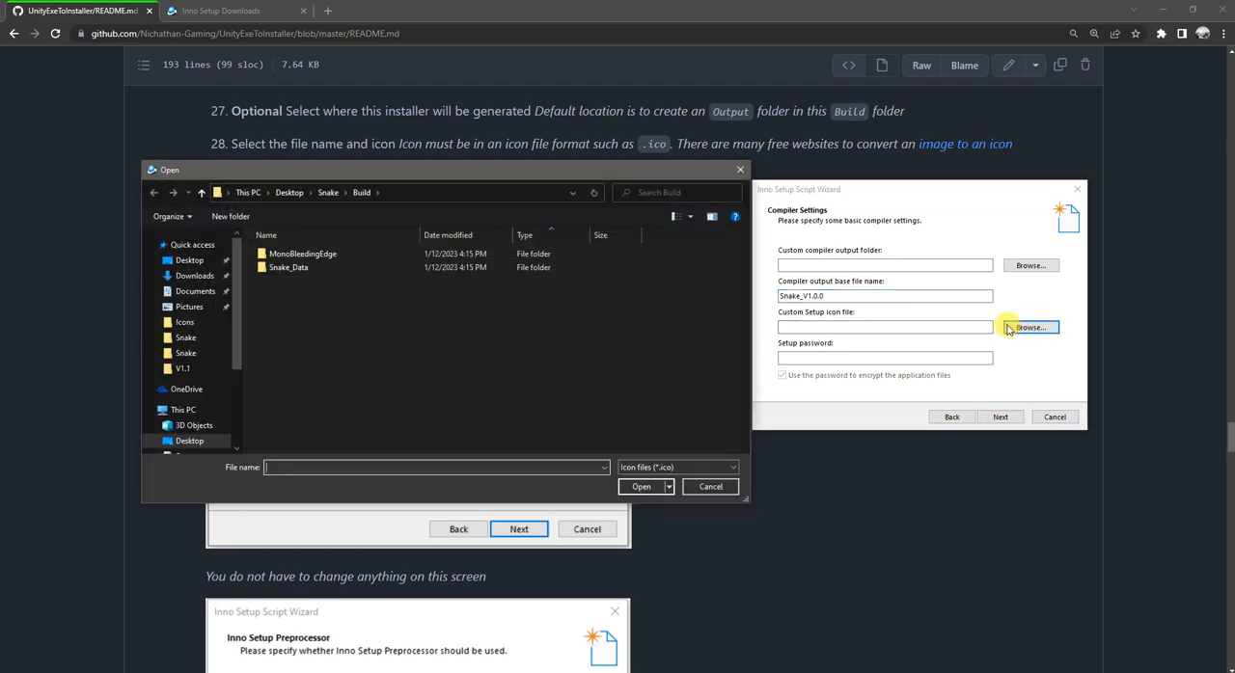
click(331, 194)
double_click(286, 267)
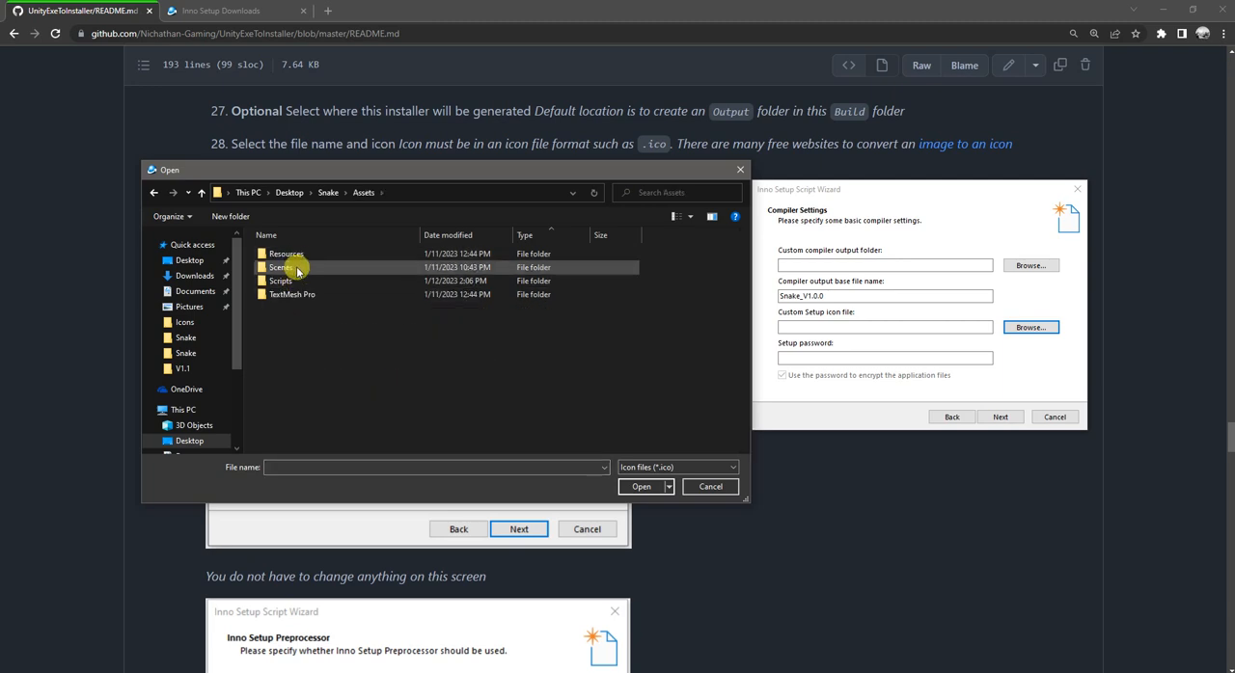
double_click(291, 255)
double_click(297, 258)
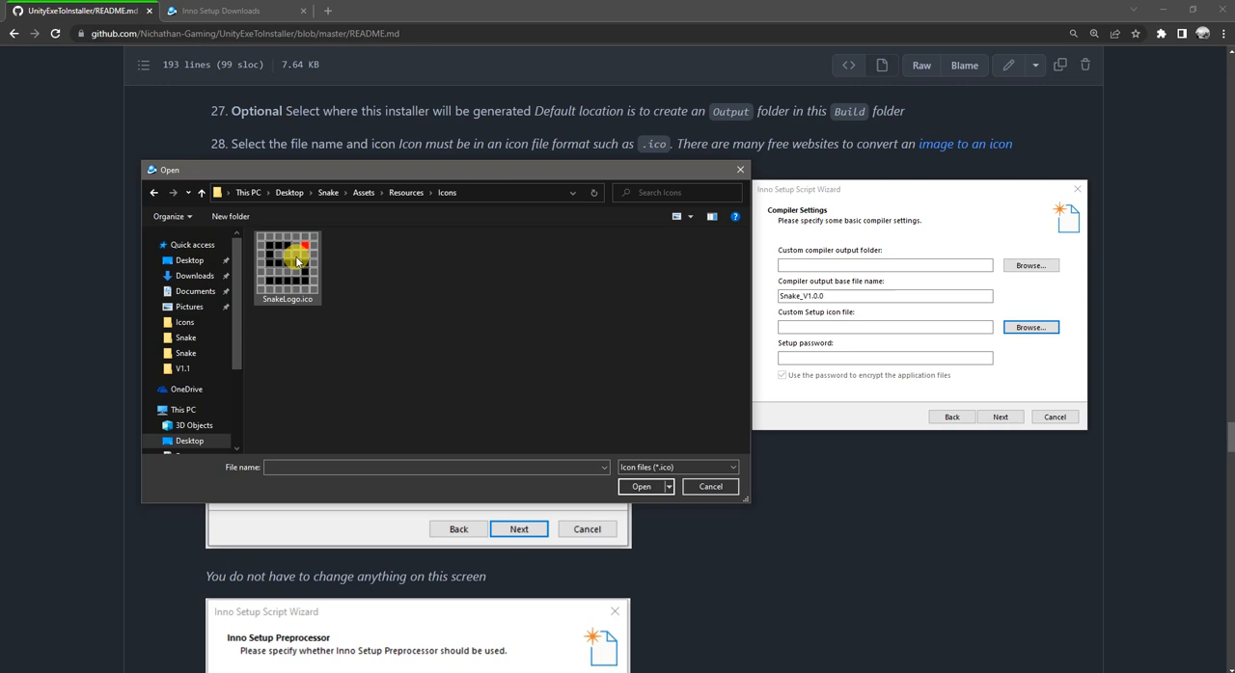
click(298, 277)
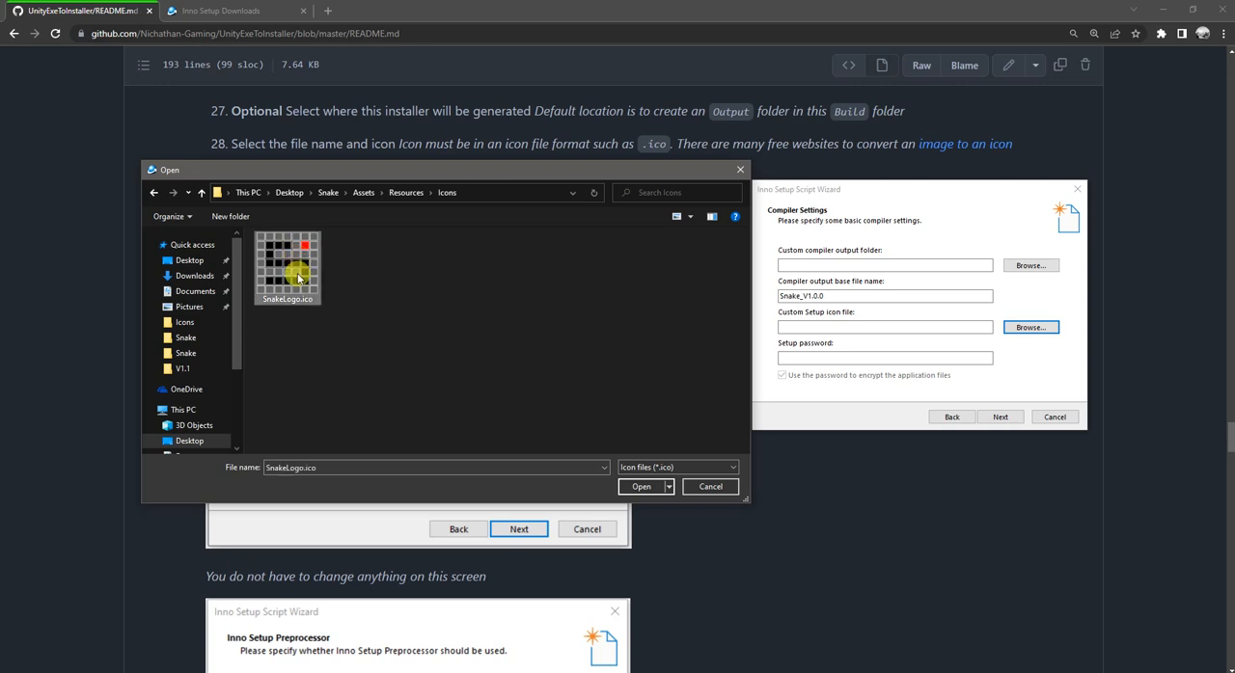
click(640, 487)
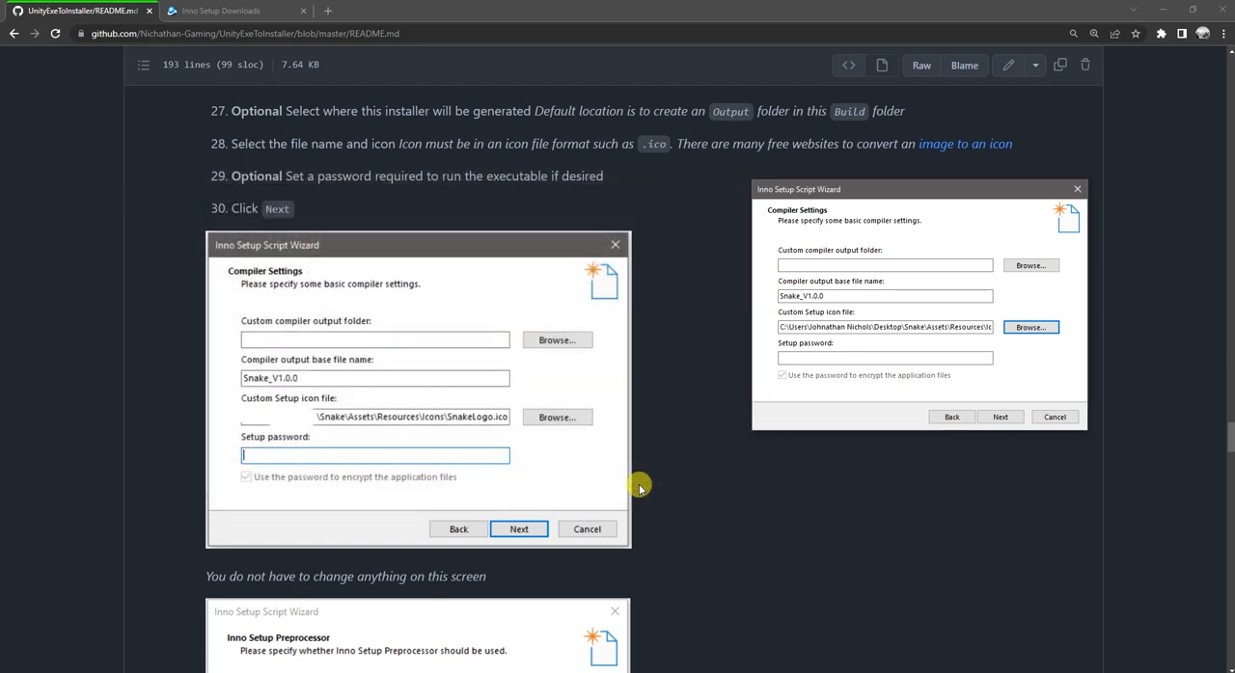
click(822, 358)
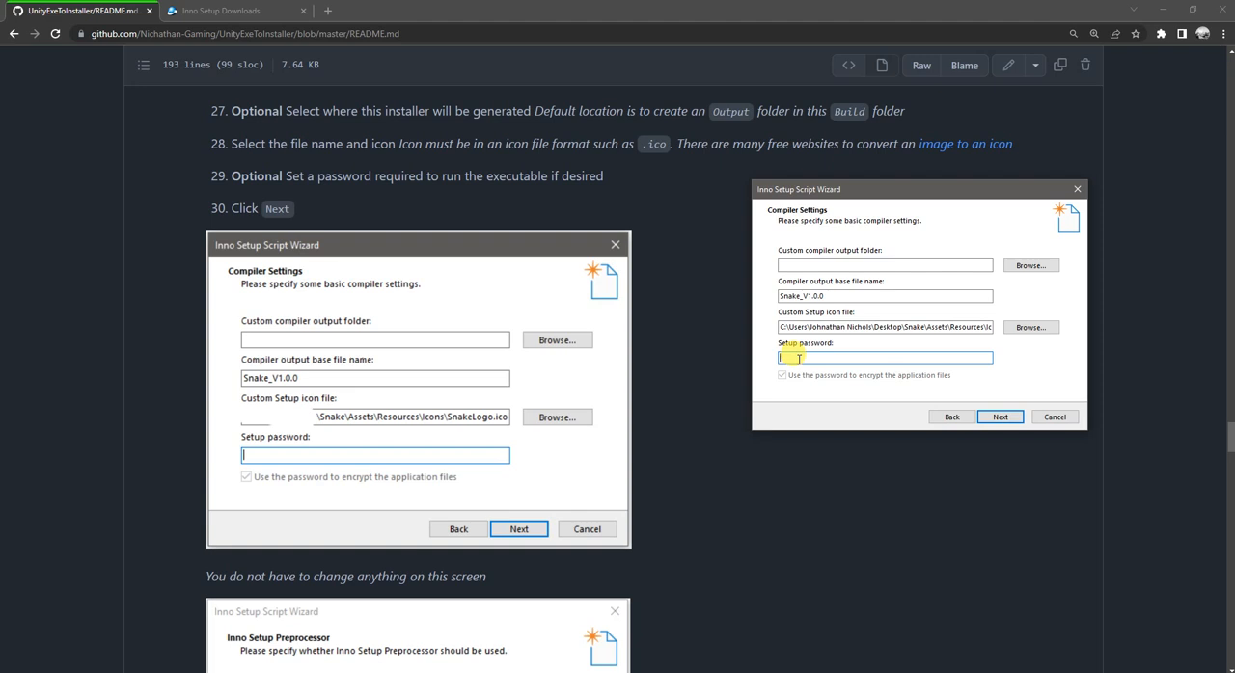
click(1003, 421)
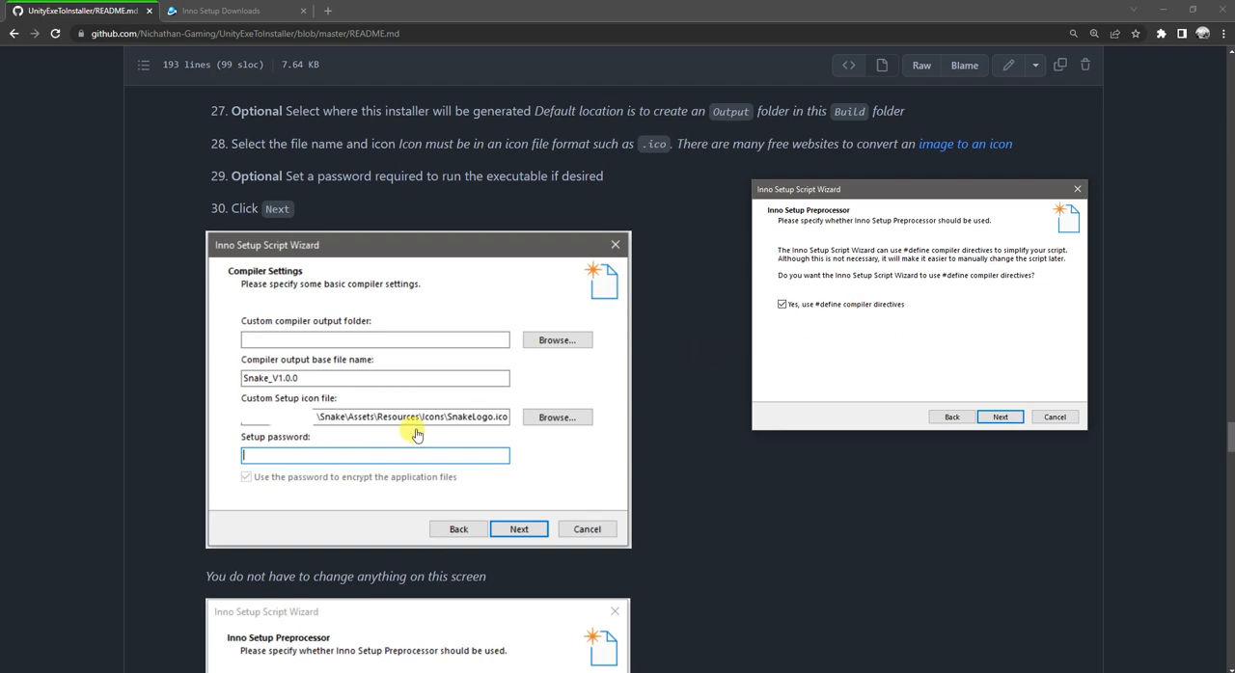
Step: Keep the #define compiler directives enabled and finish the Inno Setup Script Wizard
scroll(416, 435, down, 4)
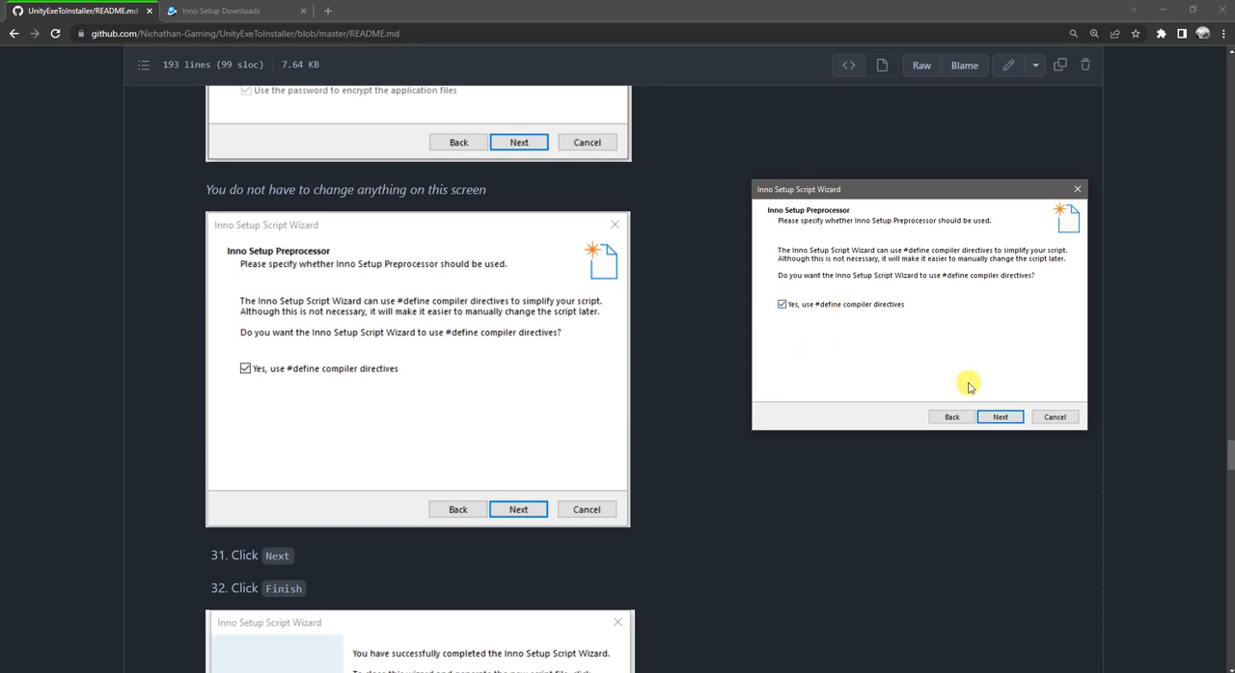
click(1000, 421)
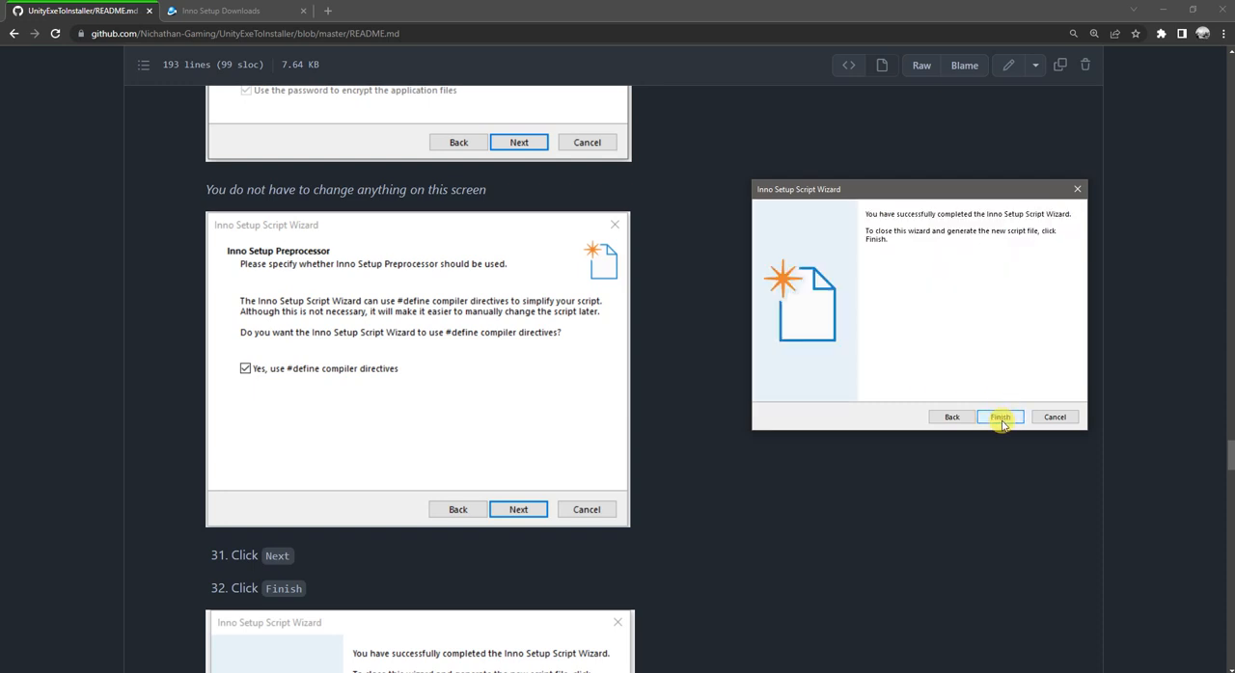
click(1000, 420)
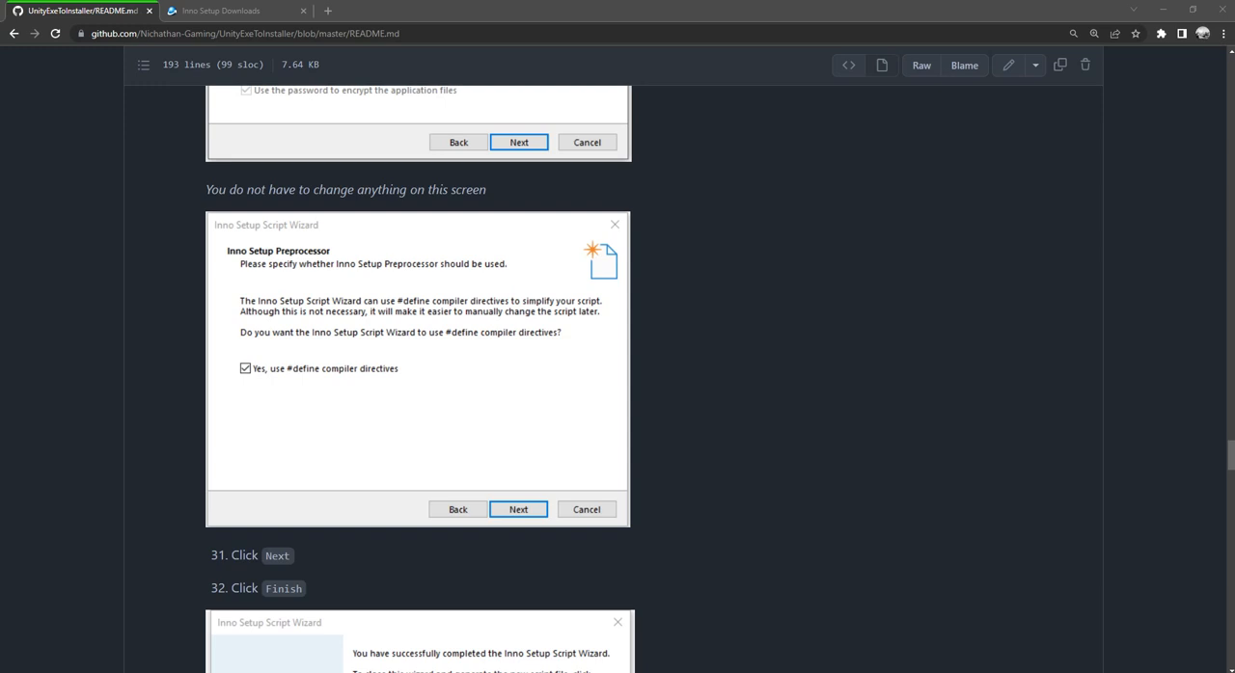
Step: Agree to compile the new script now
drag(1156, 295, 662, 247)
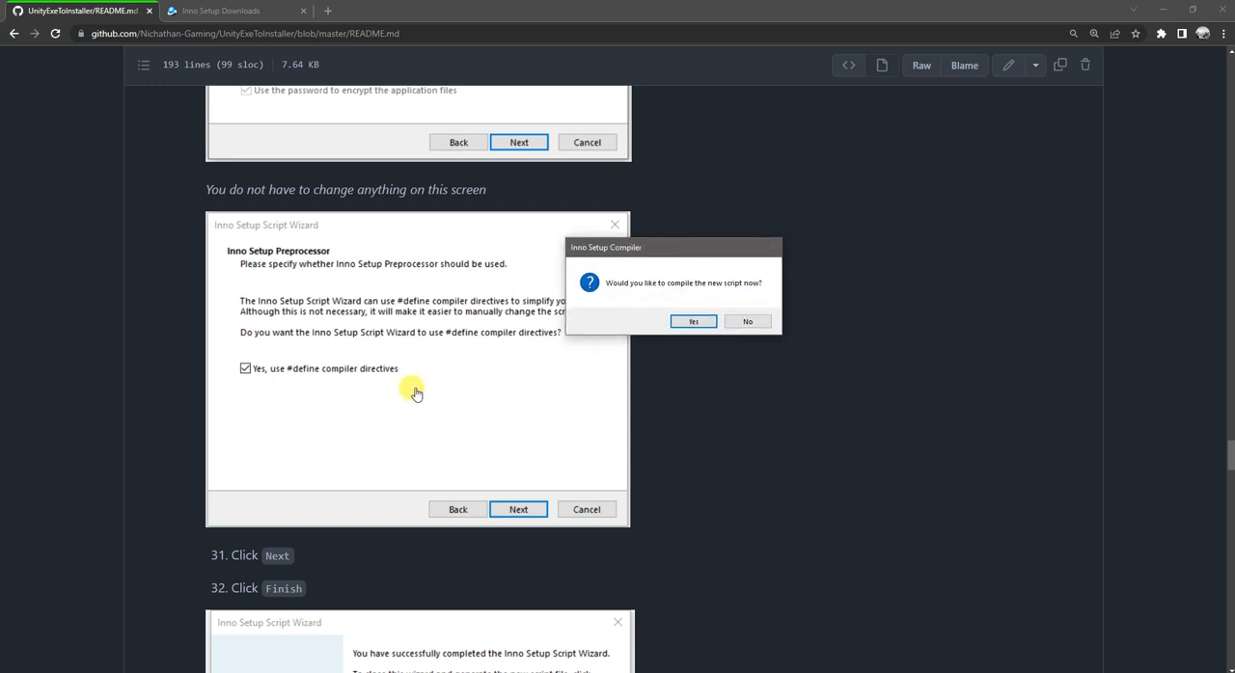
scroll(408, 386, down, 3)
scroll(435, 378, down, 1)
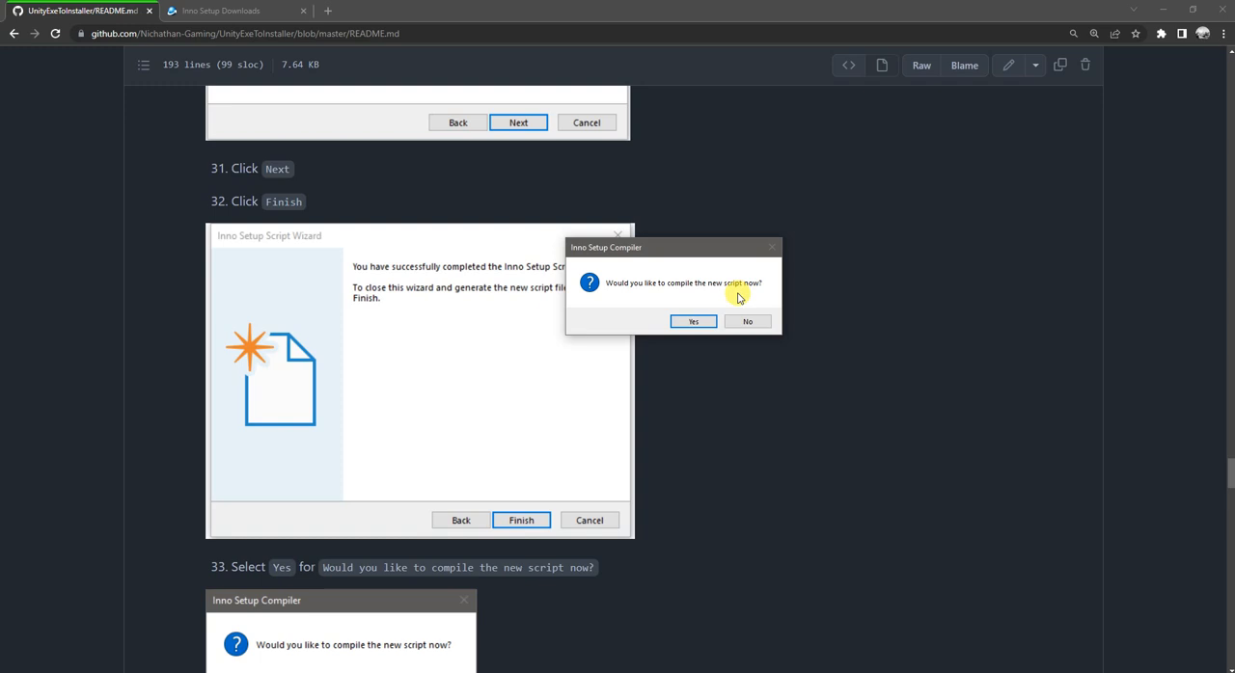
click(695, 322)
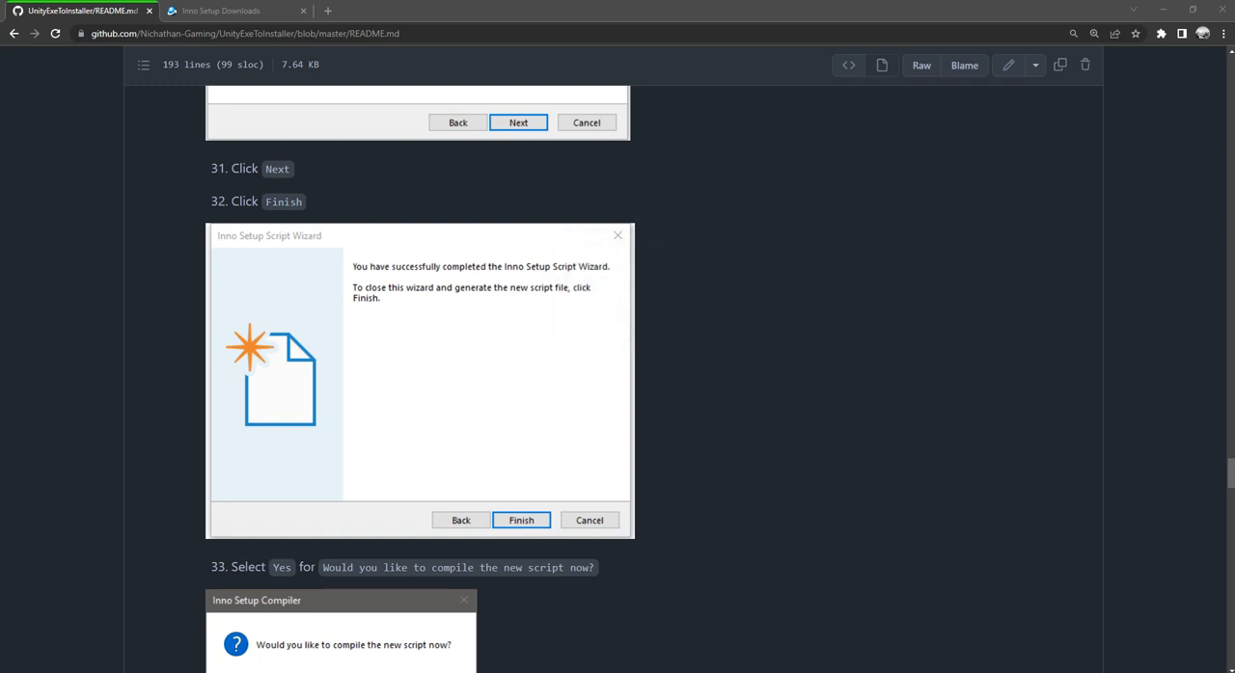
Step: Agree to save the script before compiling and save it as SnakeInnoScript in the Snake\Build folder
drag(840, 242, 630, 242)
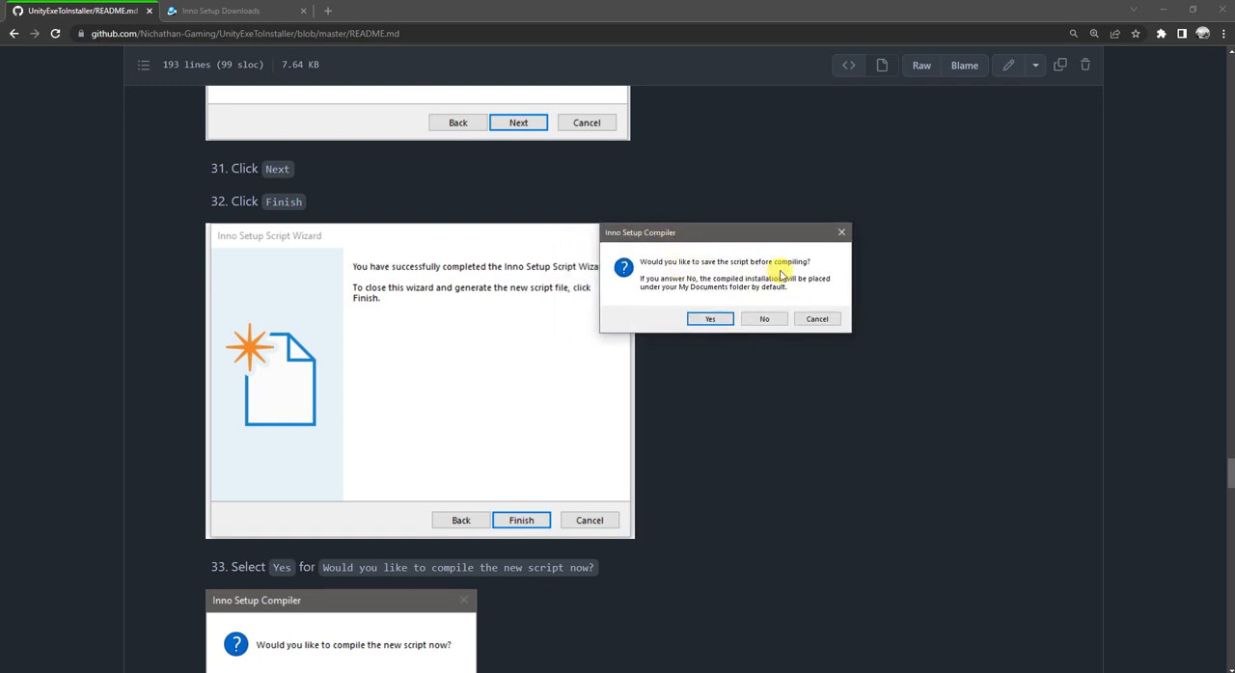
click(711, 321)
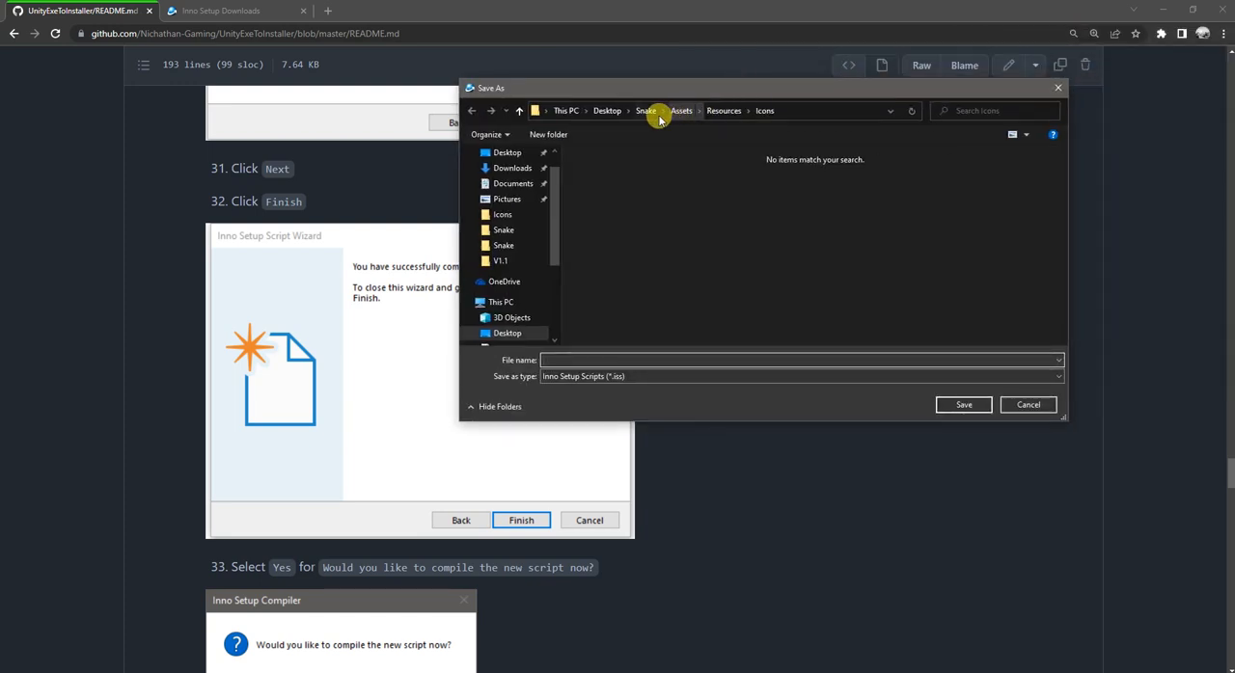
click(646, 111)
double_click(594, 186)
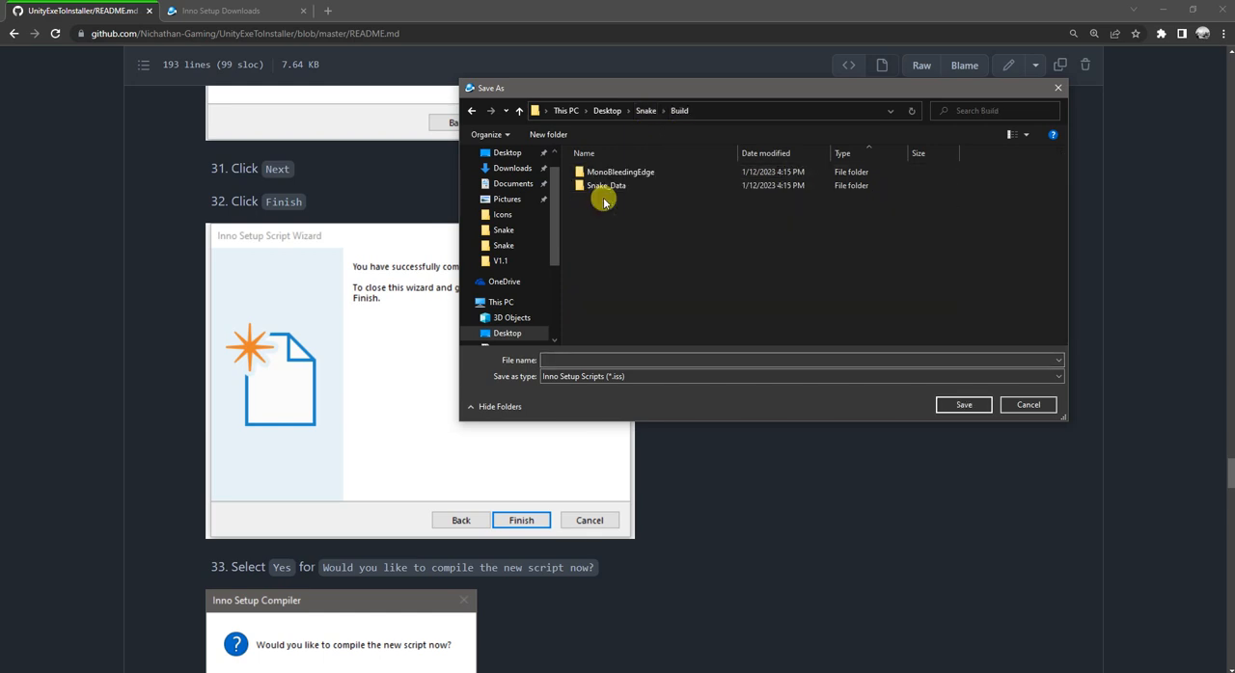
click(609, 358)
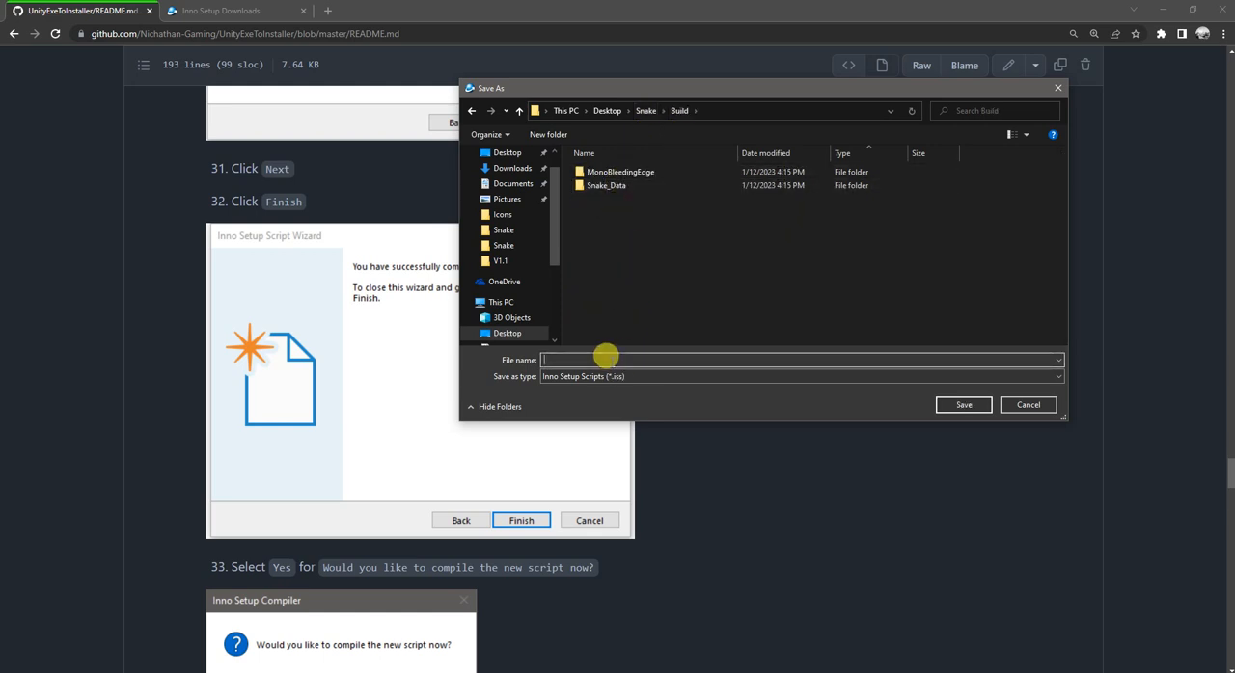
text(Snak)
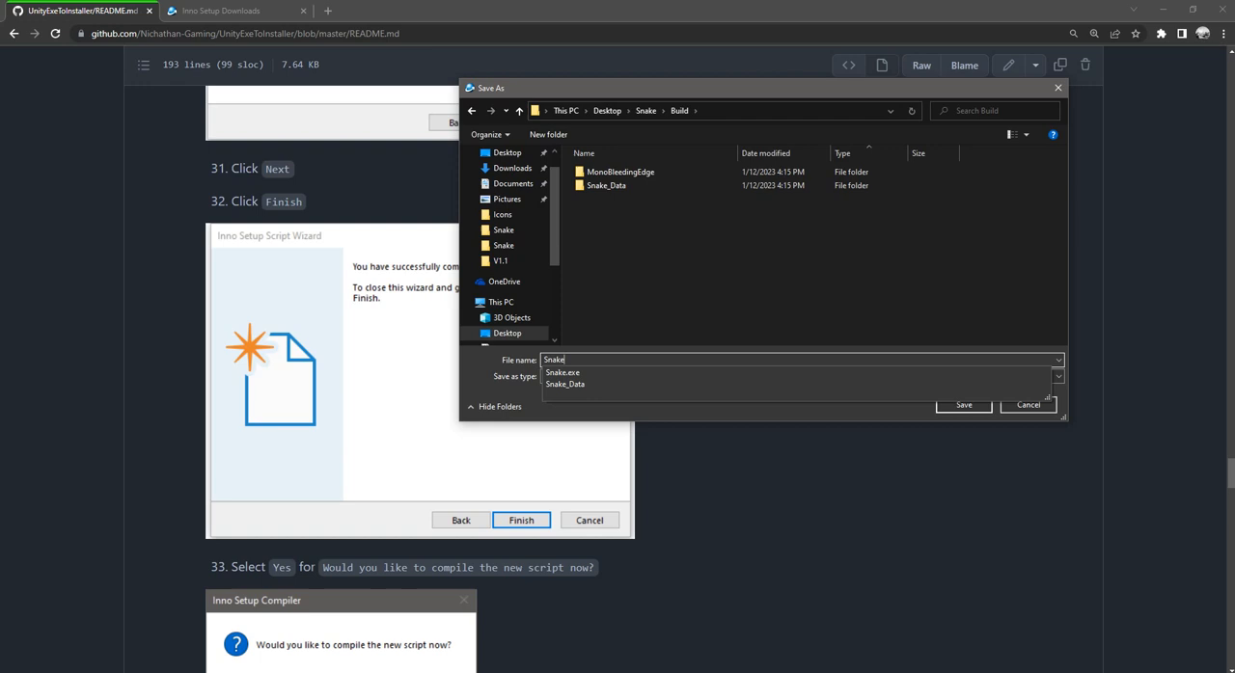
text(eInnoScript)
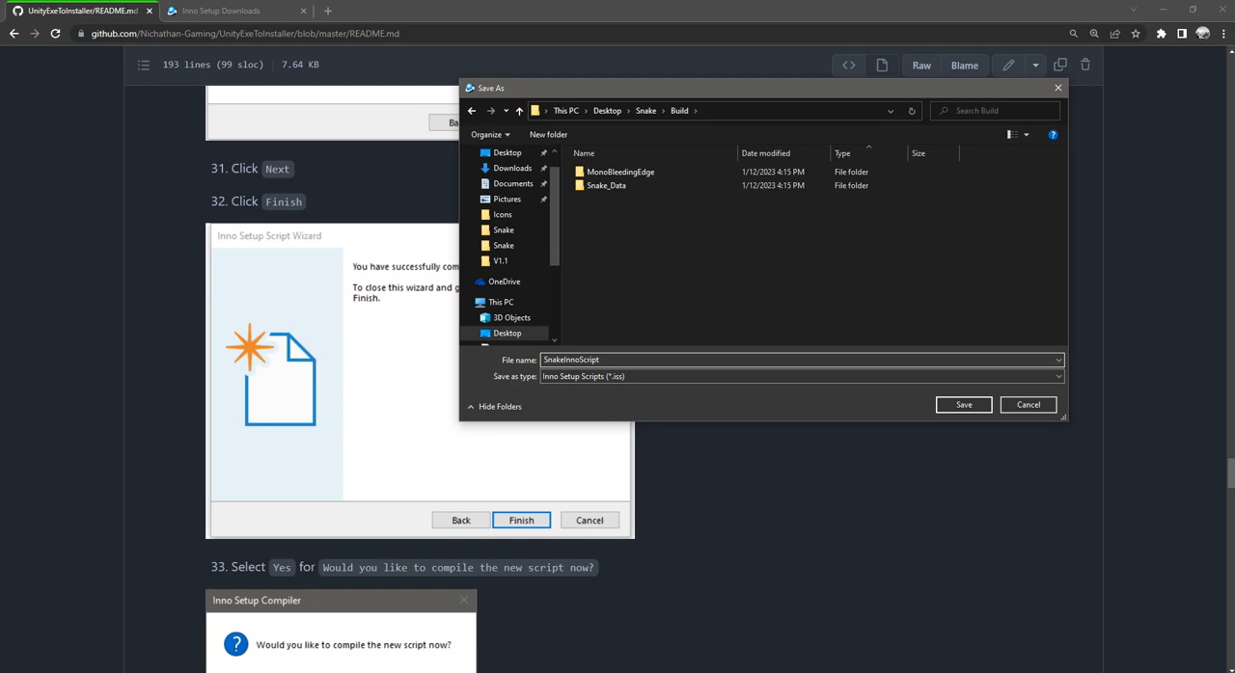
key(Return)
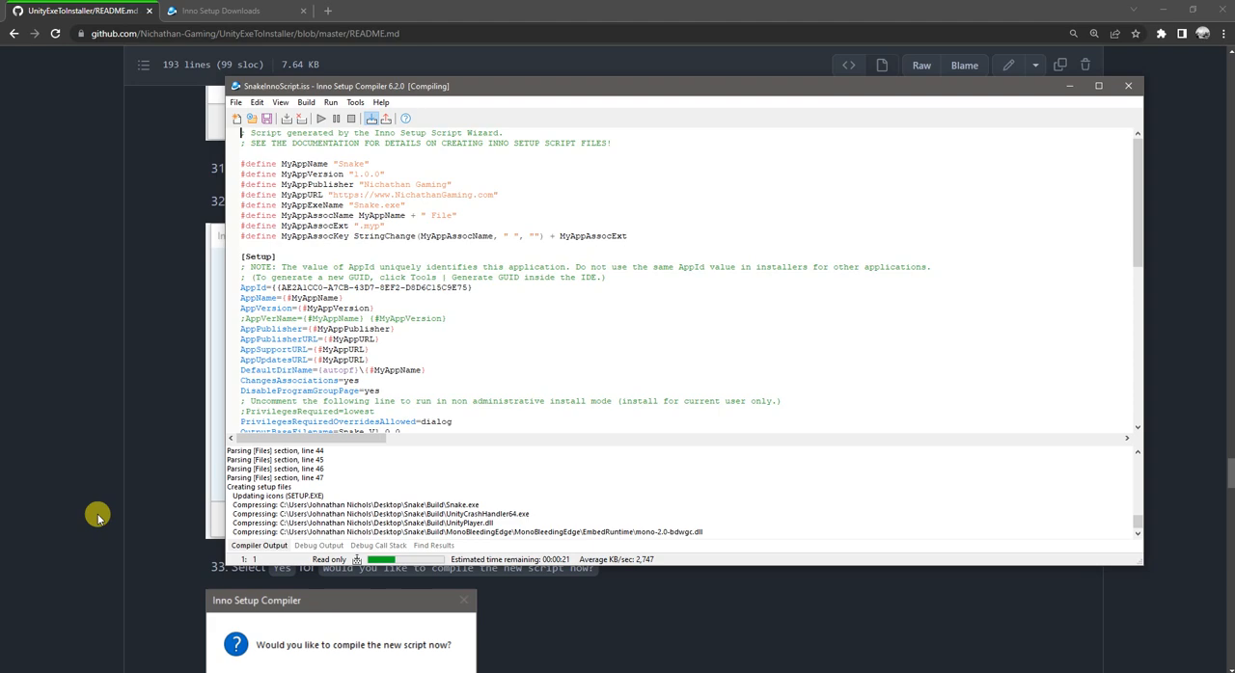
Step: Close Inno Setup Compiler after compilation and open the Output folder inside Snake\Build in File Explorer
scroll(141, 516, down, 1)
scroll(141, 516, down, 1)
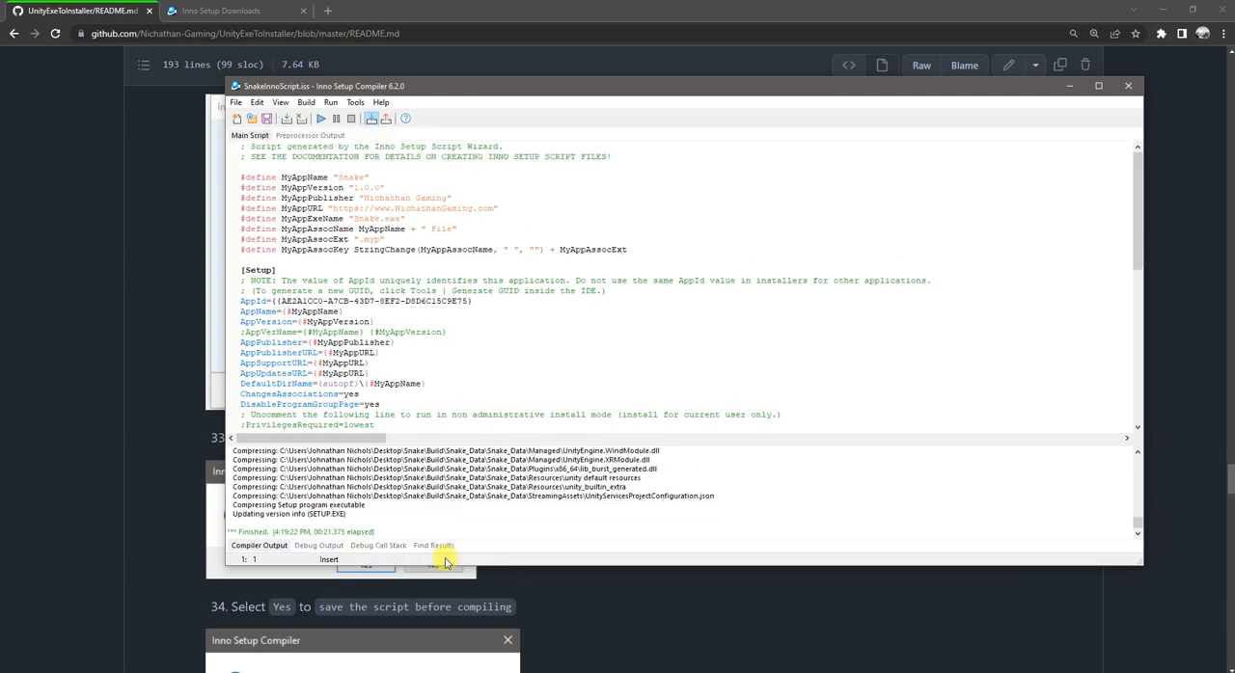
click(1126, 86)
click(190, 672)
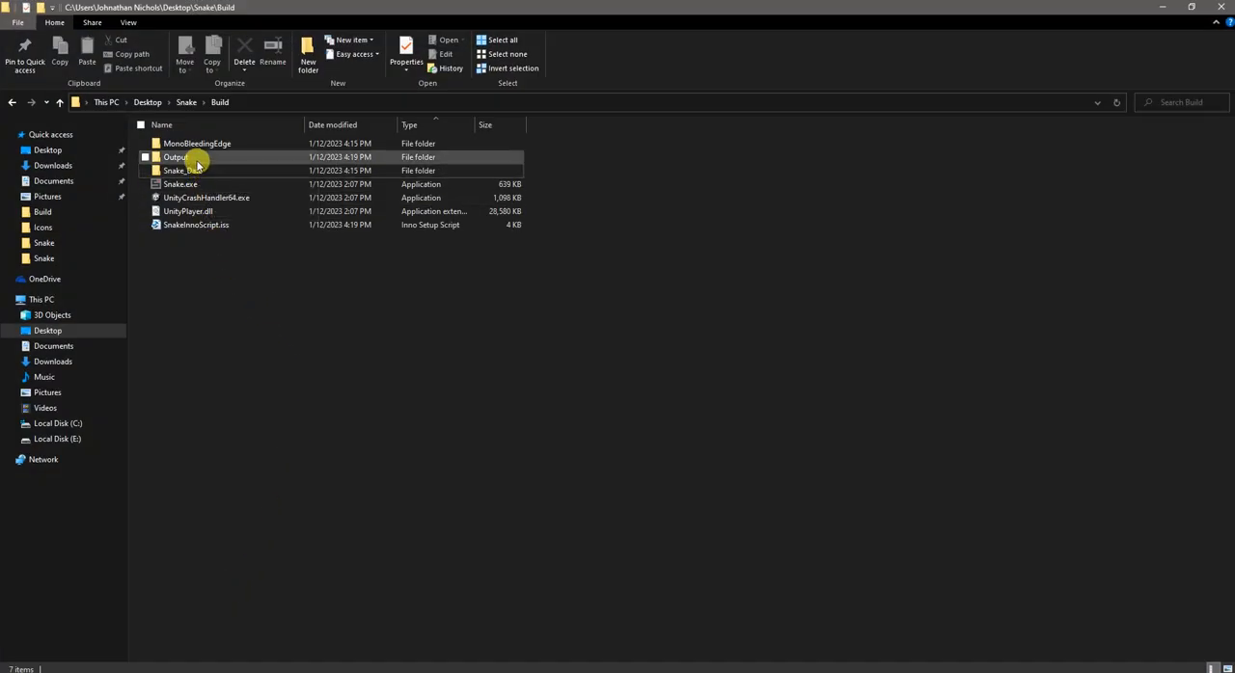
click(196, 160)
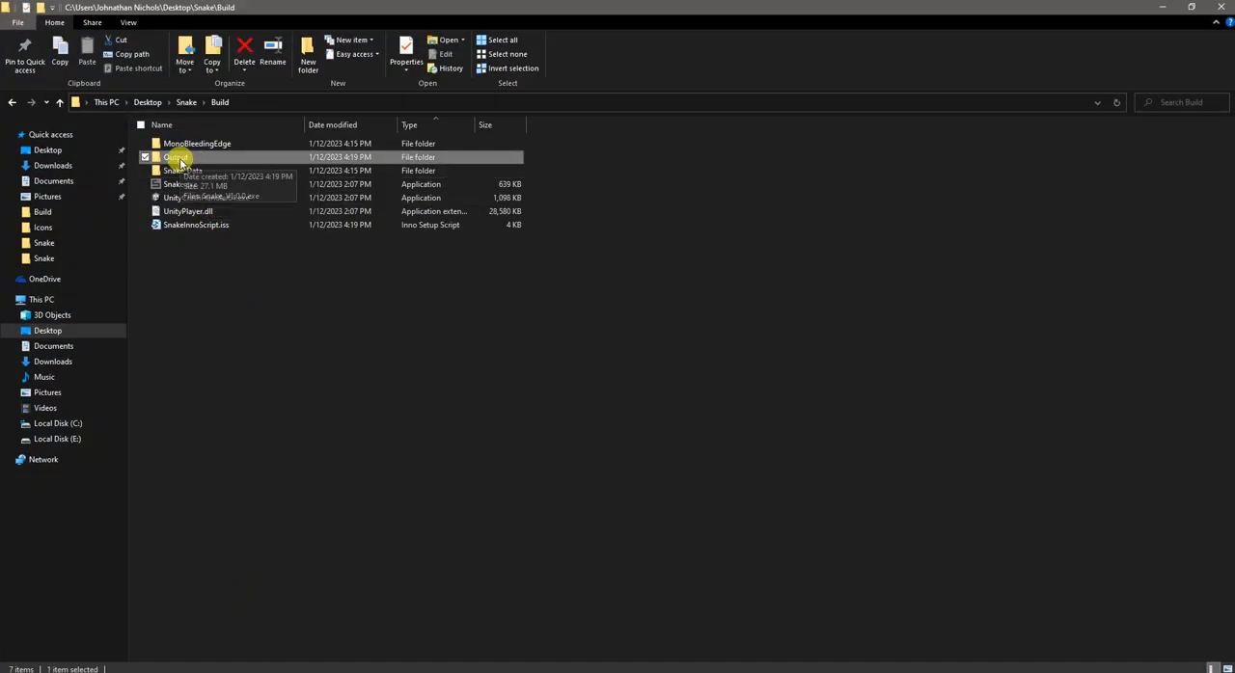
double_click(180, 162)
Step: Run the Snake_V1.0.0.exe installer for all users and accept C:\Program Files (x86)\Snake as the destination
click(187, 145)
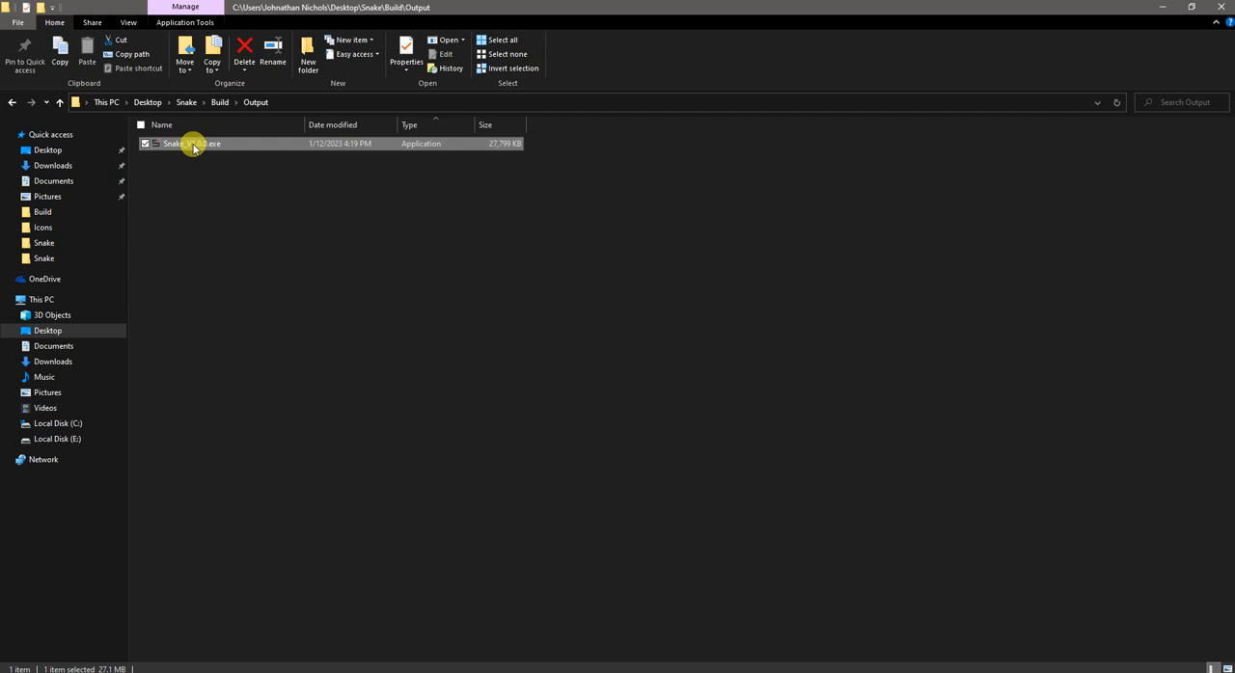
double_click(192, 146)
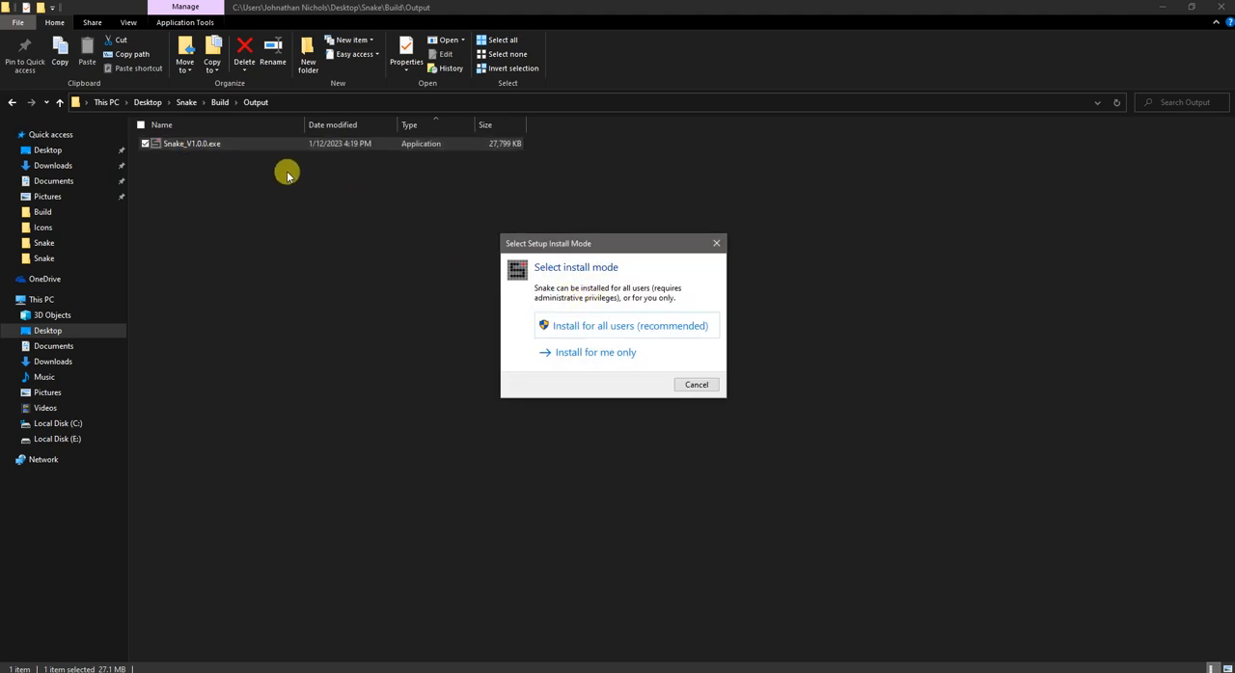
click(580, 327)
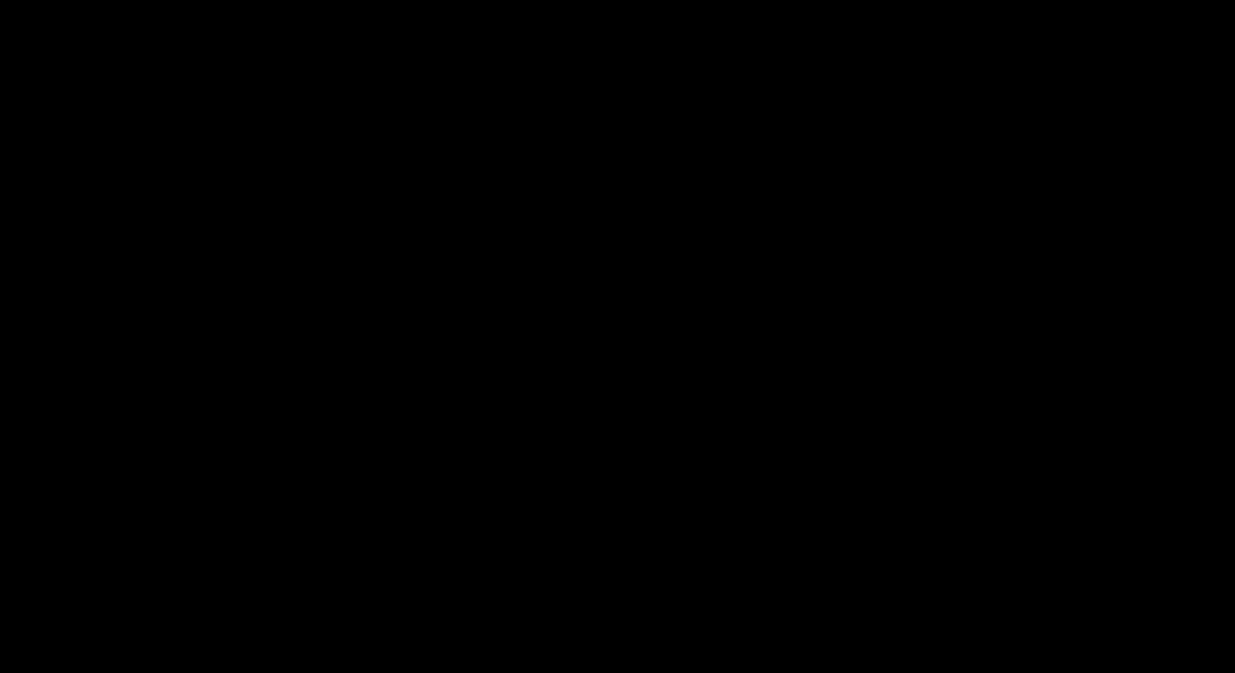
click(569, 422)
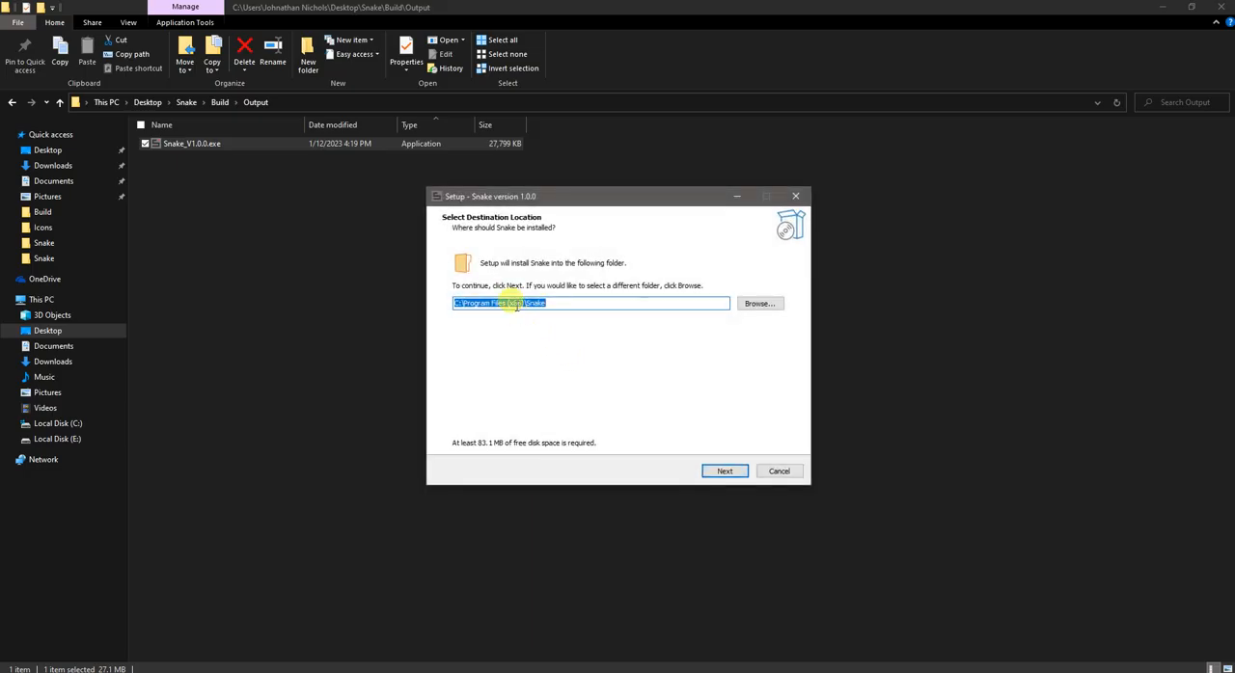
click(719, 472)
Step: Install Snake with a desktop shortcut and finish Setup with Launch Snake enabled
click(494, 301)
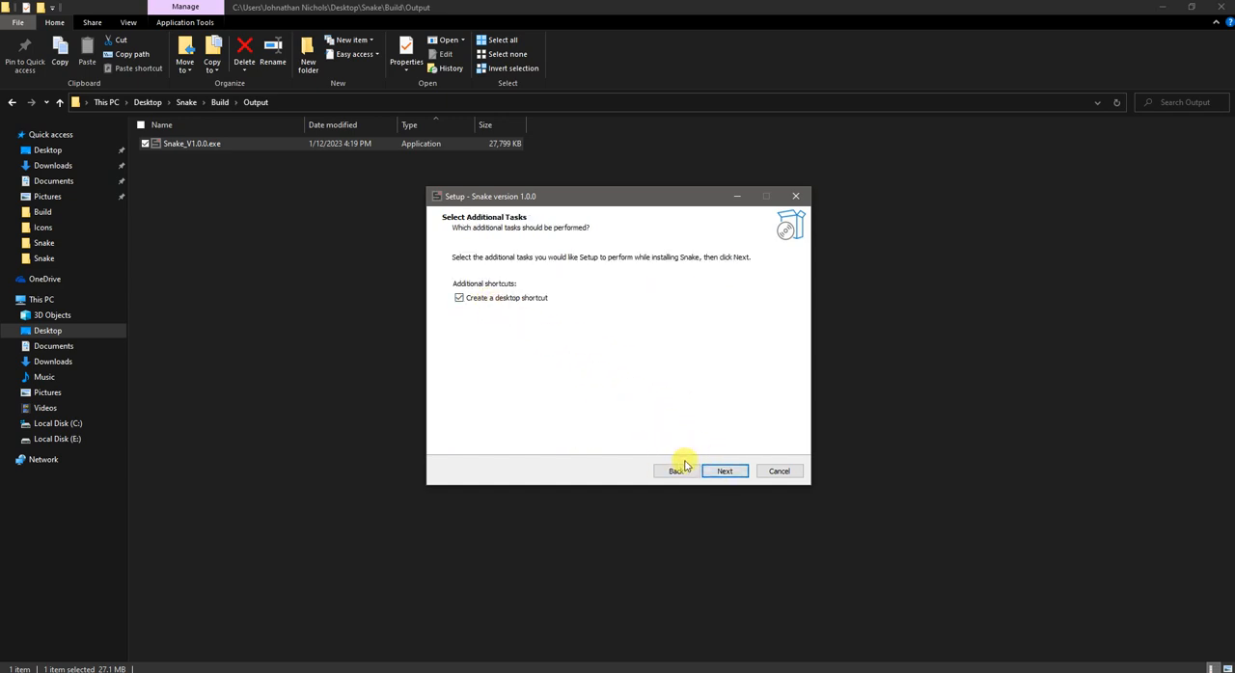
click(724, 471)
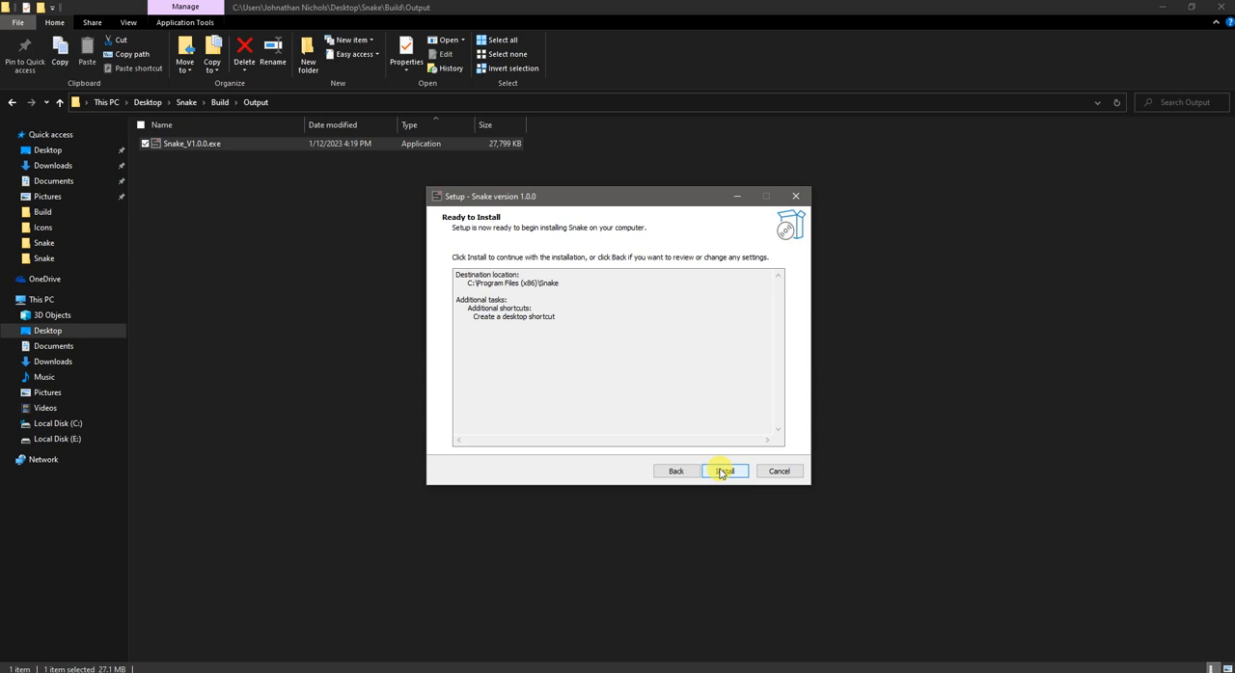
click(722, 472)
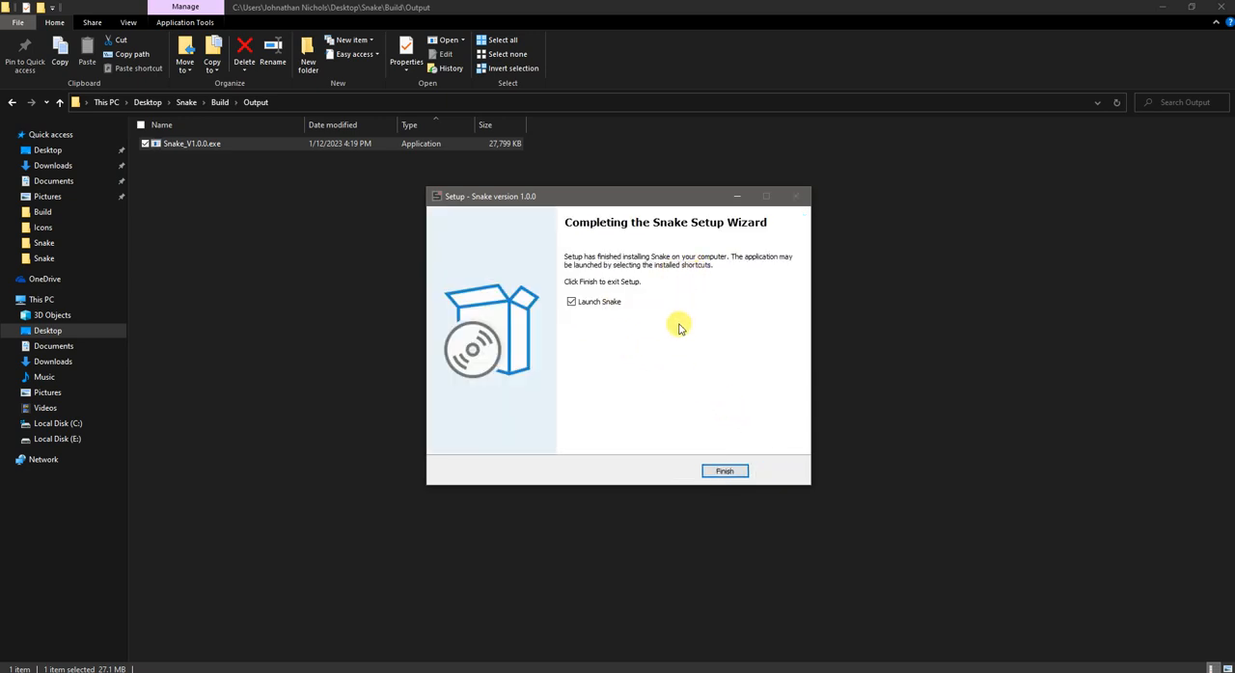
click(719, 472)
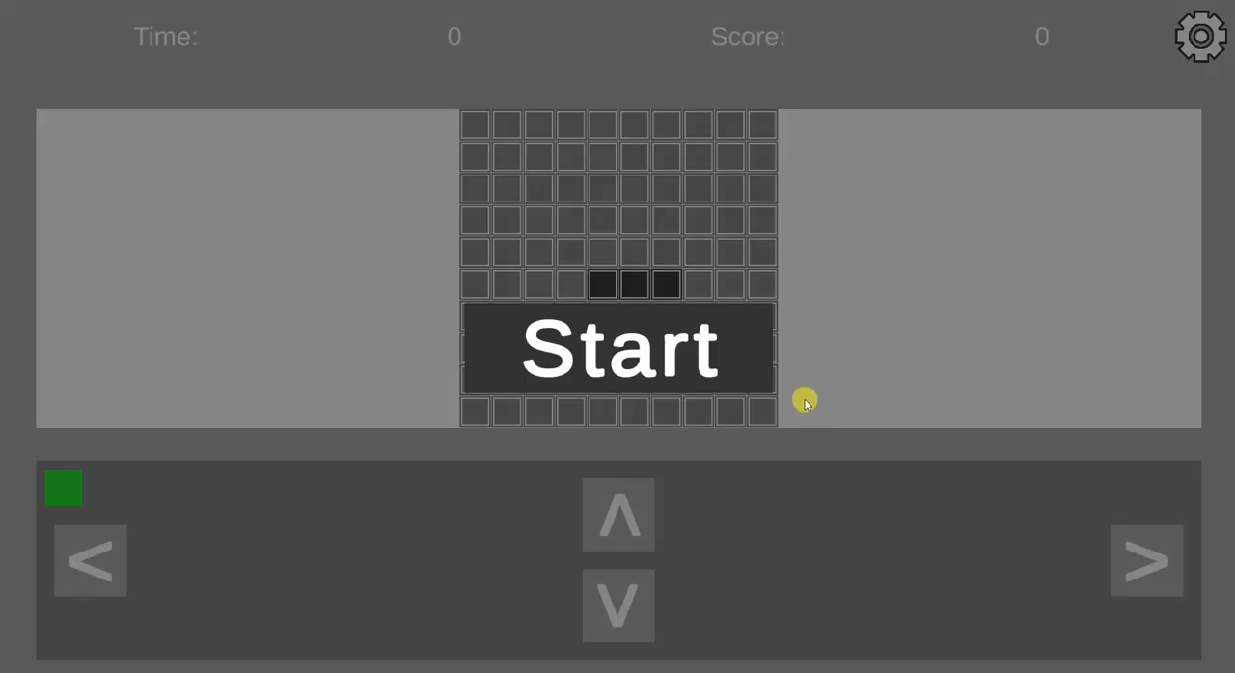
Step: Test the installed Snake game by steering the snake around the grid towards the red squares
click(771, 374)
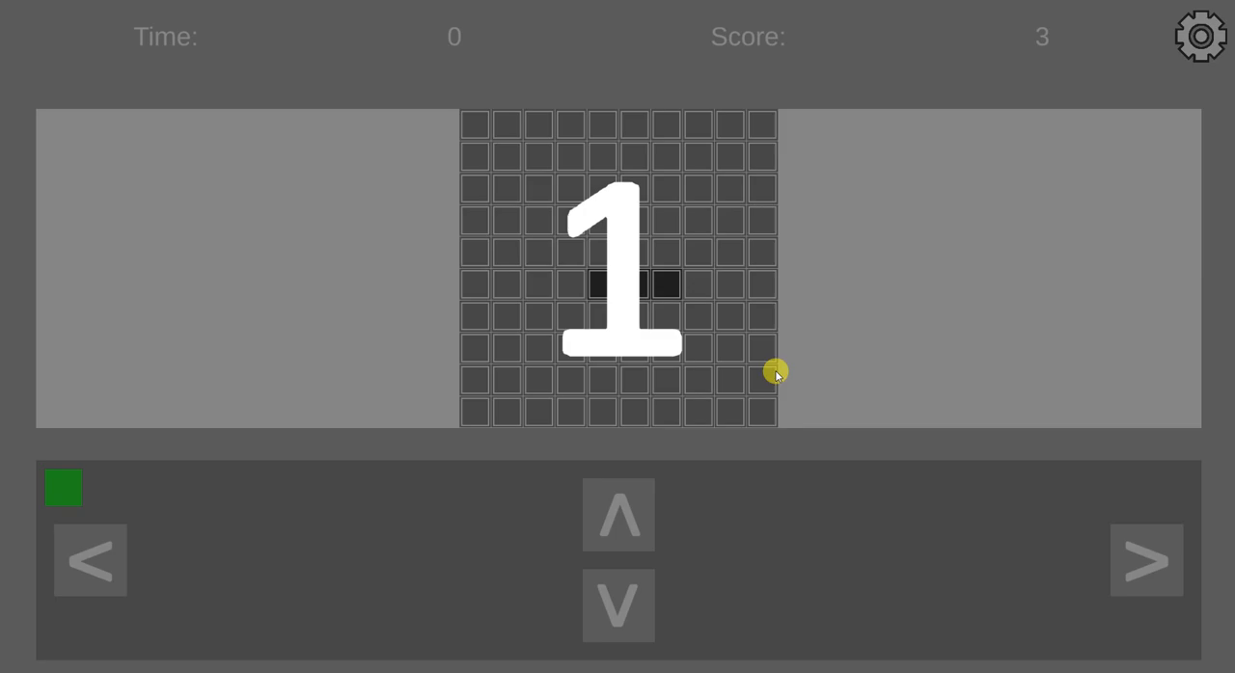
key(Up)
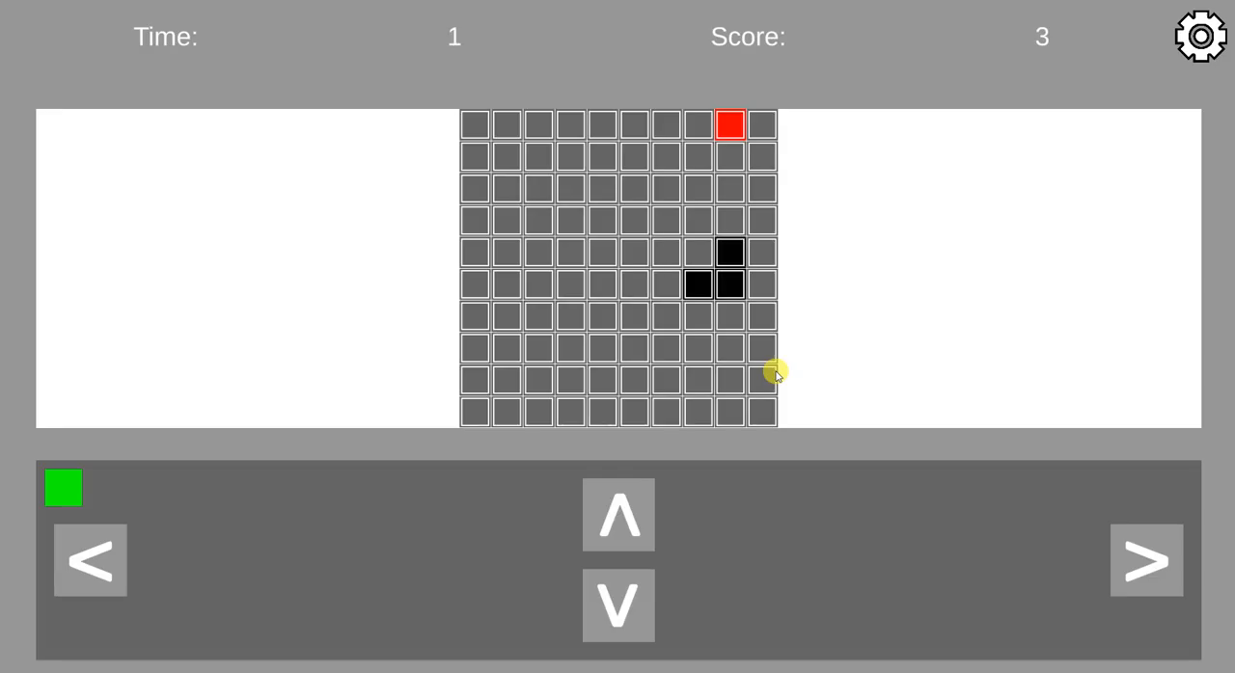
key(Left)
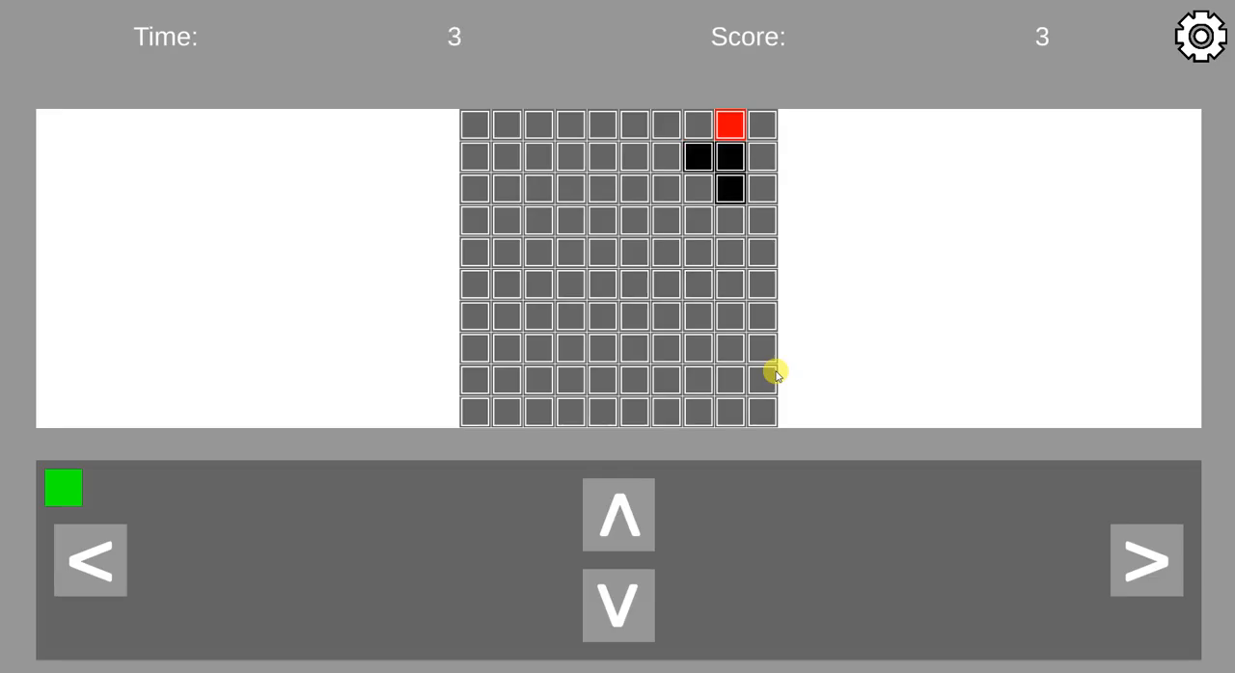
key(Up)
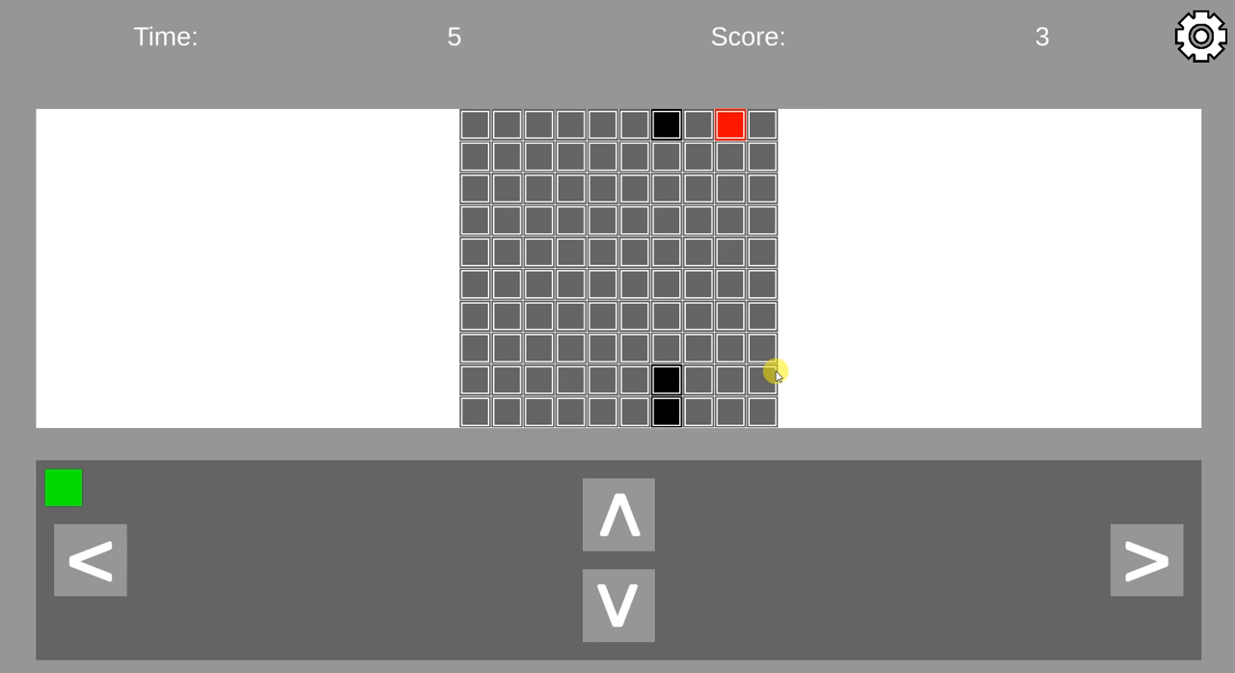
key(Right)
key(Up)
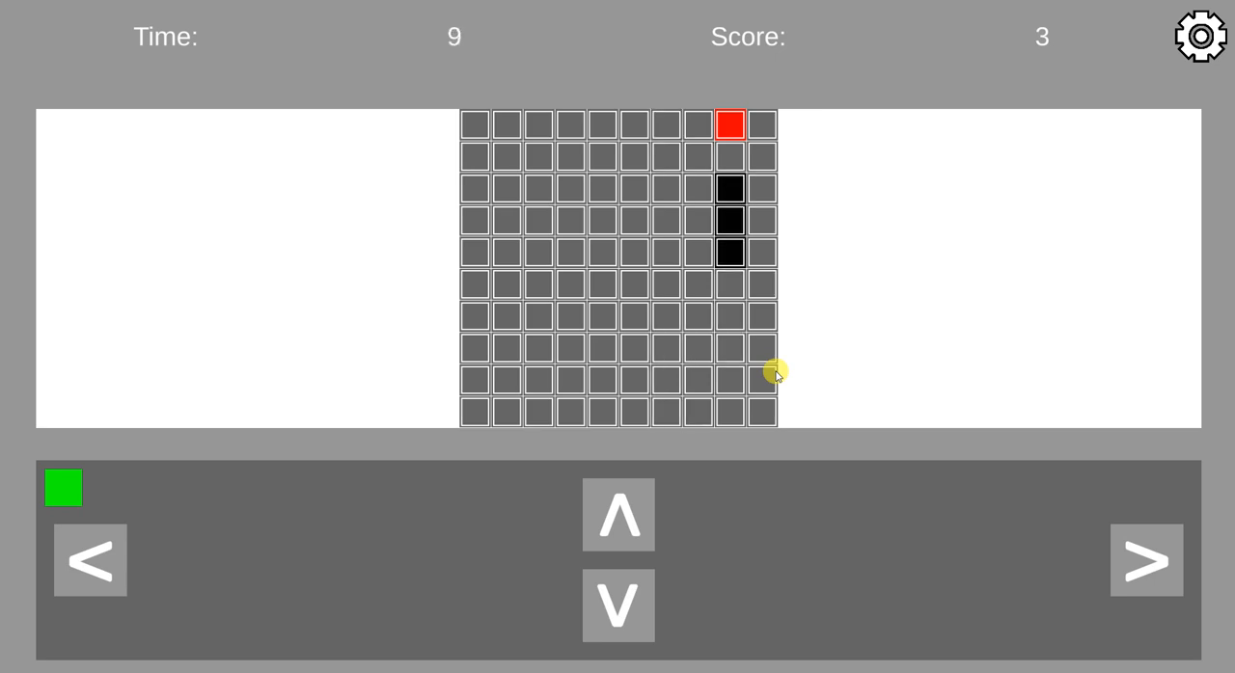
key(Left)
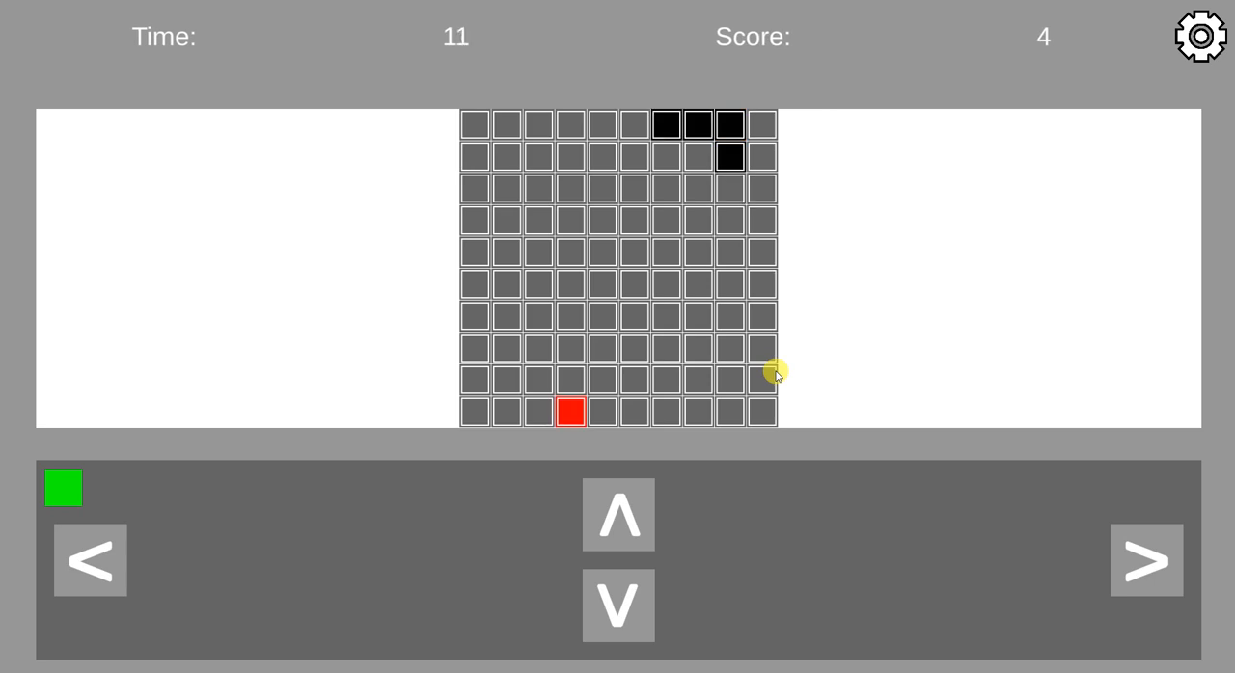
key(Up)
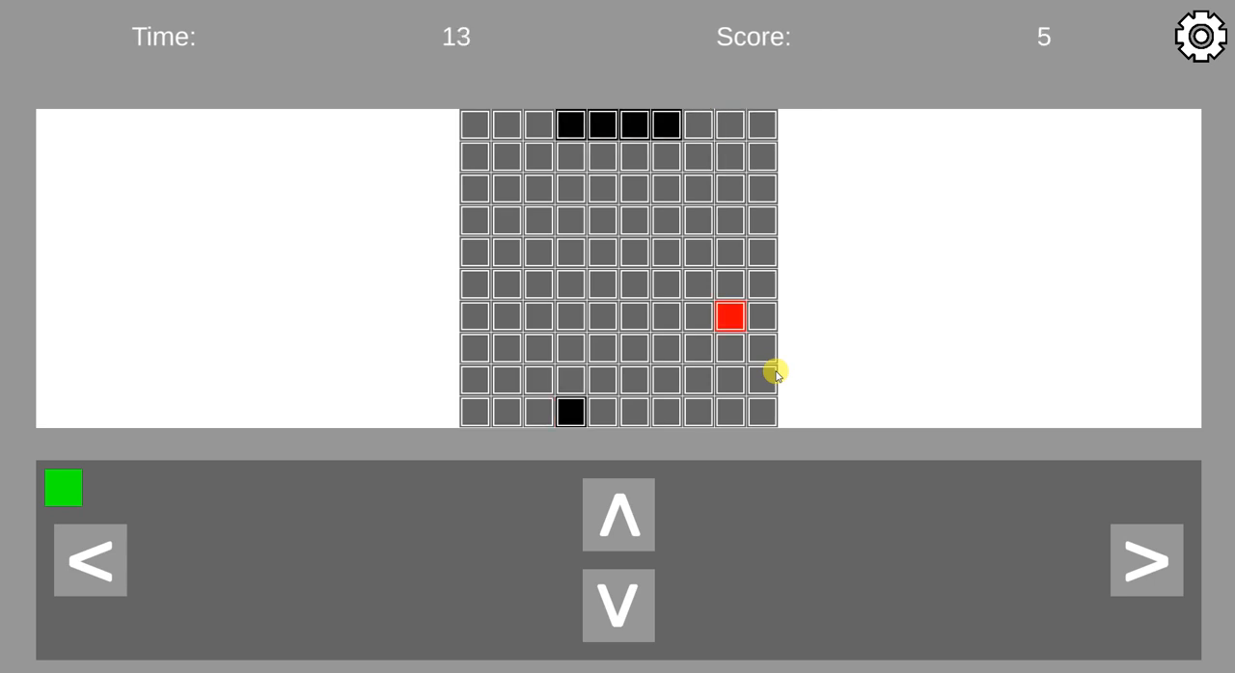
key(Right)
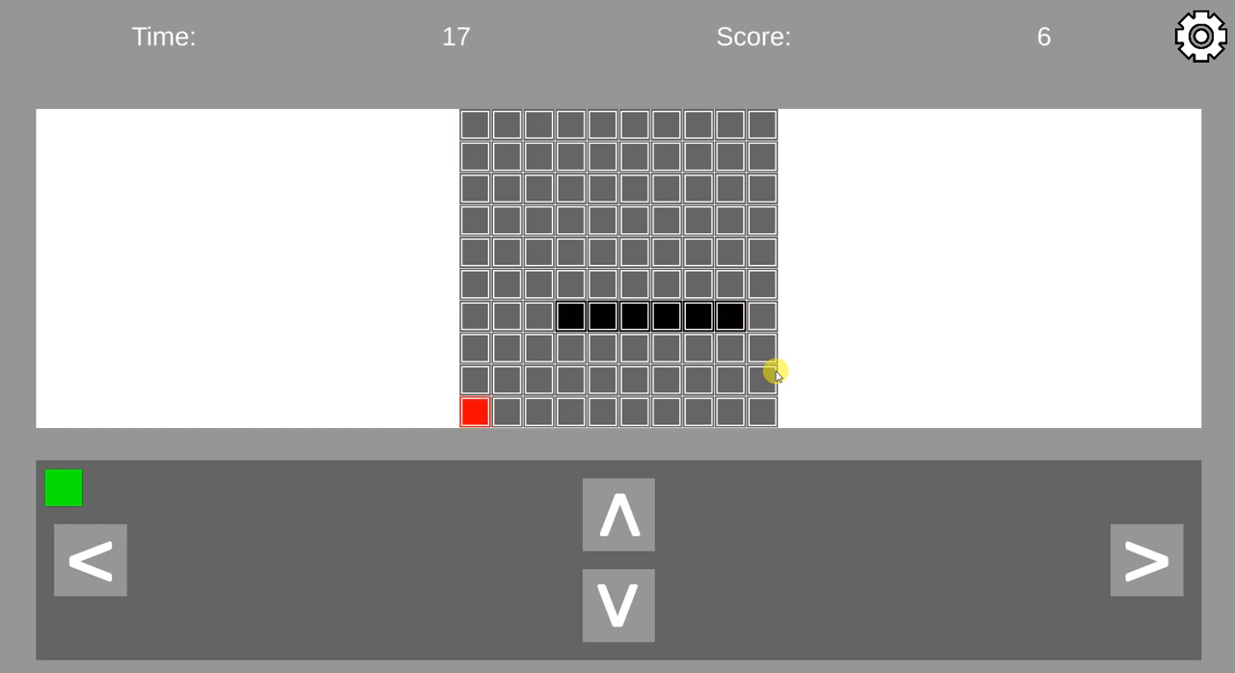
key(Down)
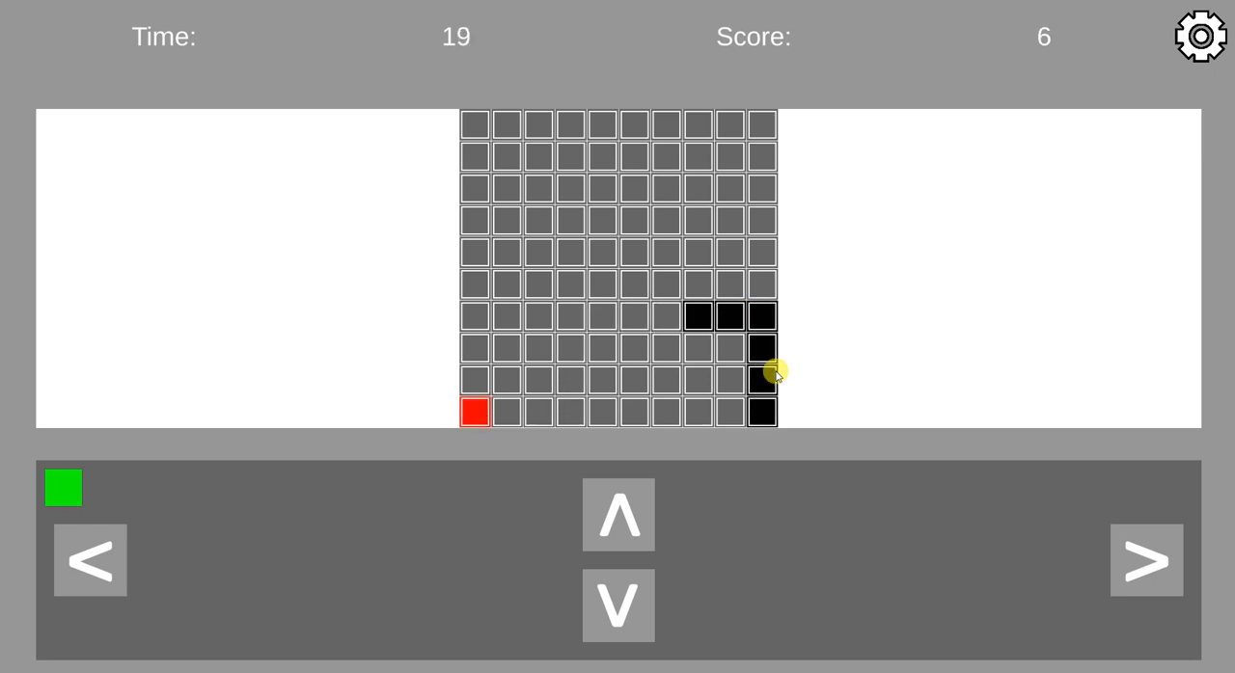
key(Right)
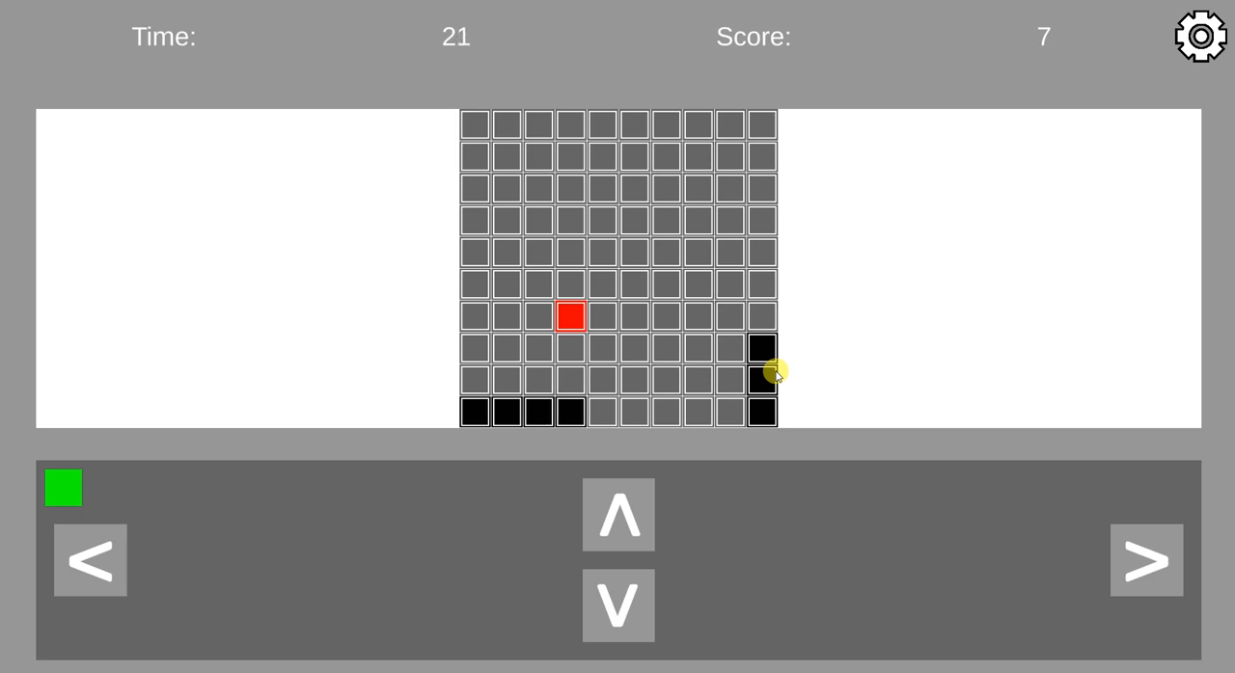
key(Up)
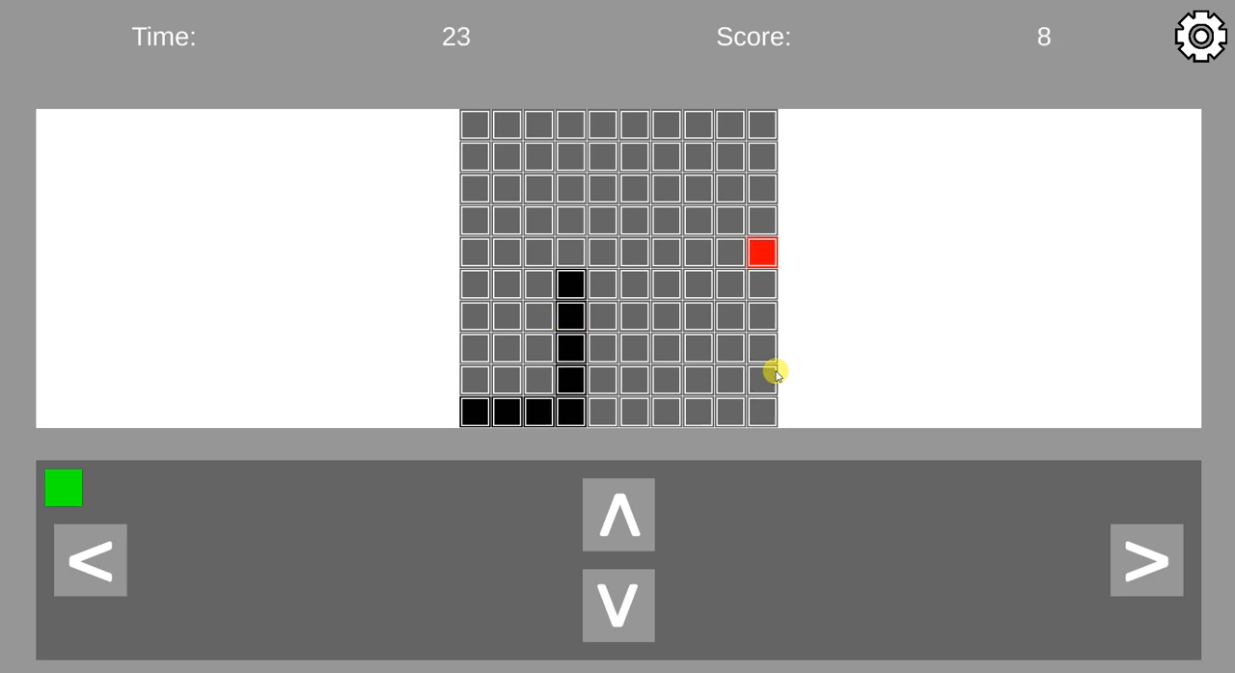
key(Right)
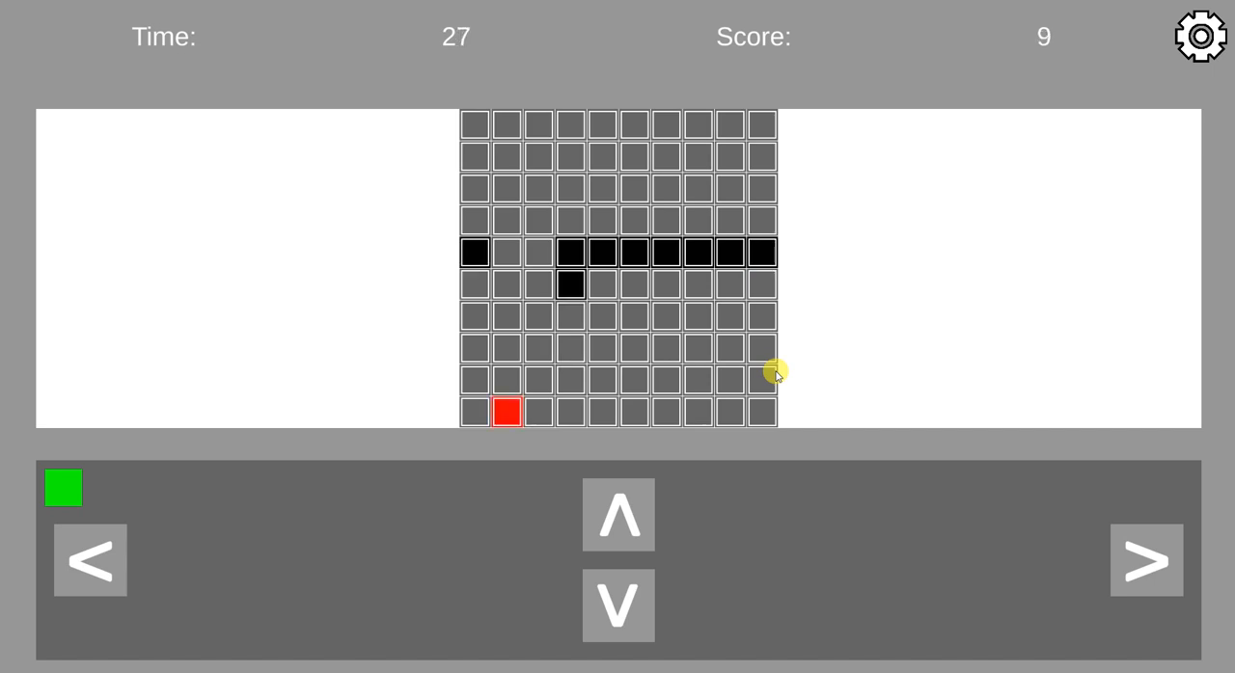
key(Down)
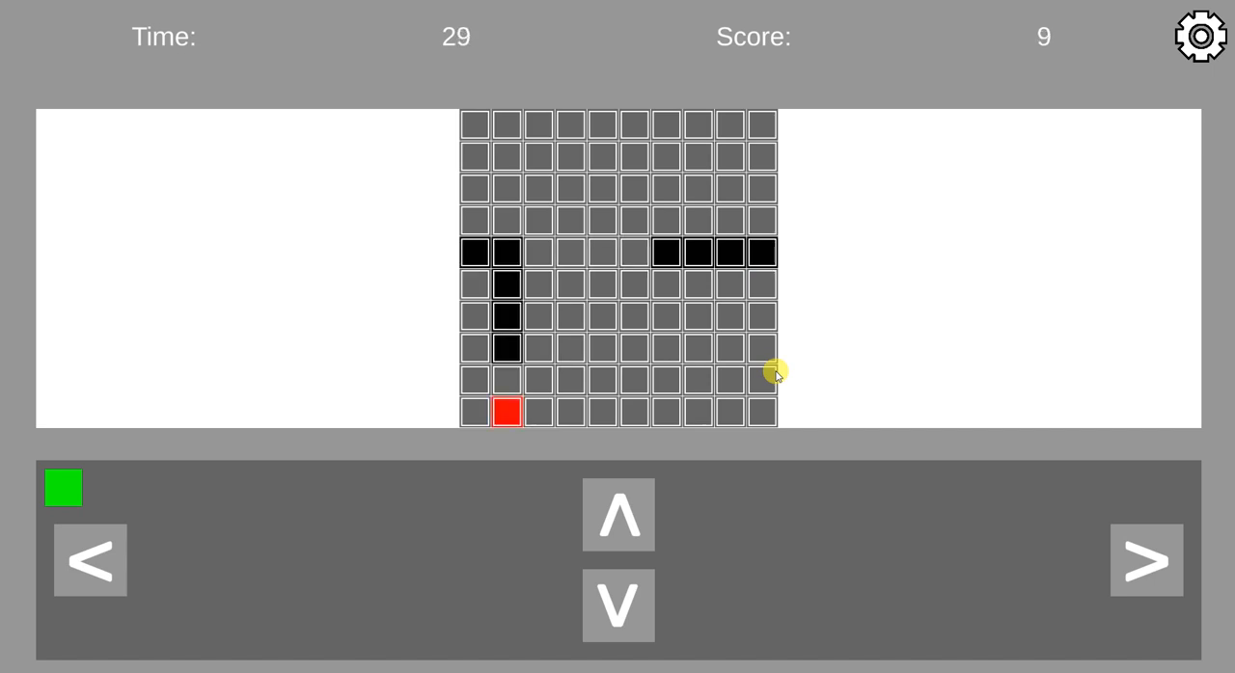